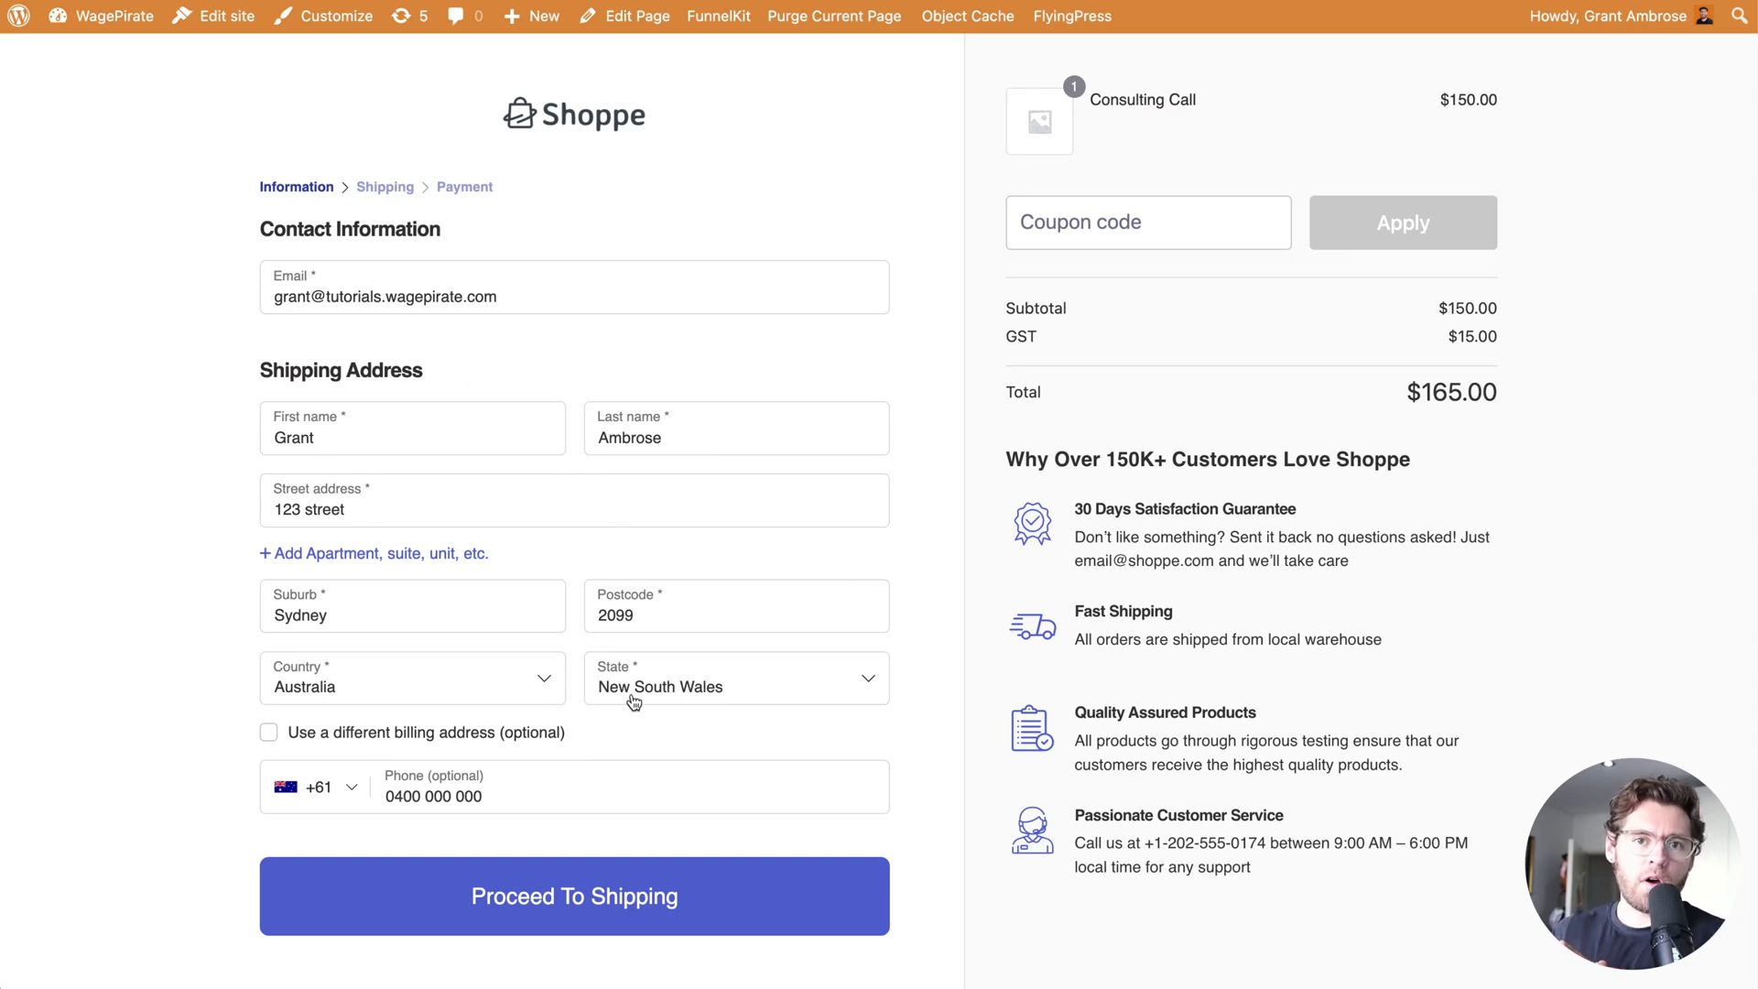
# Advance the filled-in multi-step checkout from information through shipping to the payment step
pyautogui.click(611, 904)
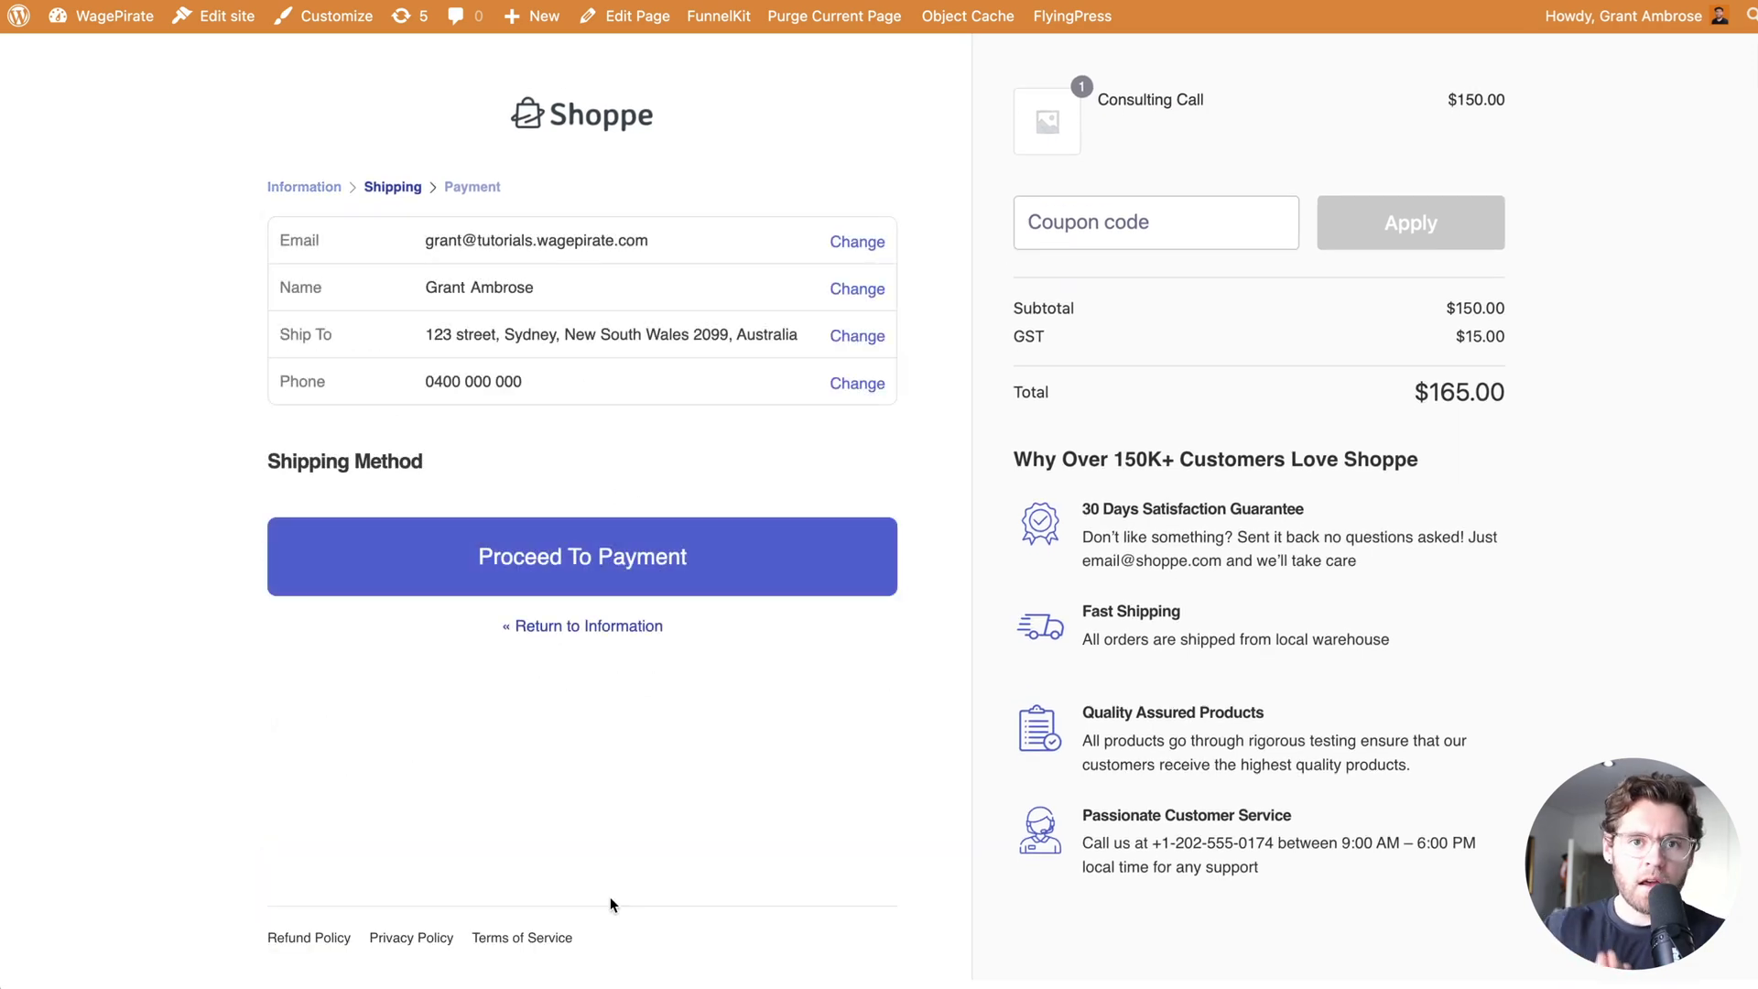
pyautogui.click(590, 558)
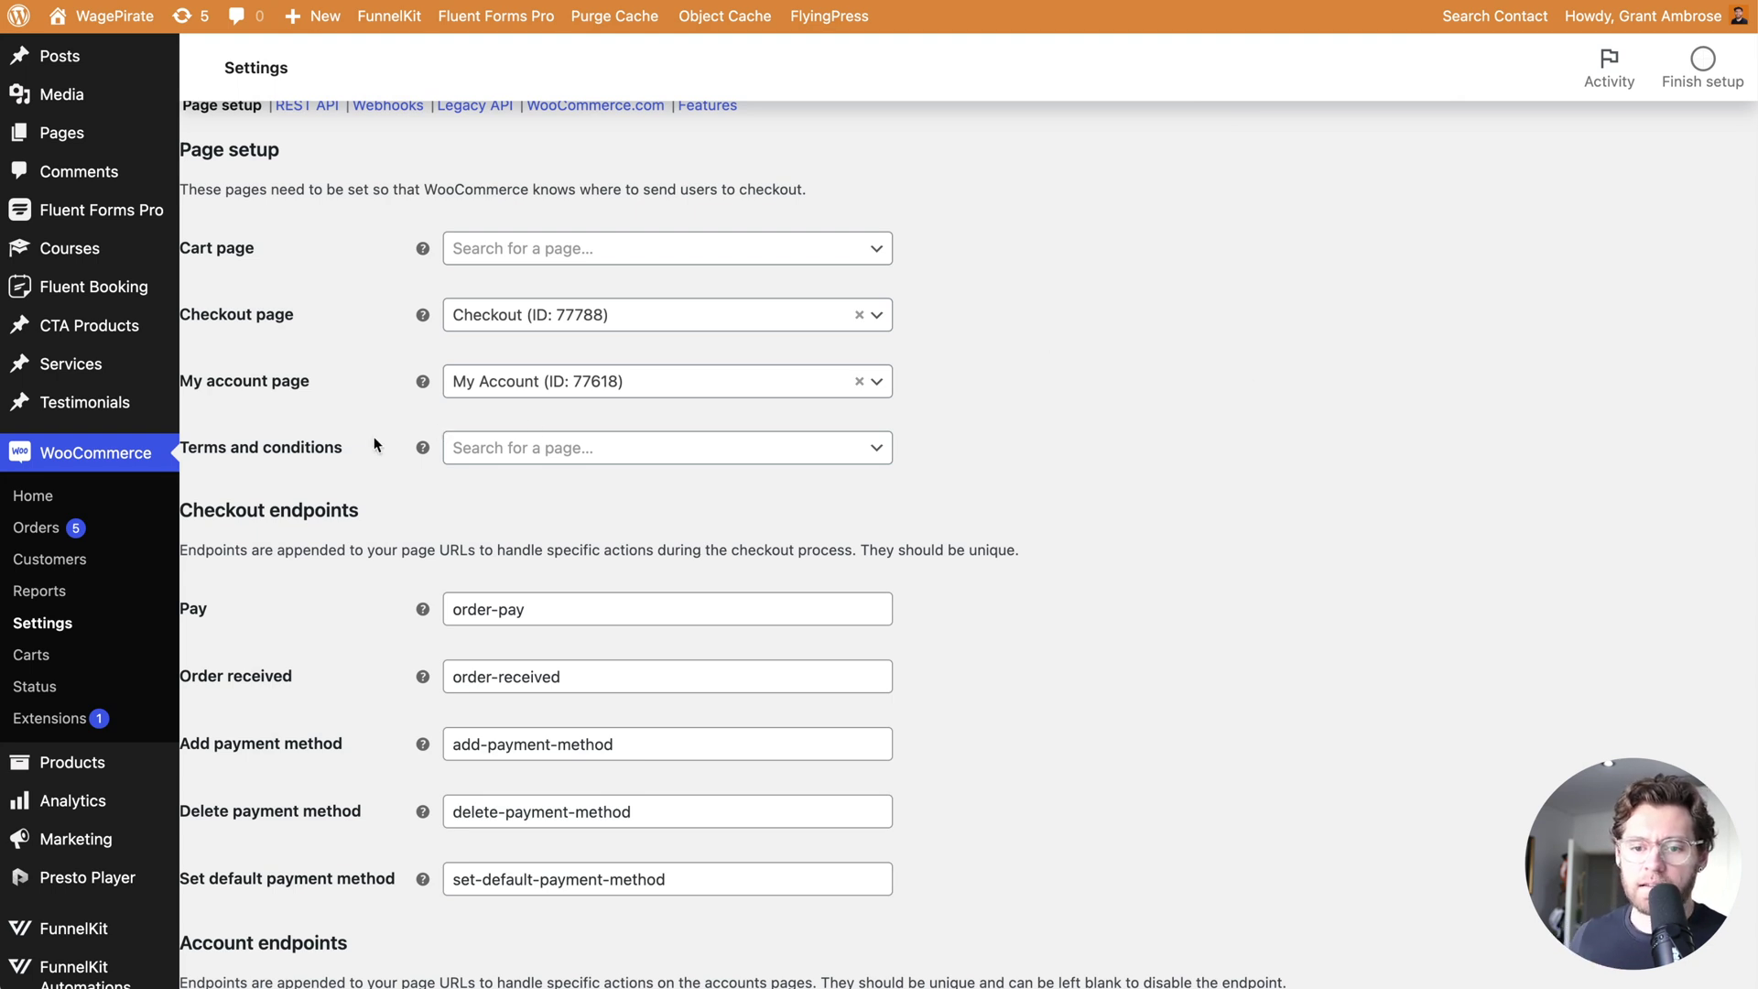
# From WooCommerce settings, search the WordPress Pages list for 'checkout'
pyautogui.click(99, 622)
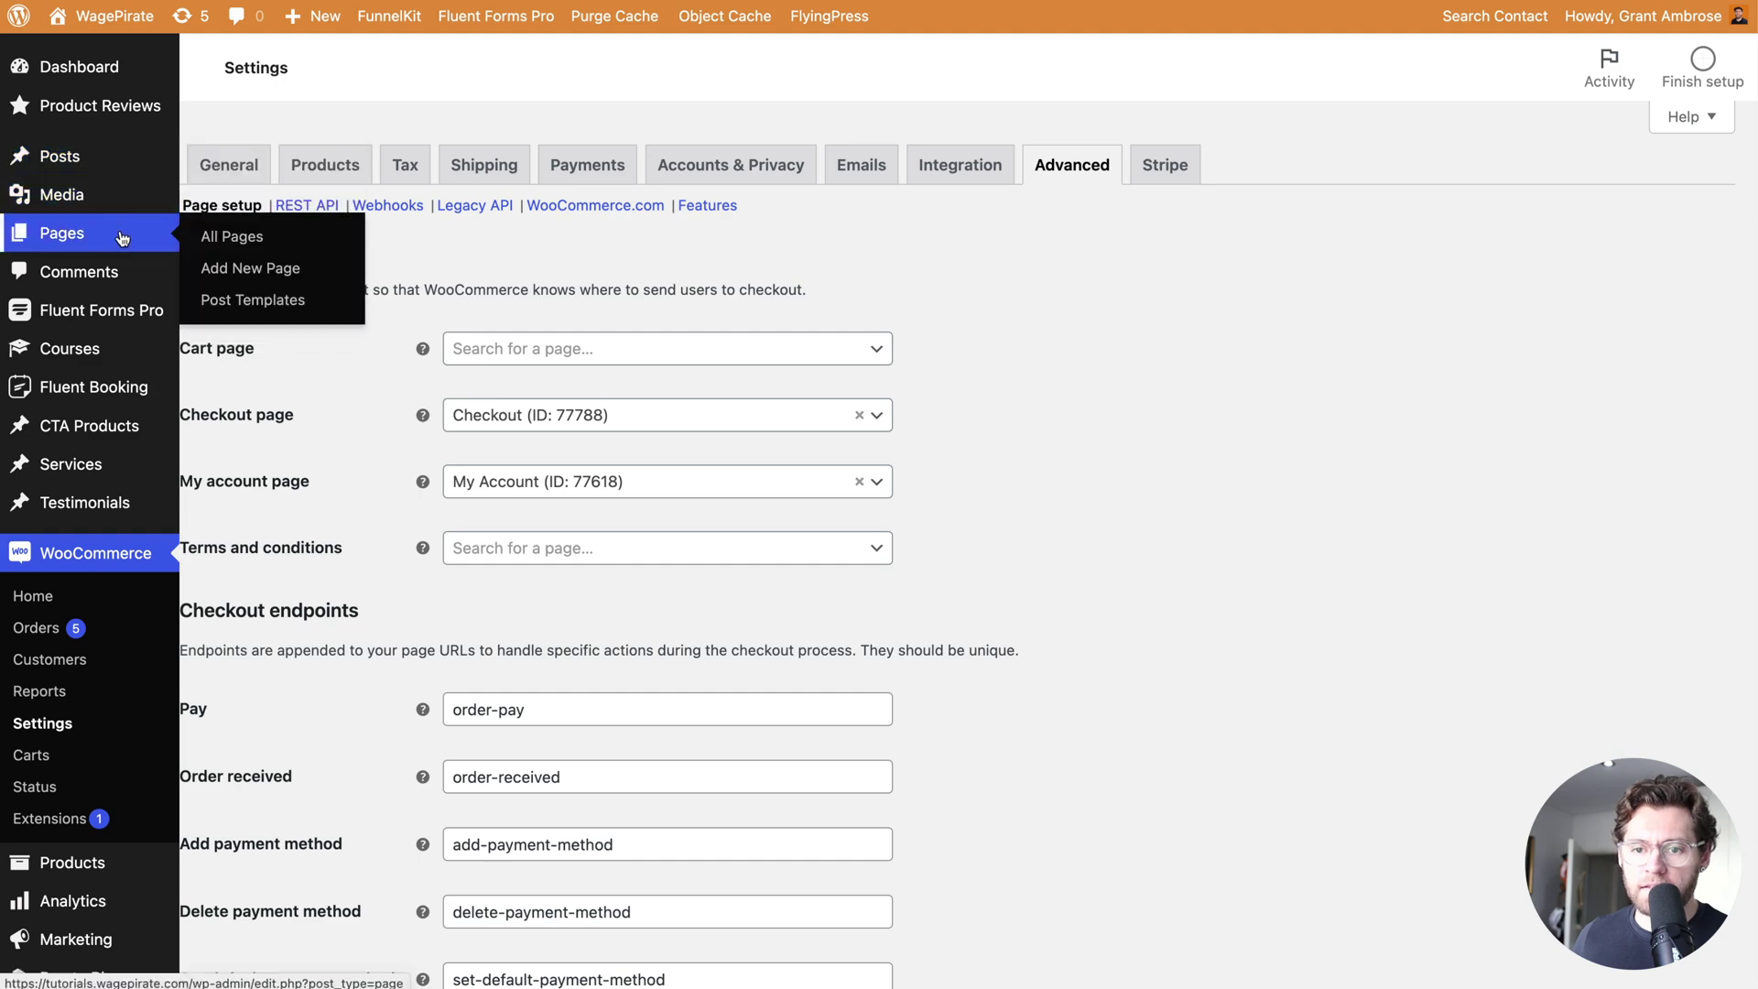
pyautogui.click(122, 239)
pyautogui.click(1501, 110)
pyautogui.write('checkout')
pyautogui.press('Return')
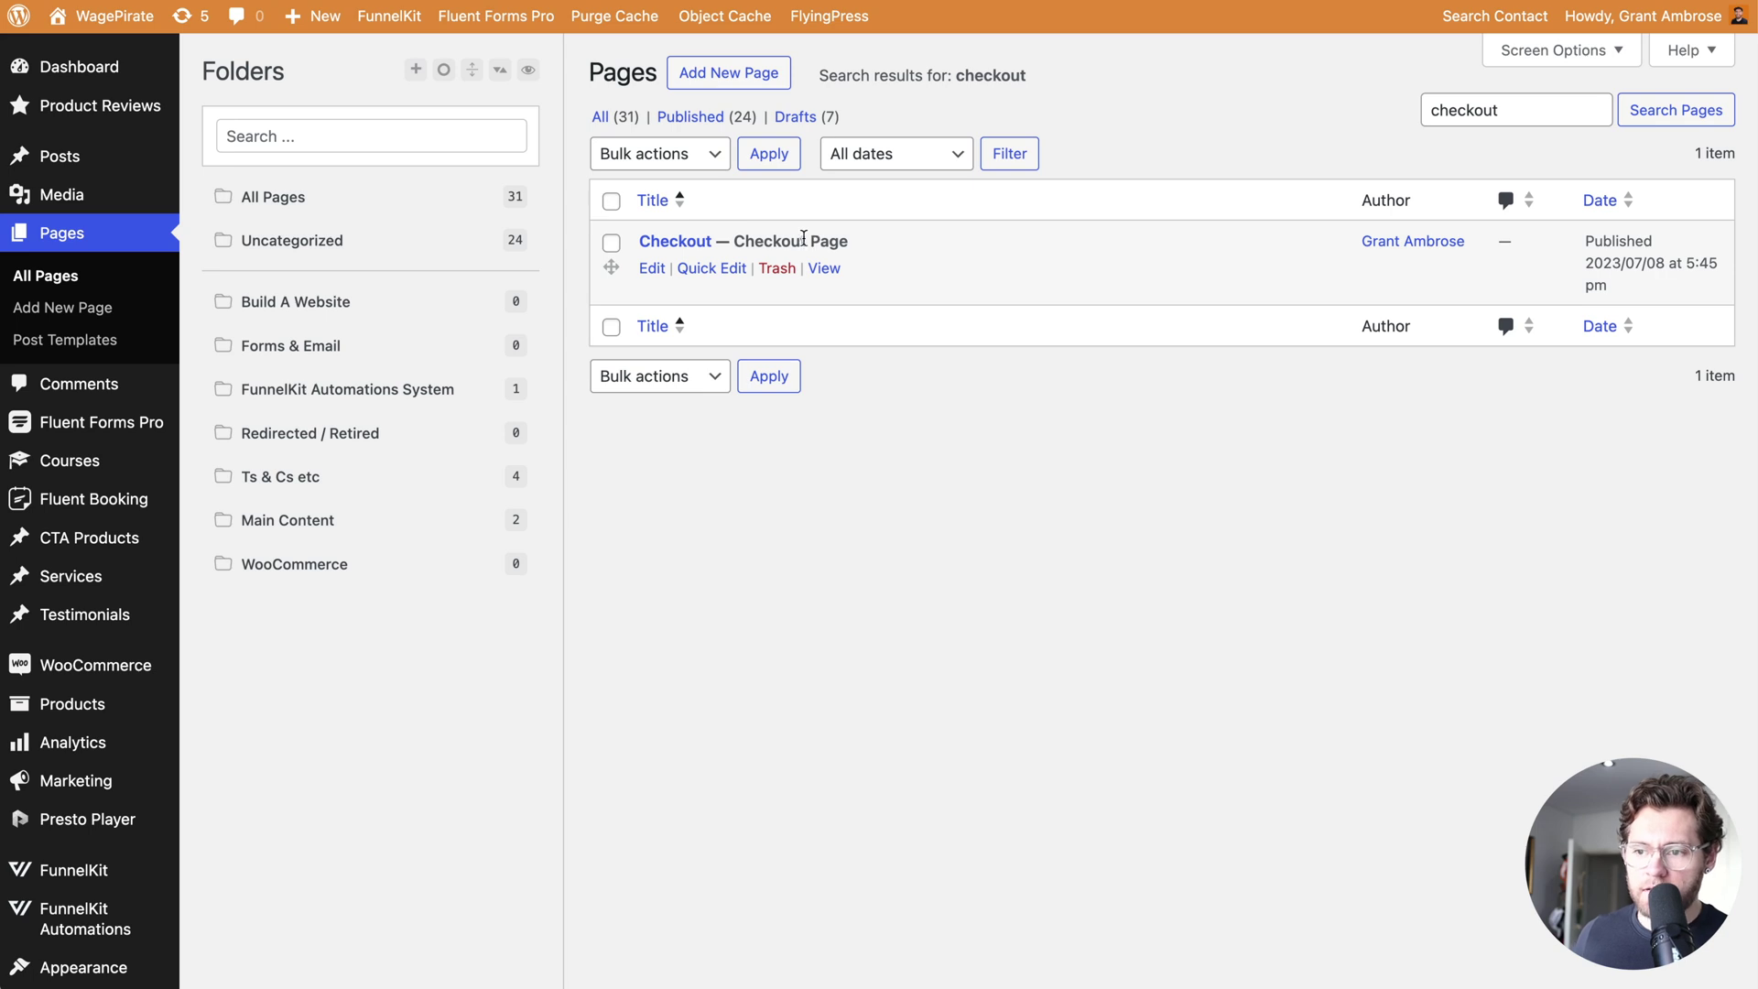
# Open the Checkout page in the block editor and expand the Checkout block in List View
pyautogui.click(693, 248)
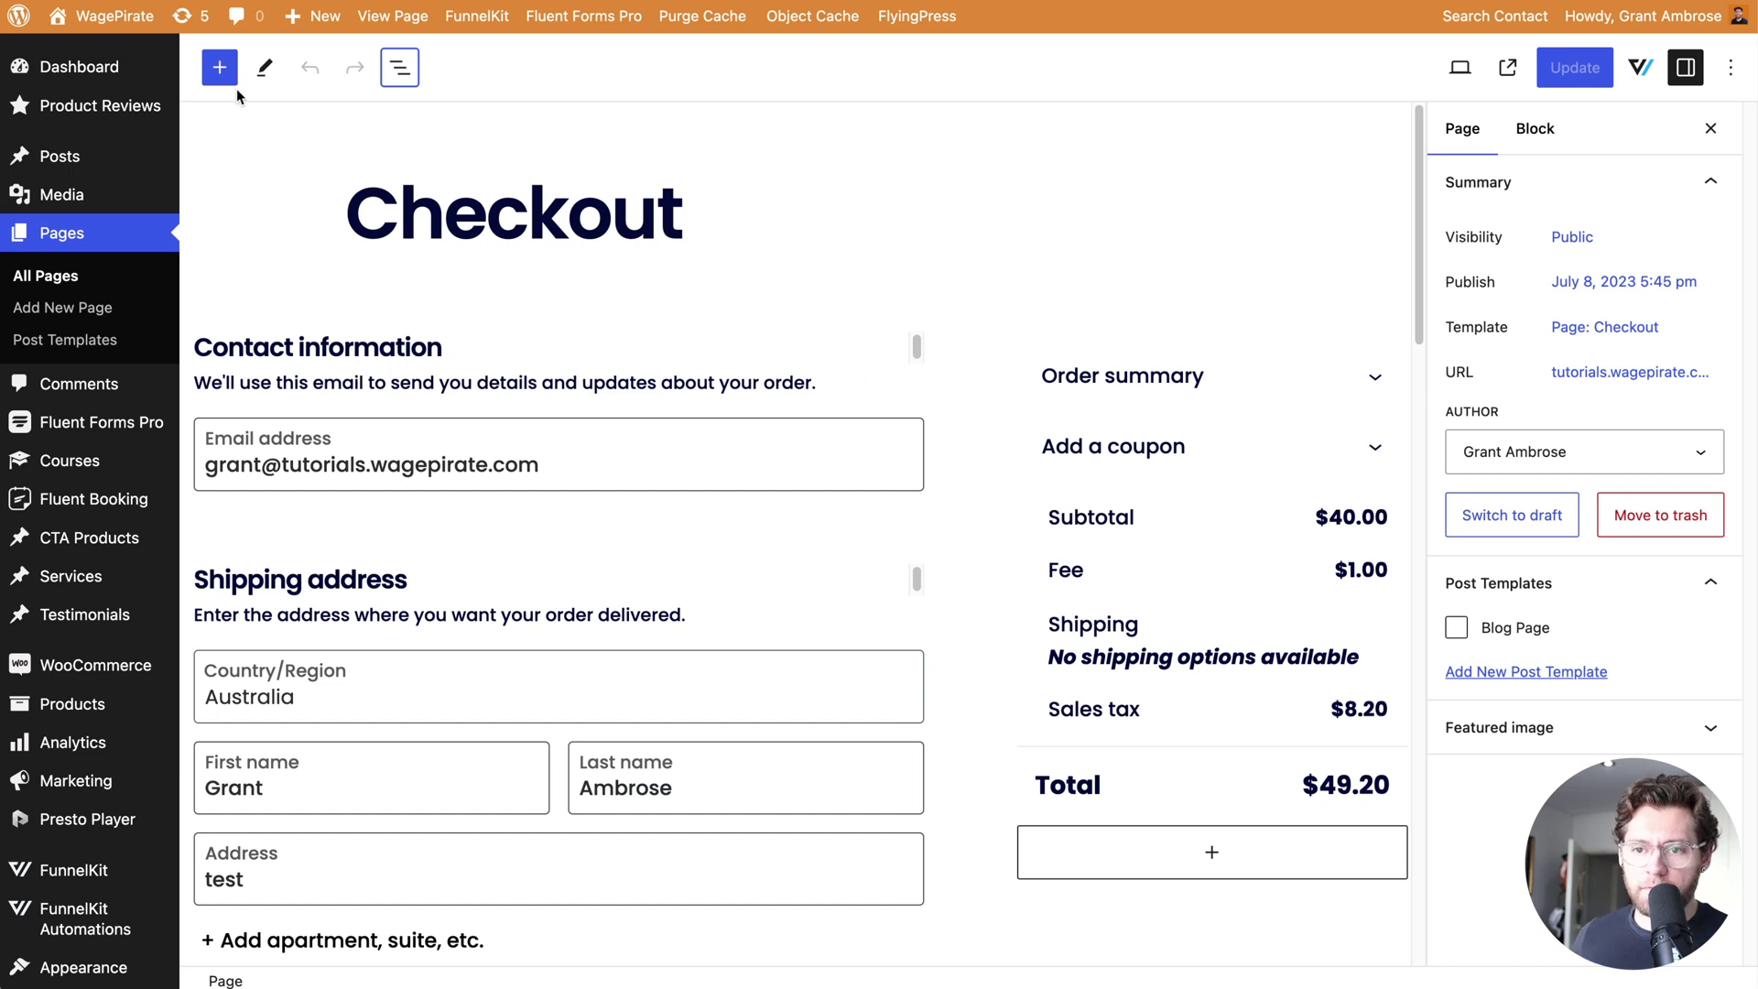
pyautogui.click(400, 73)
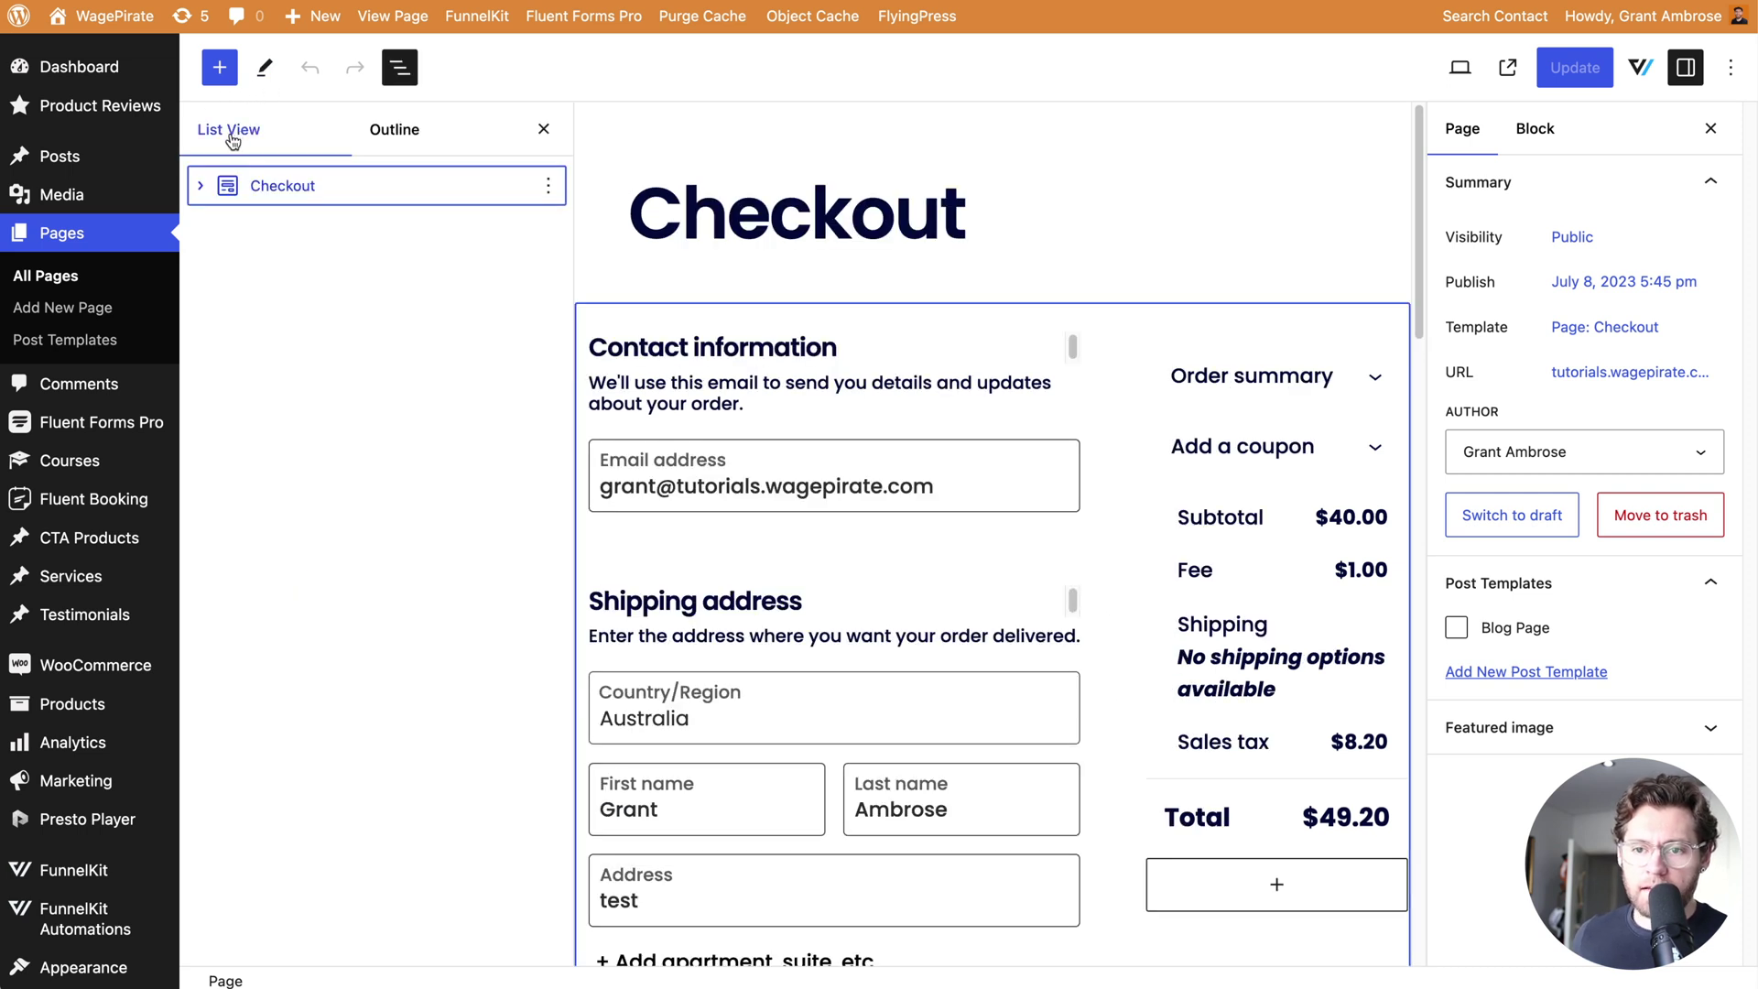
pyautogui.click(196, 189)
pyautogui.click(282, 188)
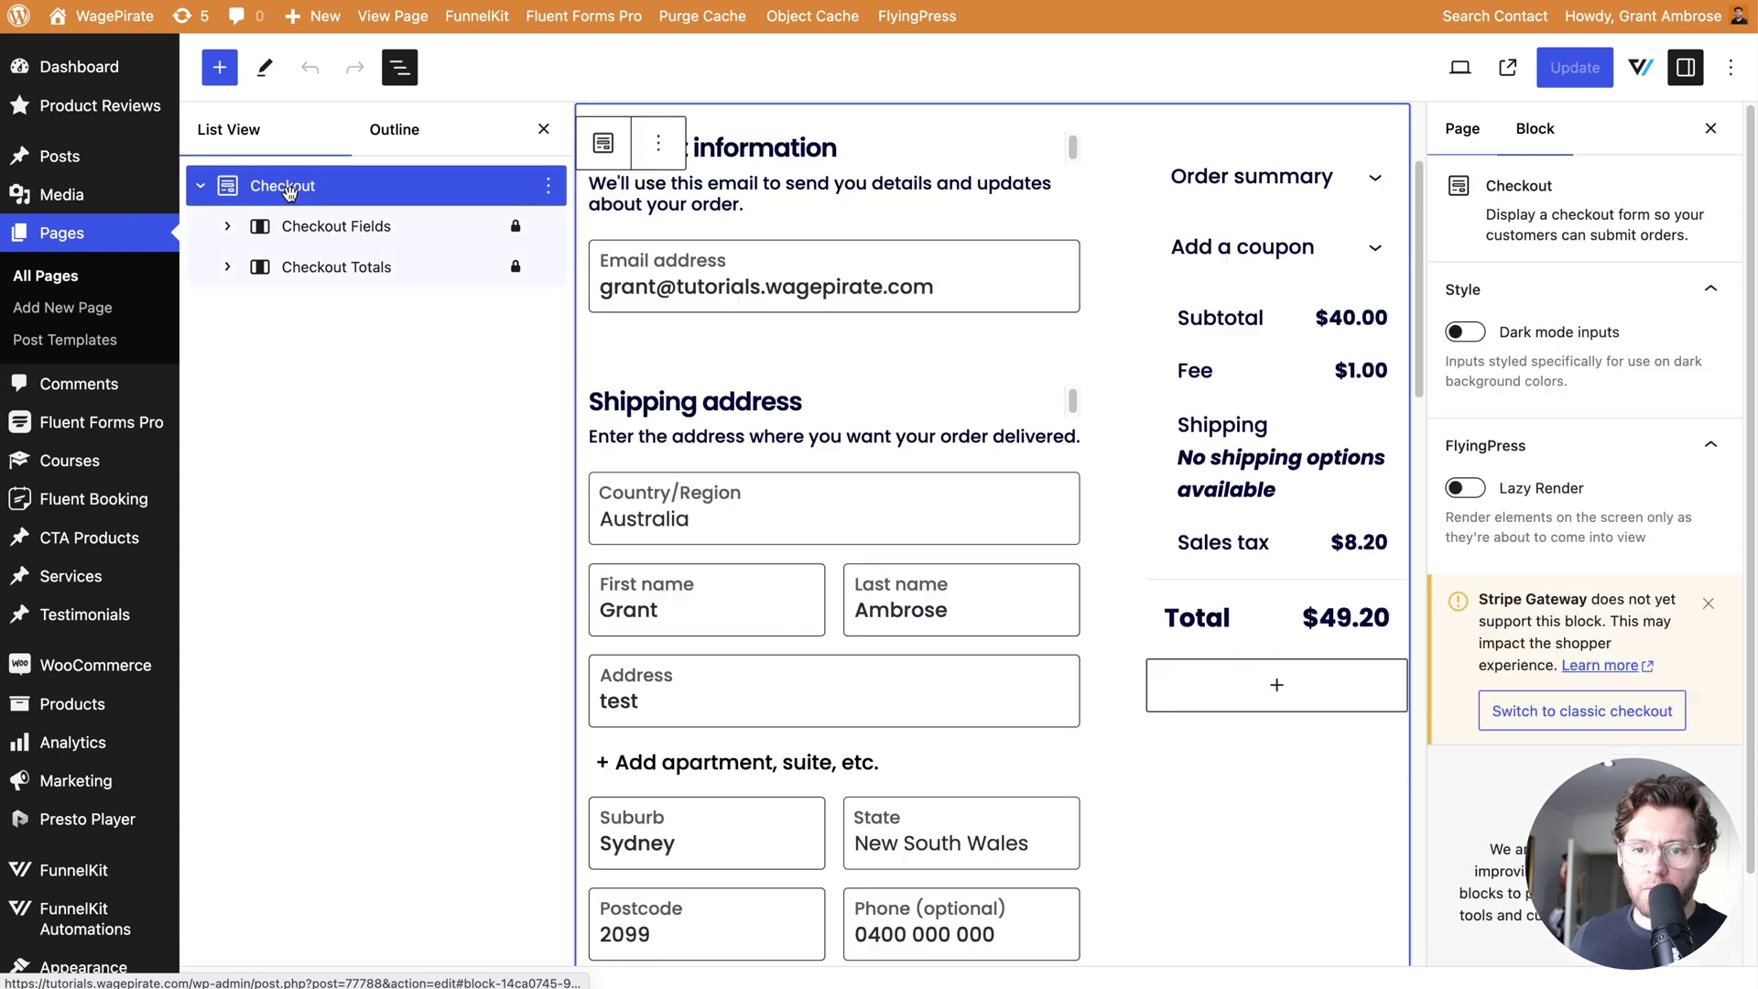
# Select the Checkout Fields, Checkout Totals and Order Summary blocks, then undo the last change
pyautogui.click(299, 225)
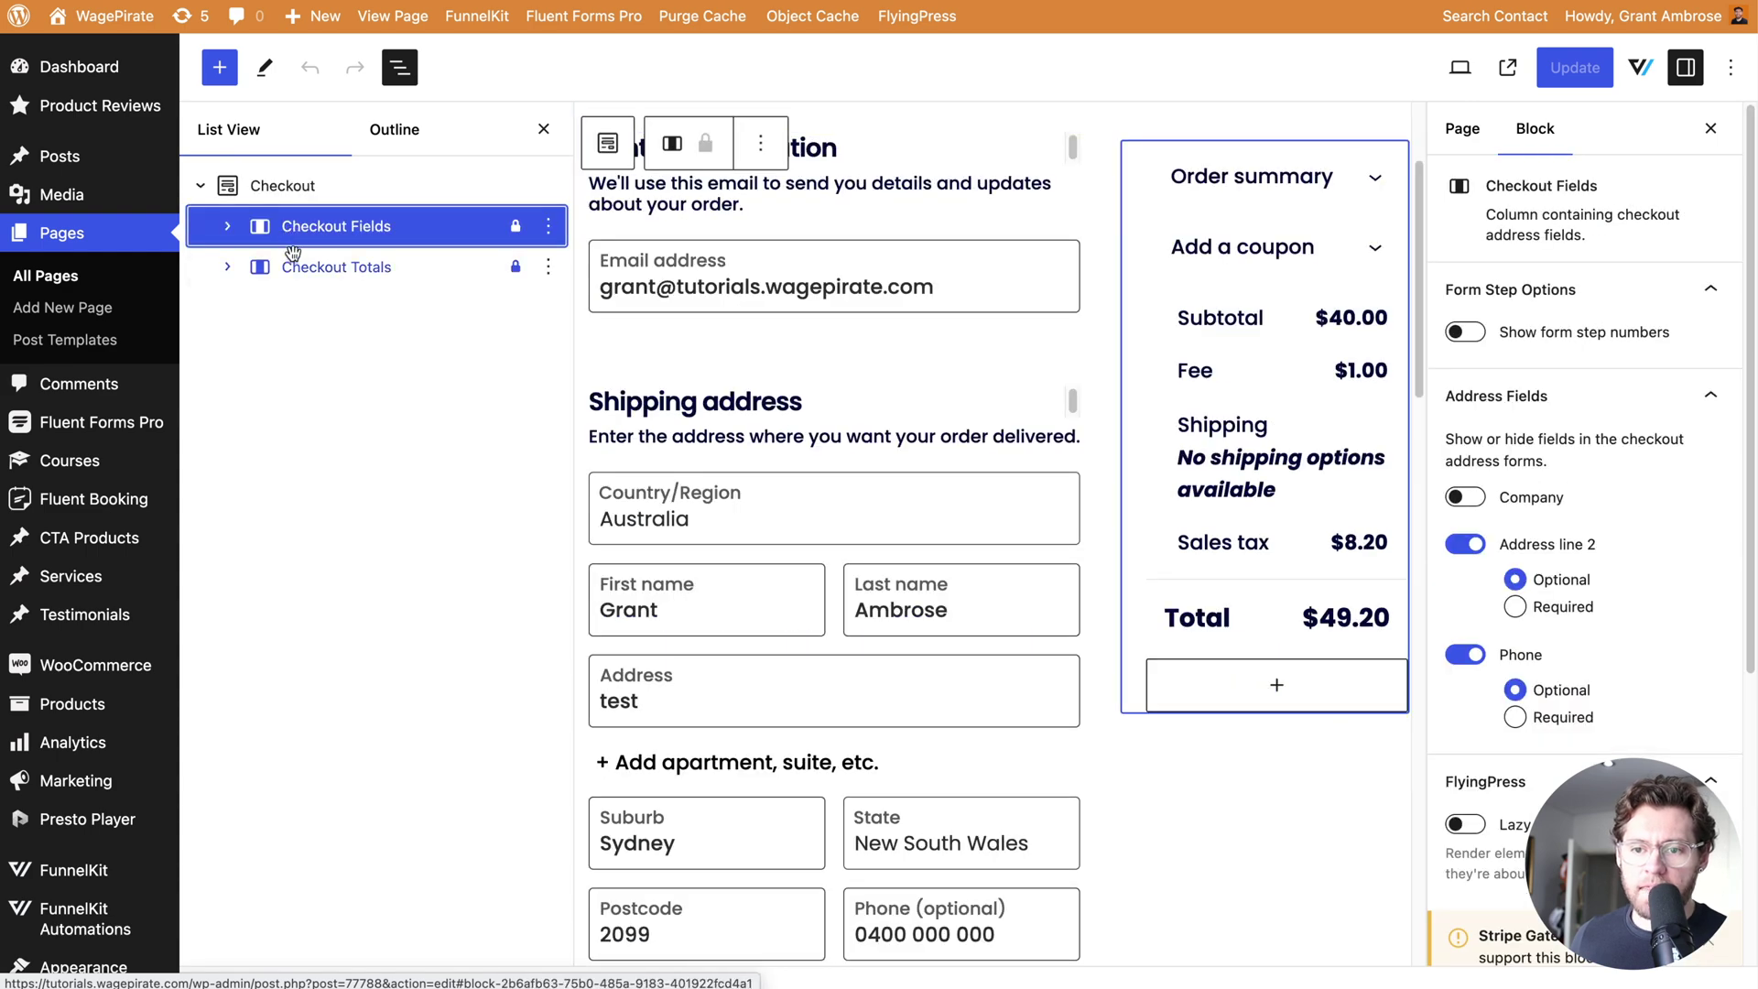
pyautogui.click(231, 268)
pyautogui.click(225, 267)
pyautogui.click(363, 323)
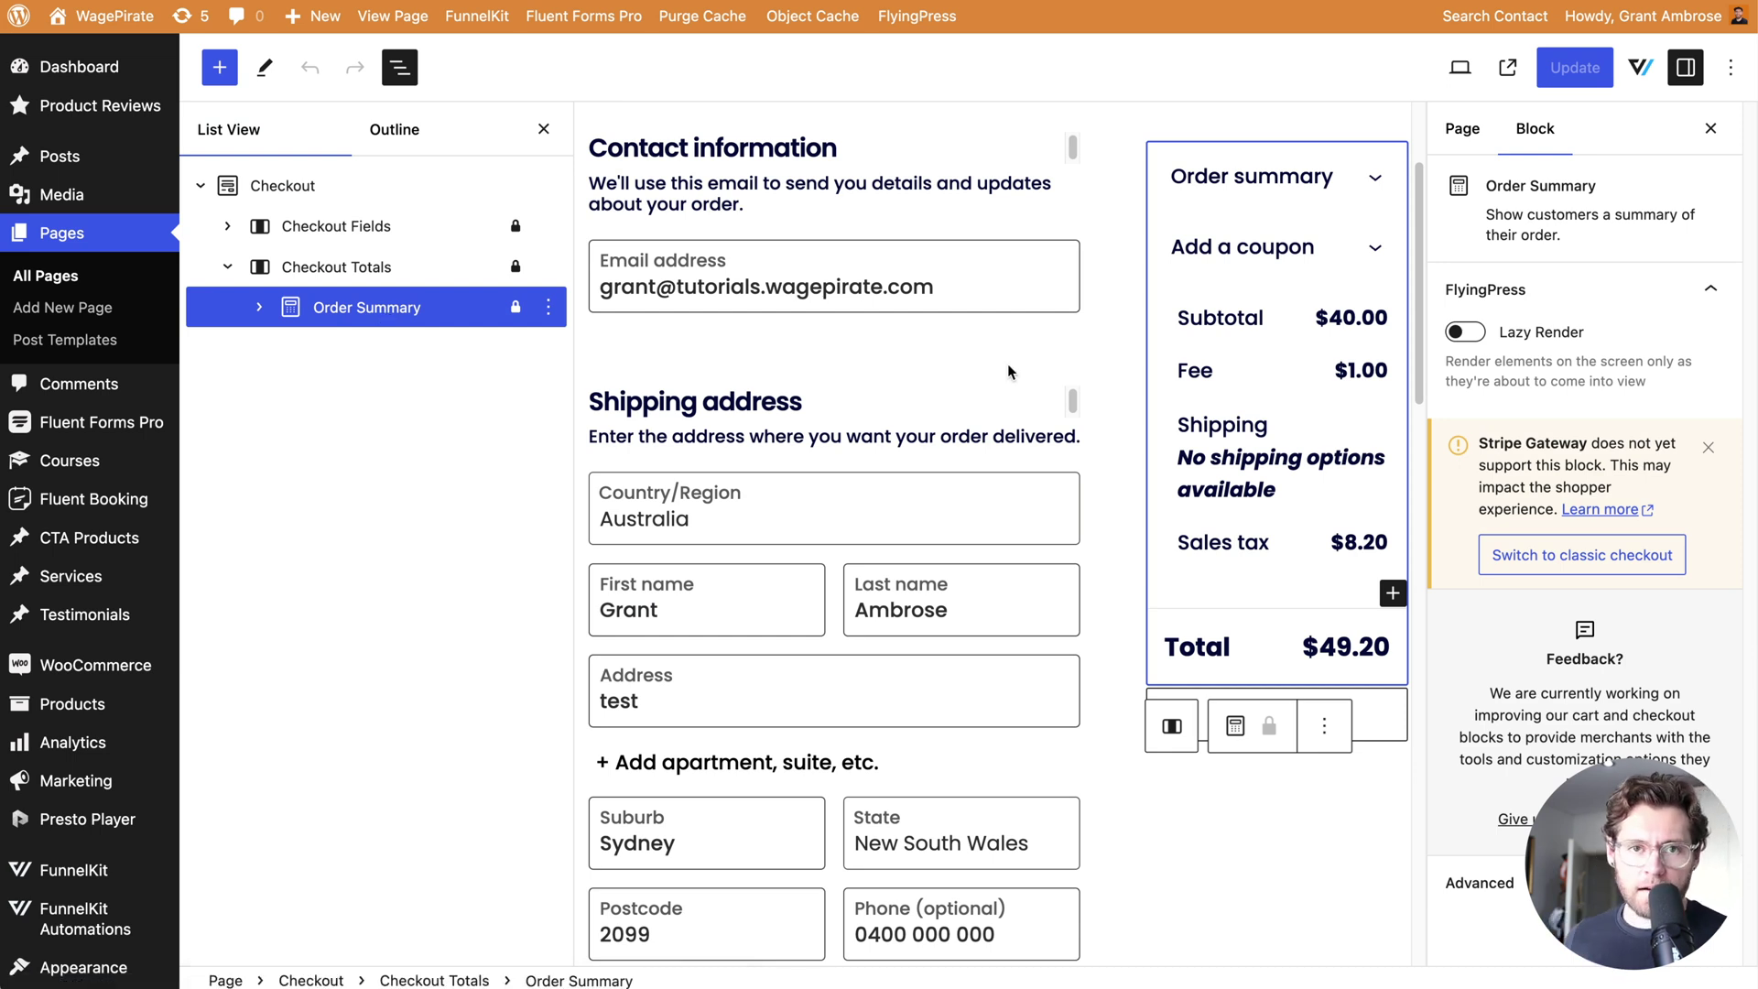
pyautogui.hotkey('ctrl', 'z')
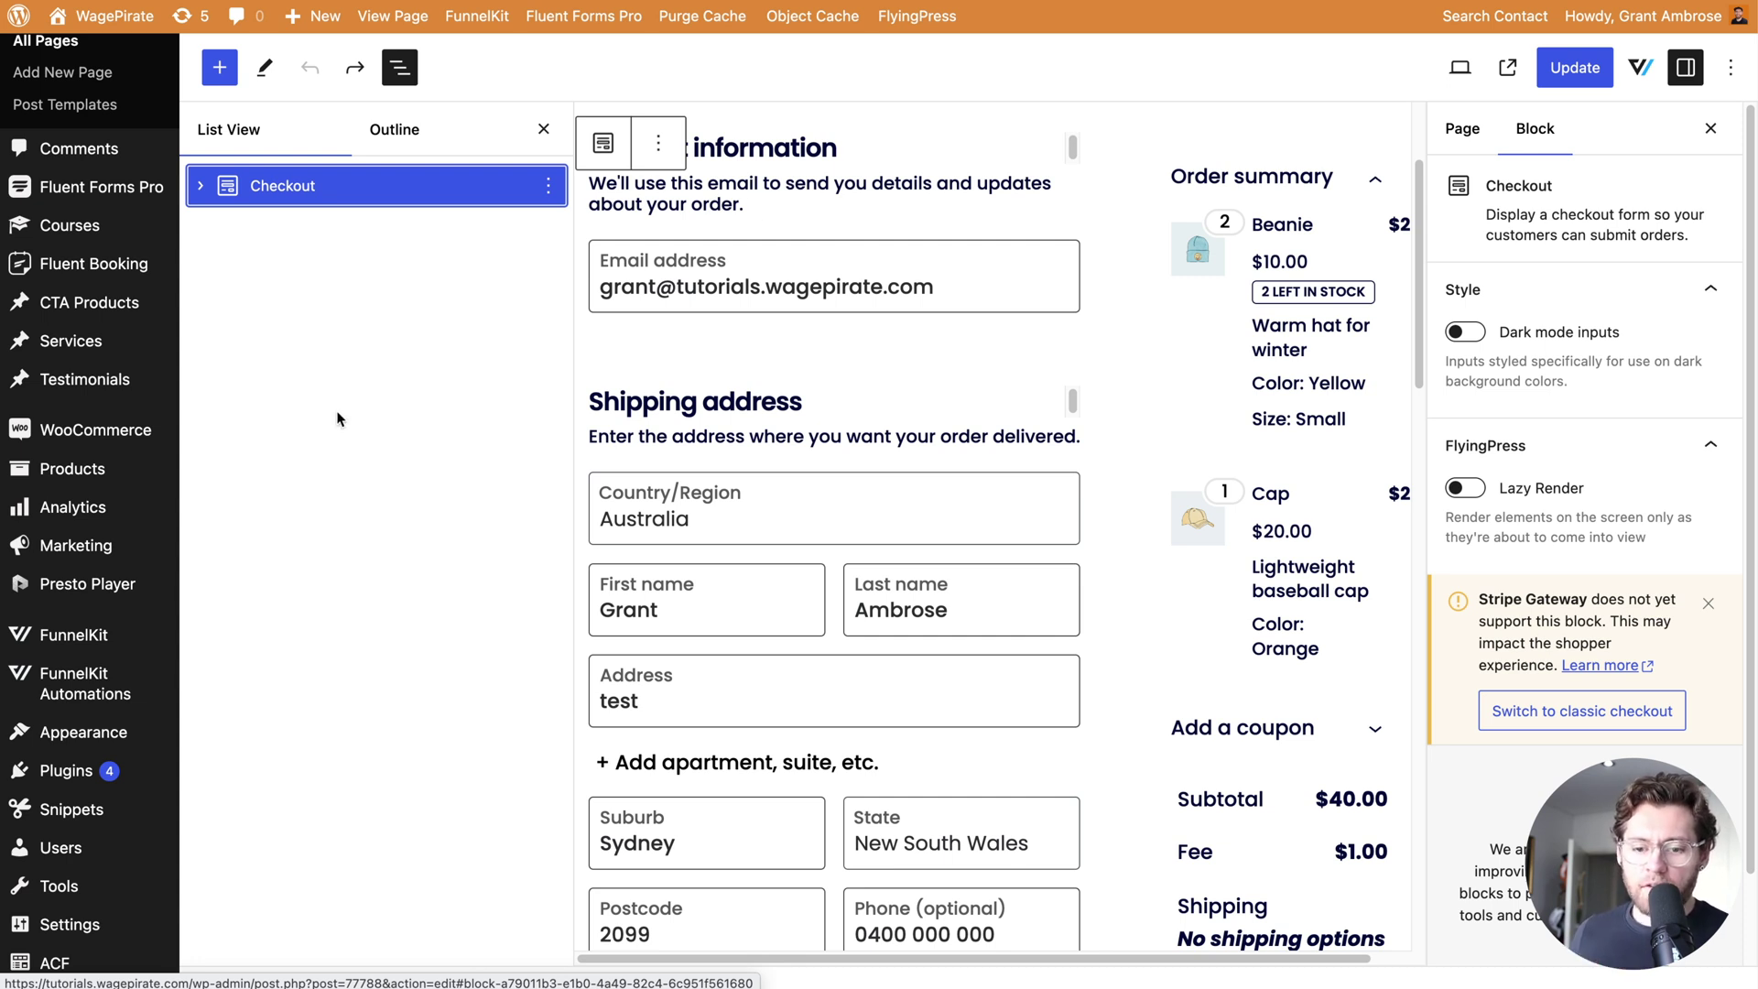
# Show the installed FunnelKit Funnel Builder plugins: free version active, Pro inactive
pyautogui.scroll(-3, 274, 494)
pyautogui.moveTo(145, 604)
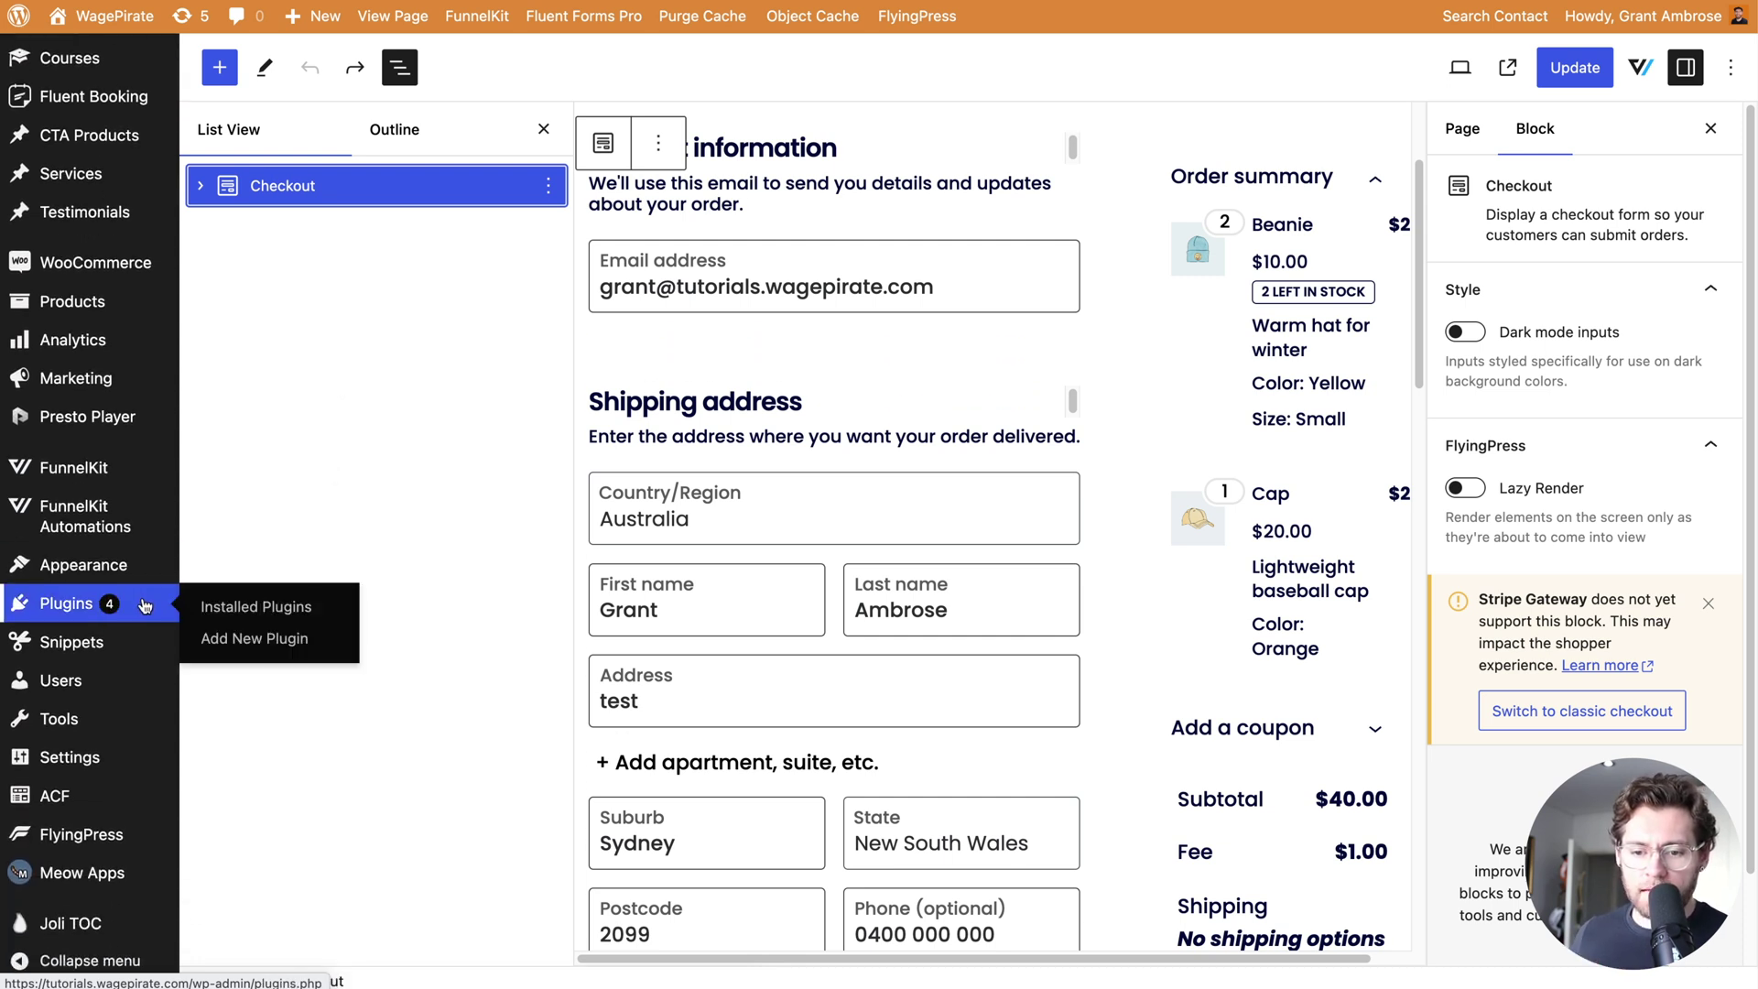
pyautogui.click(245, 647)
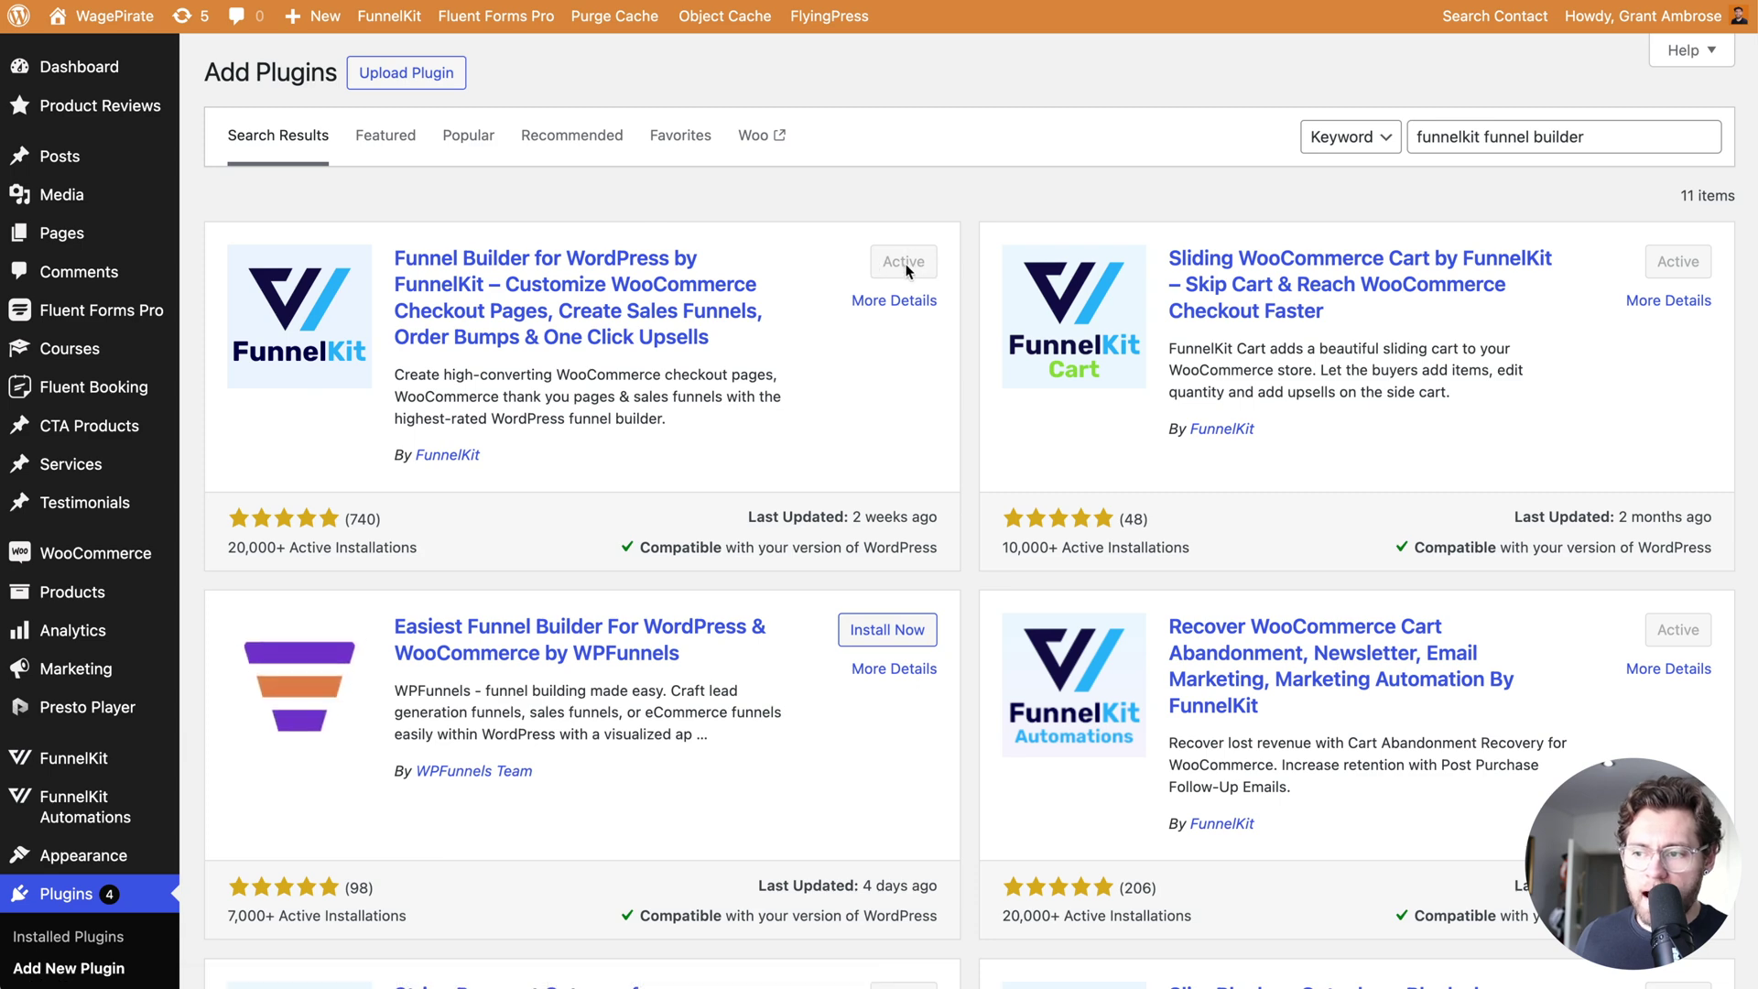
pyautogui.scroll(-3, 456, 475)
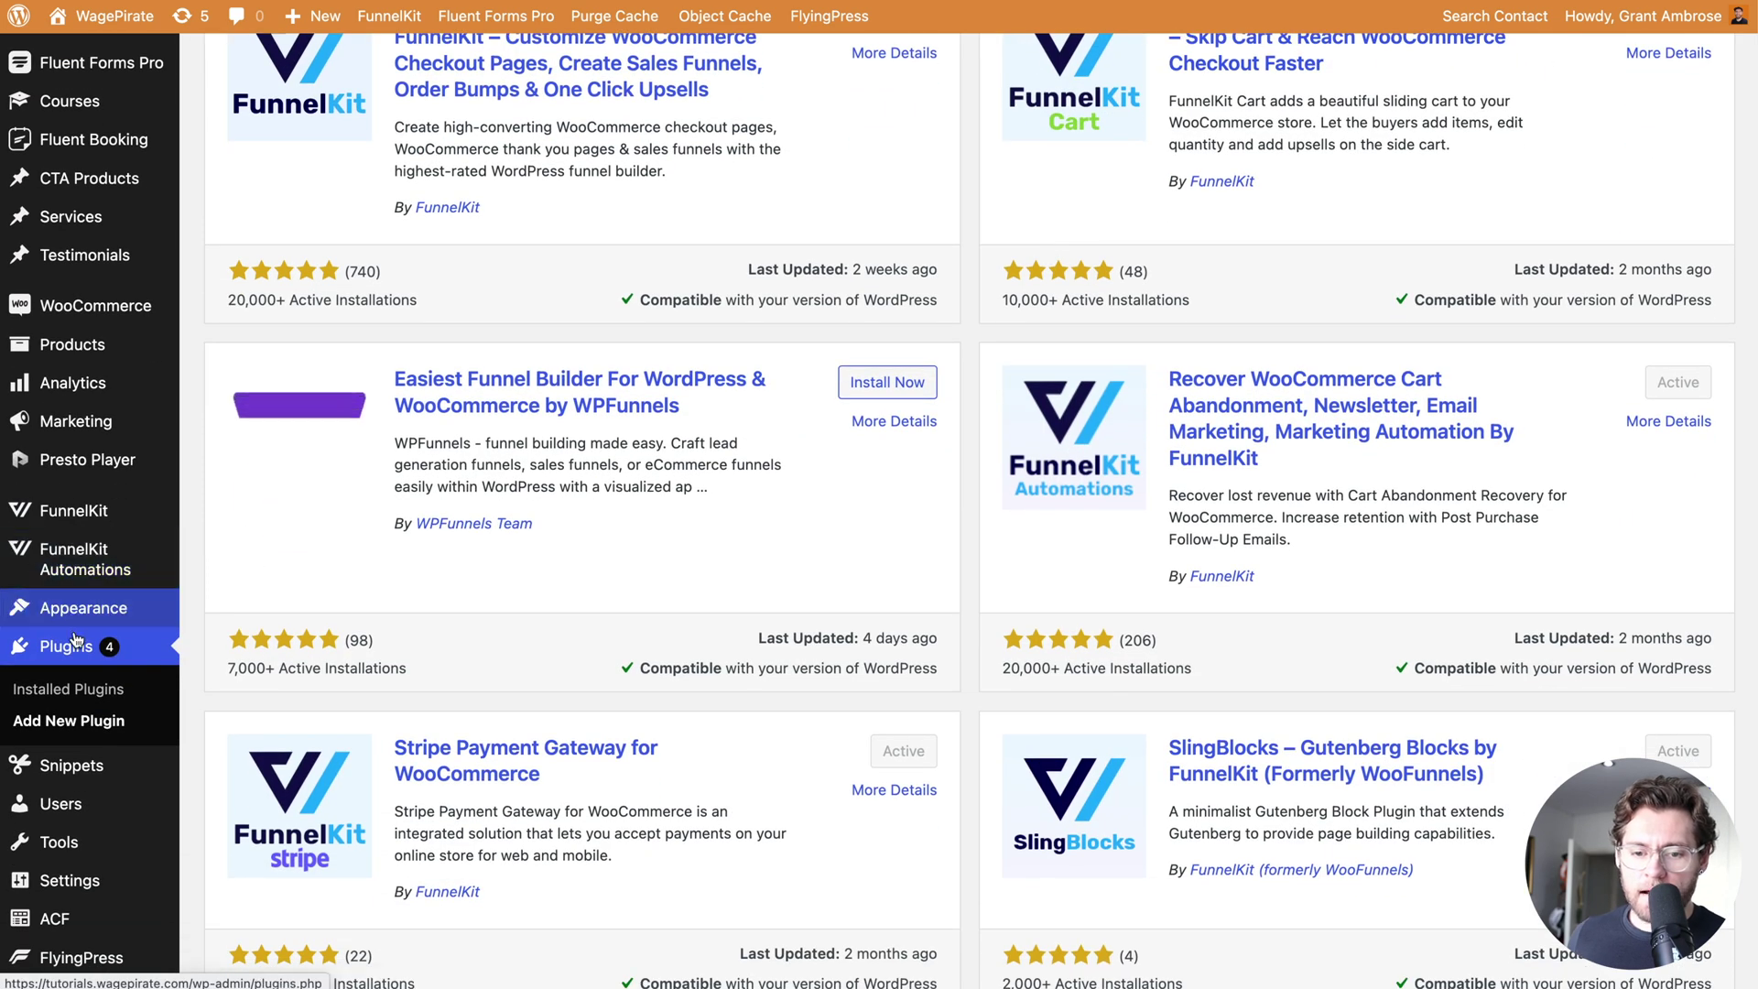
pyautogui.click(70, 689)
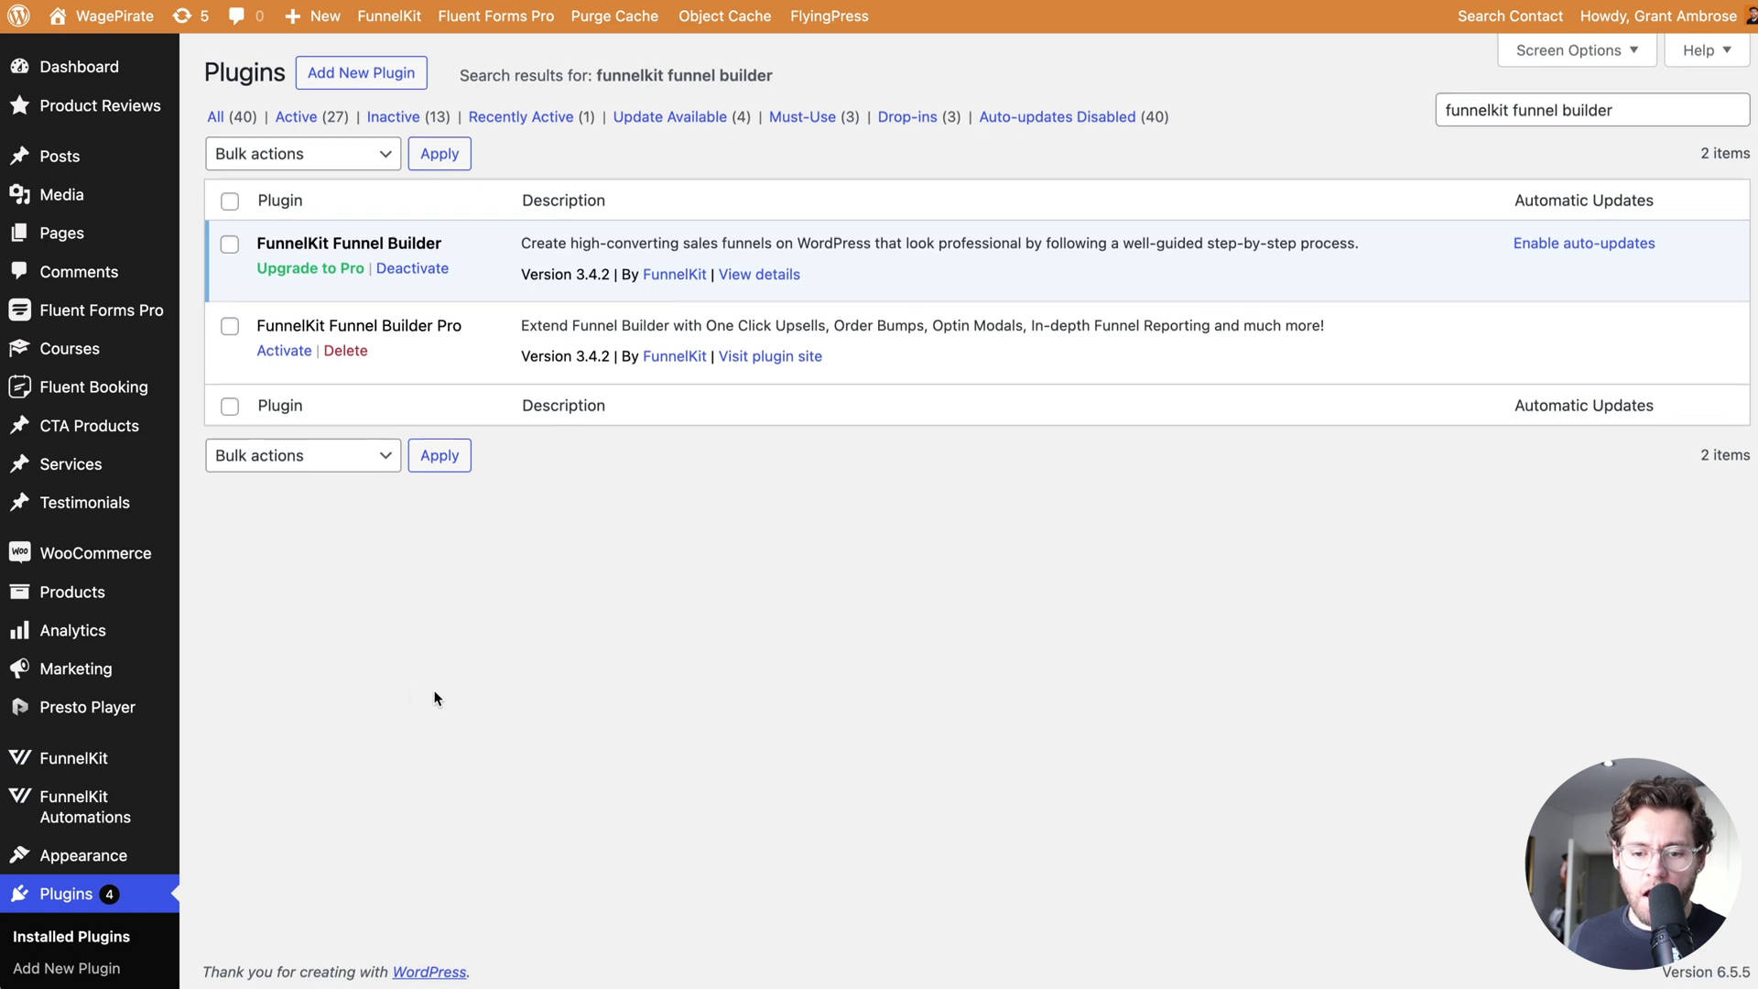
# Start a new checkout from FunnelKit's Store Checkout page
pyautogui.moveTo(112, 771)
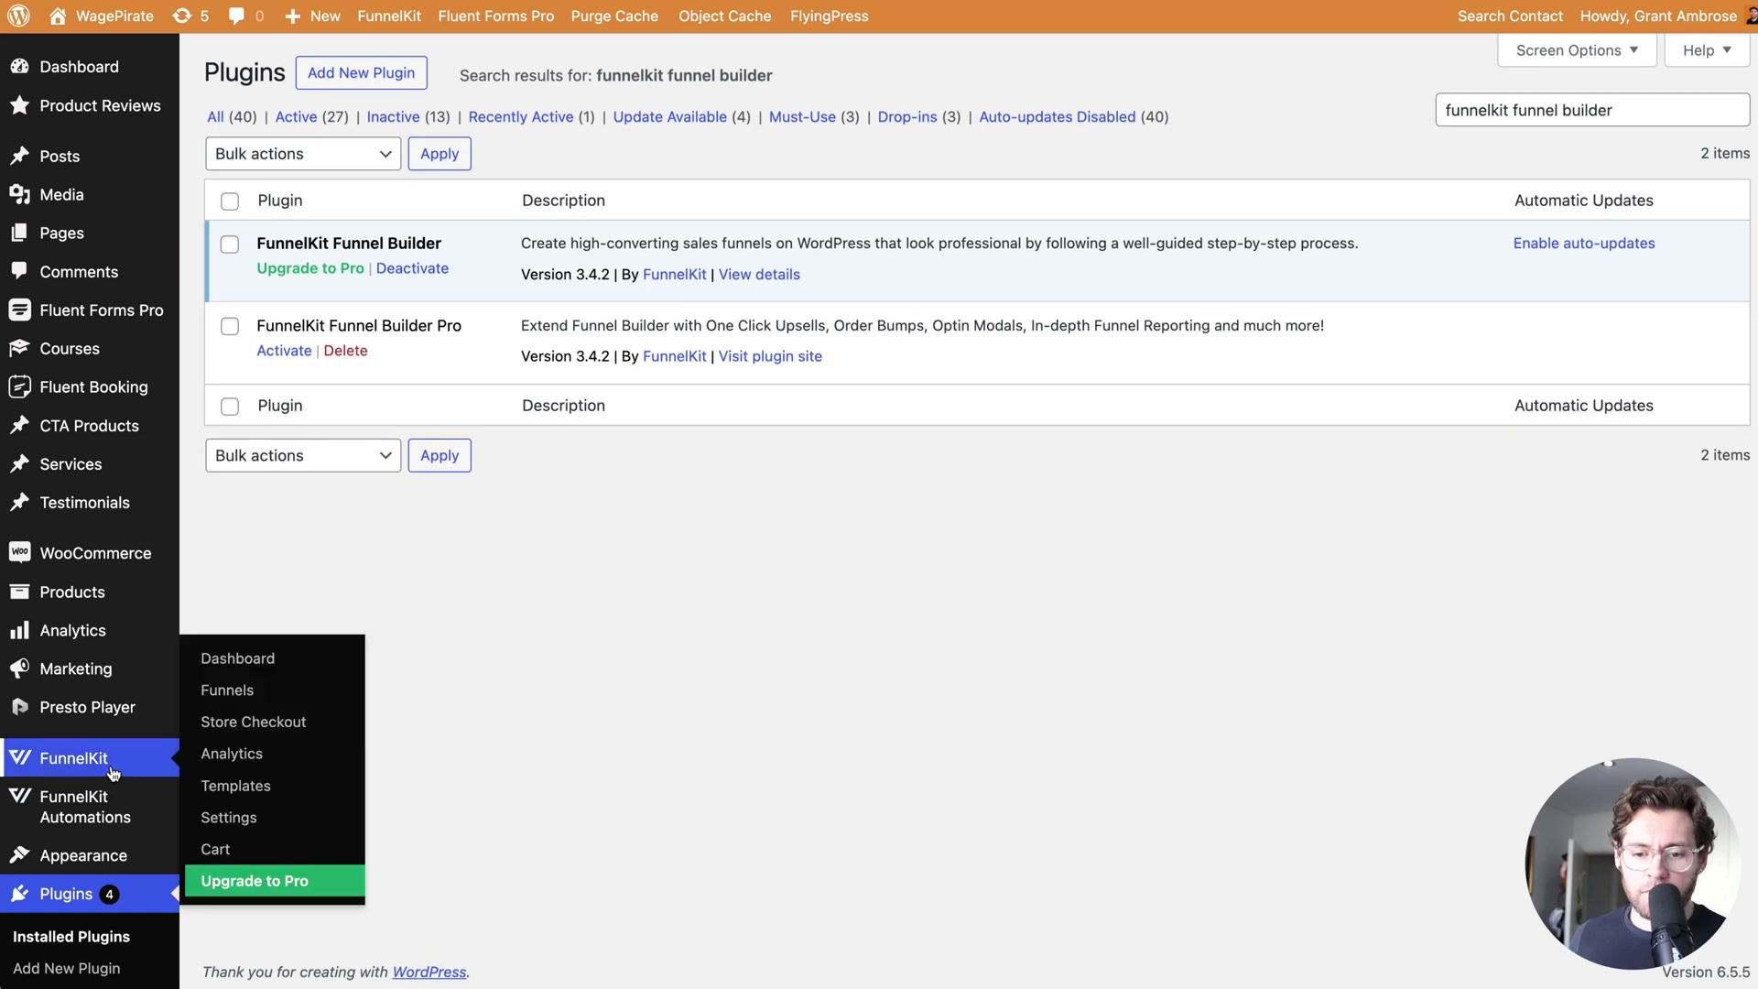
pyautogui.click(257, 725)
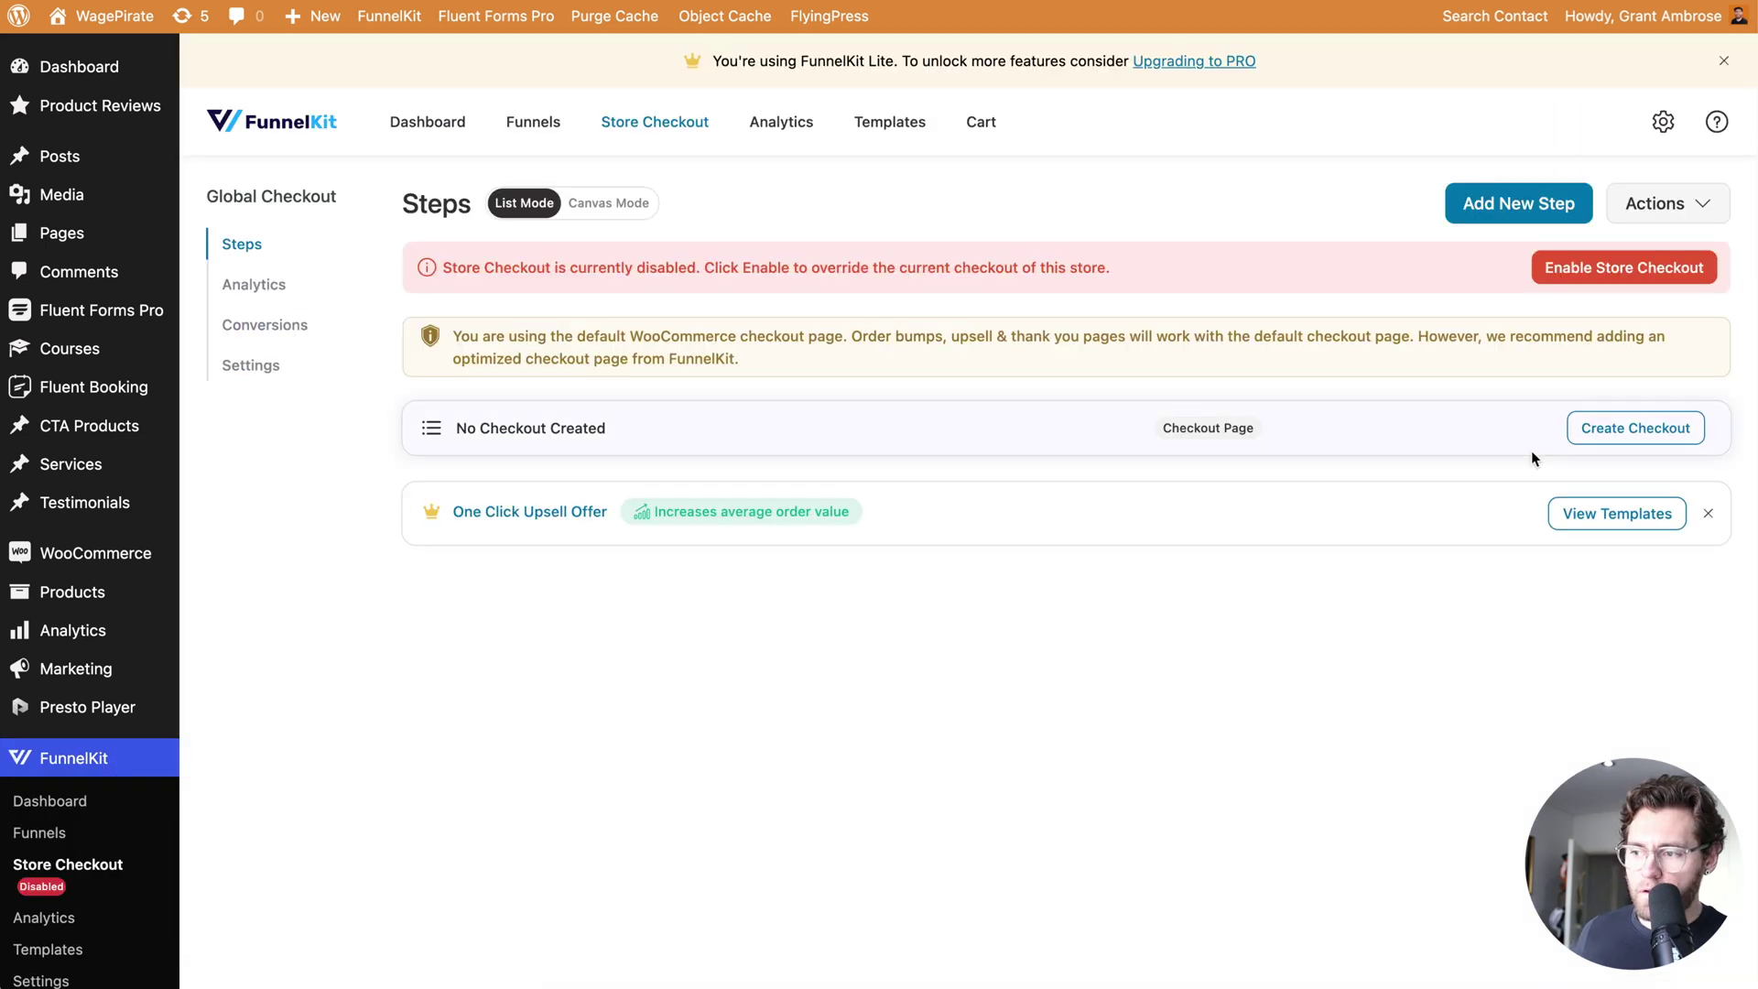
pyautogui.click(1615, 437)
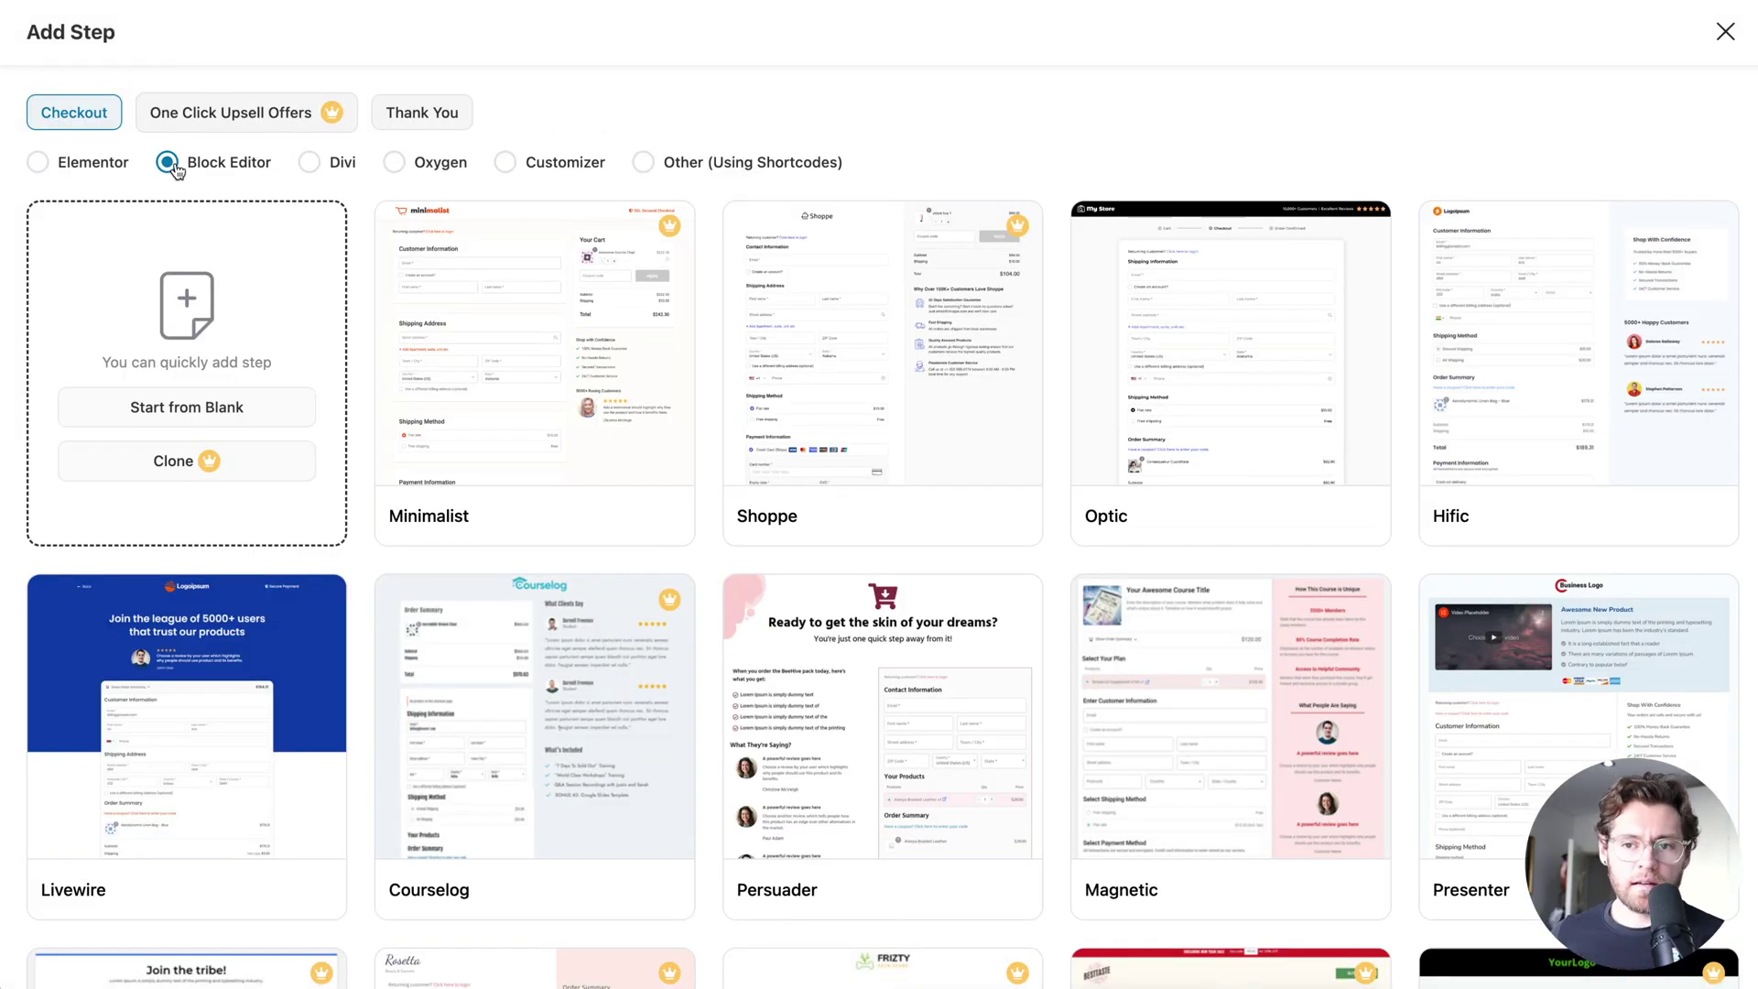
# Compare Elementor, Block Editor, Divi and Oxygen checkout templates, settling on Block Editor
pyautogui.click(92, 163)
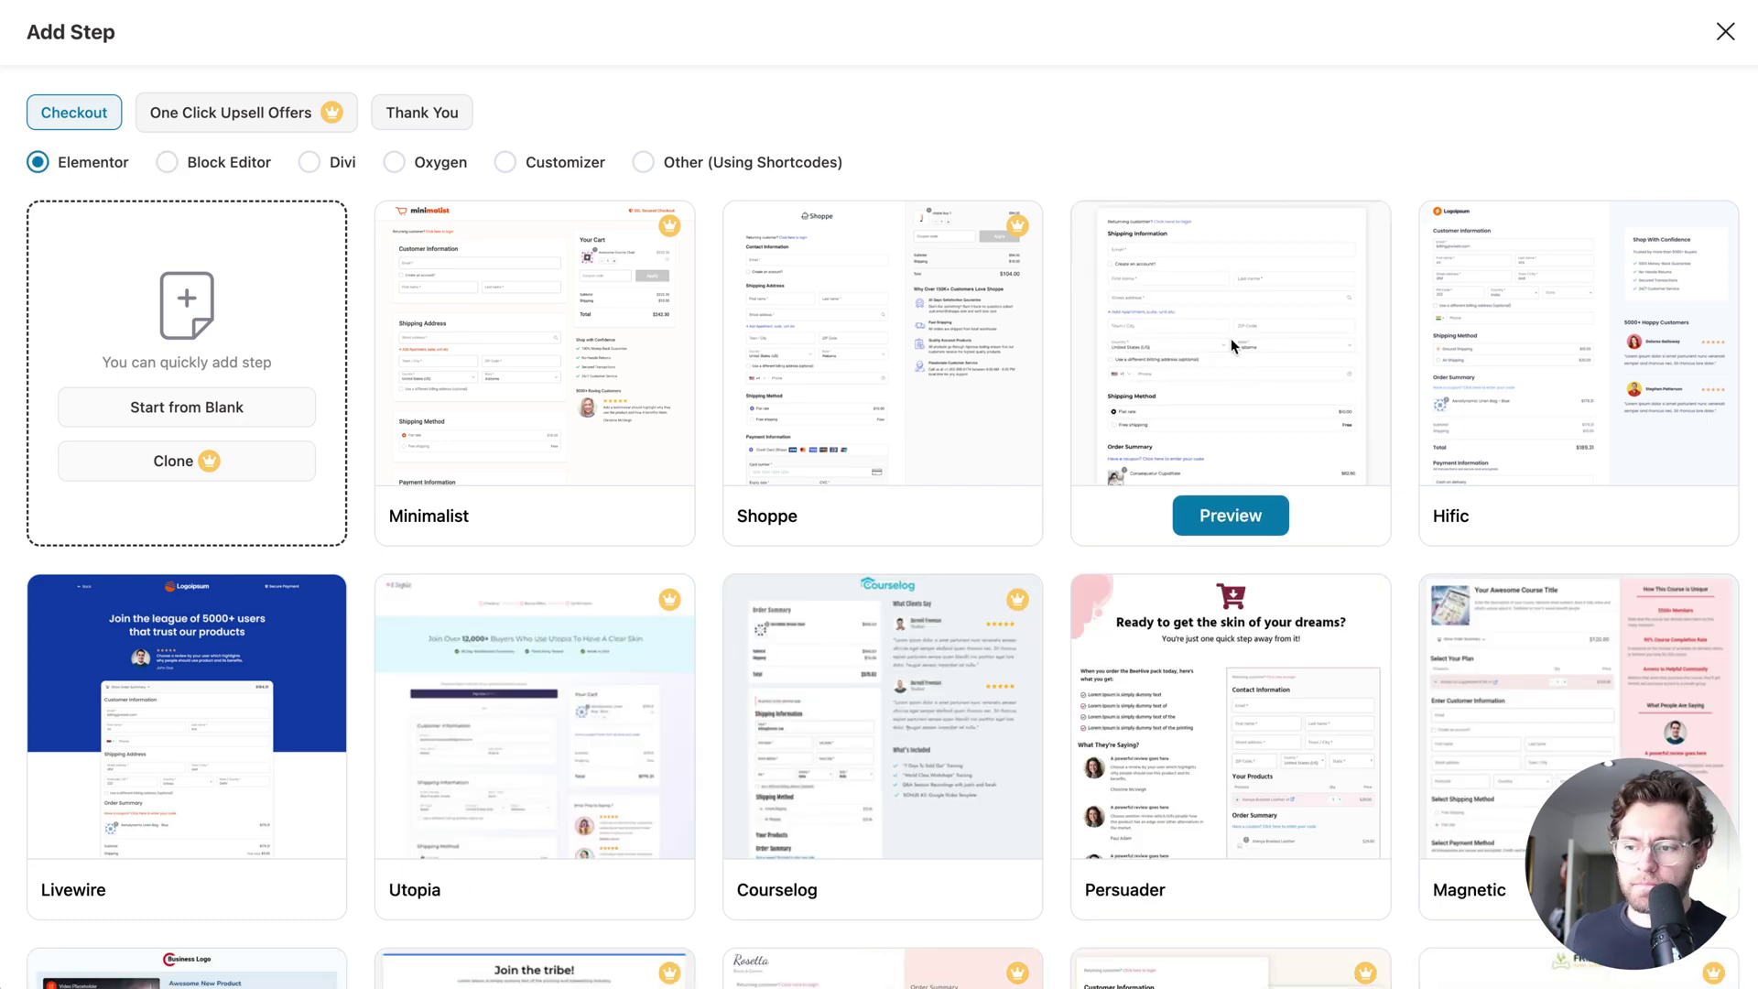
pyautogui.click(224, 161)
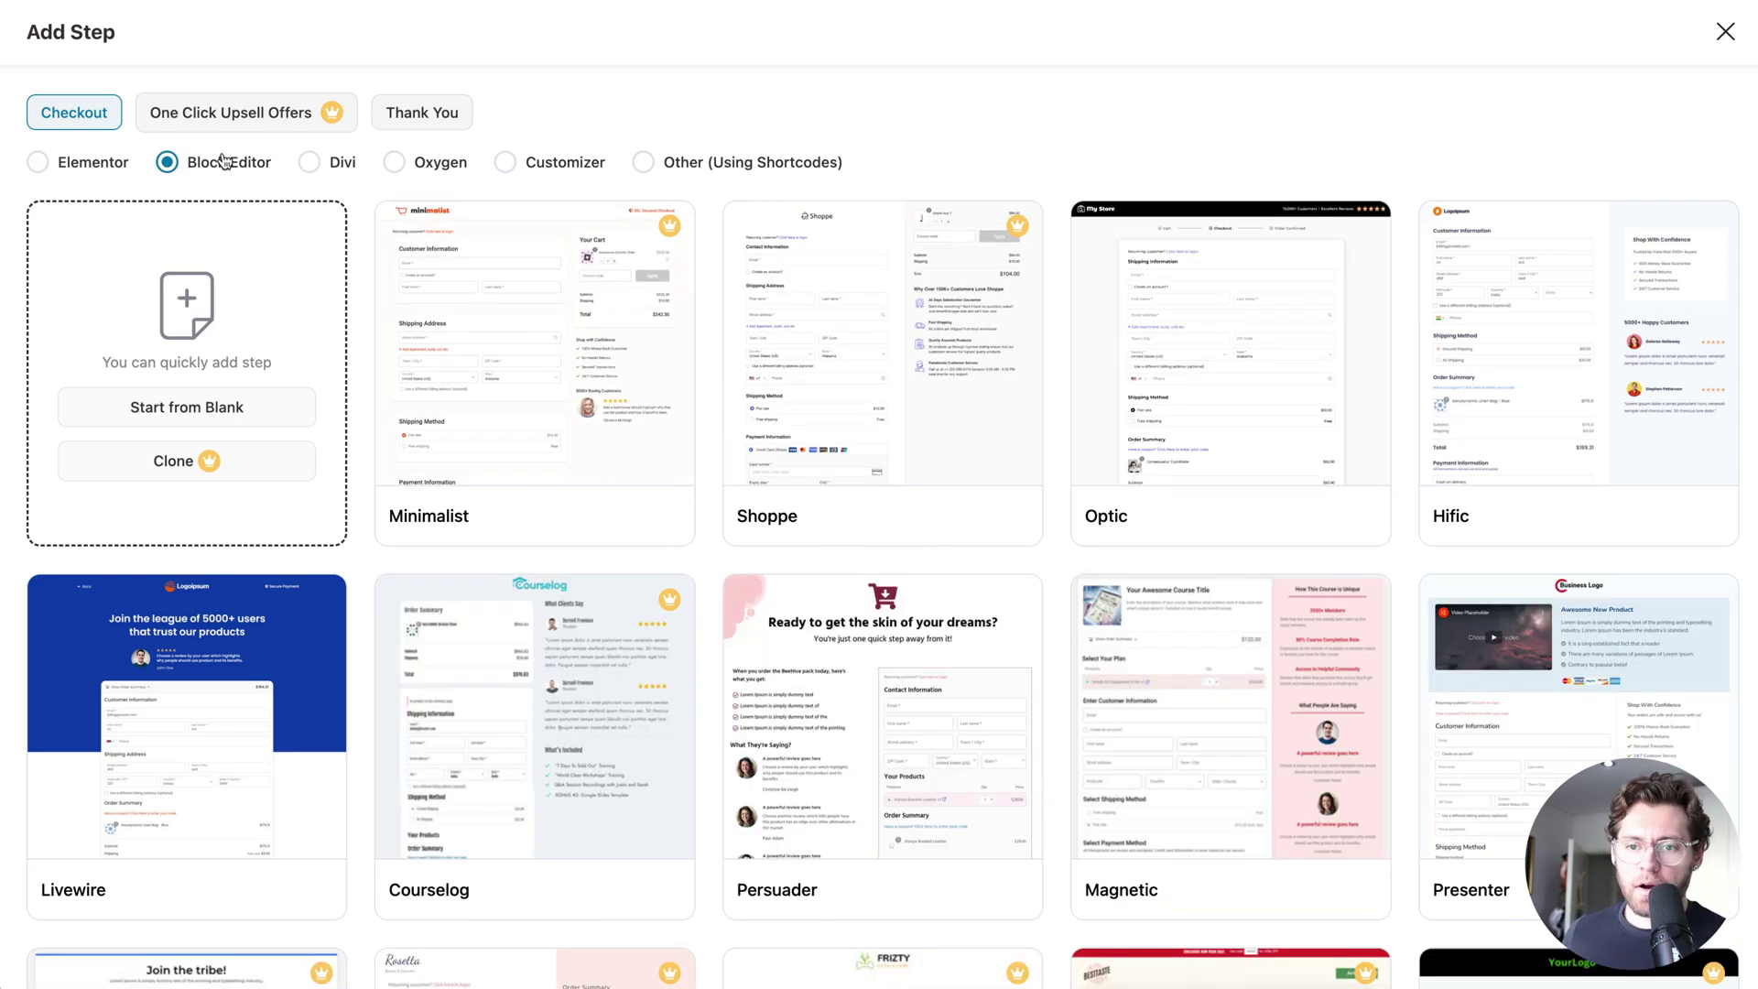
pyautogui.click(311, 162)
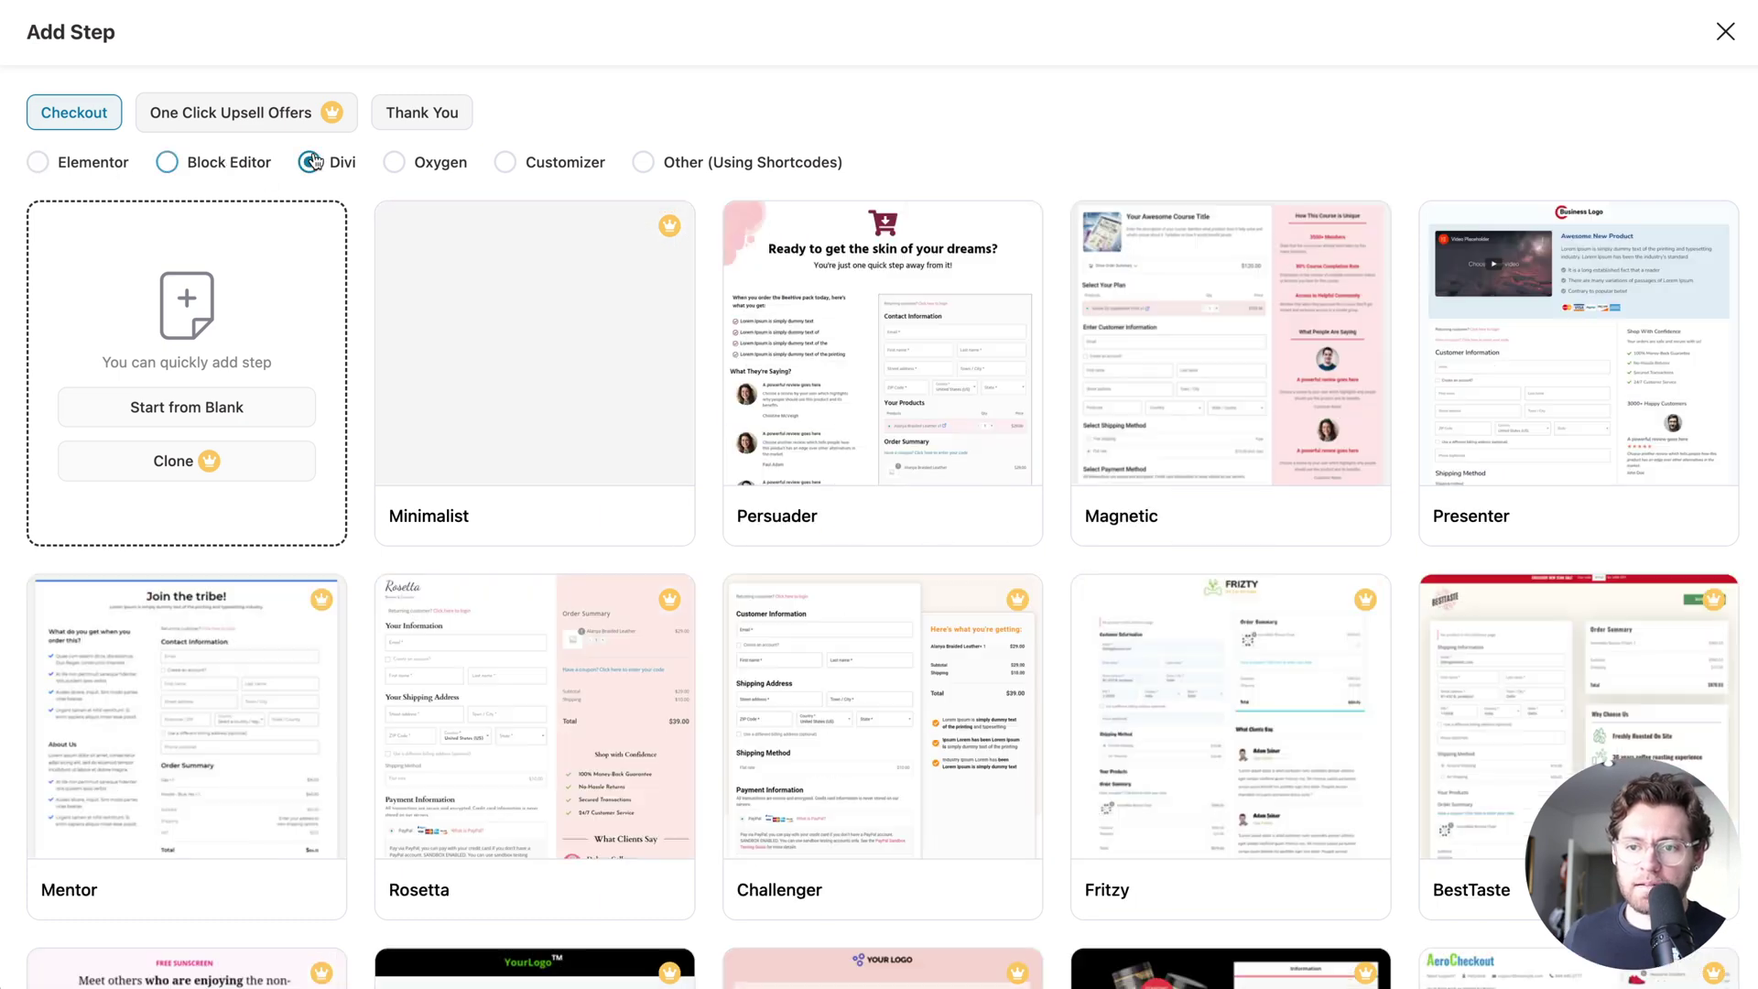
pyautogui.click(403, 164)
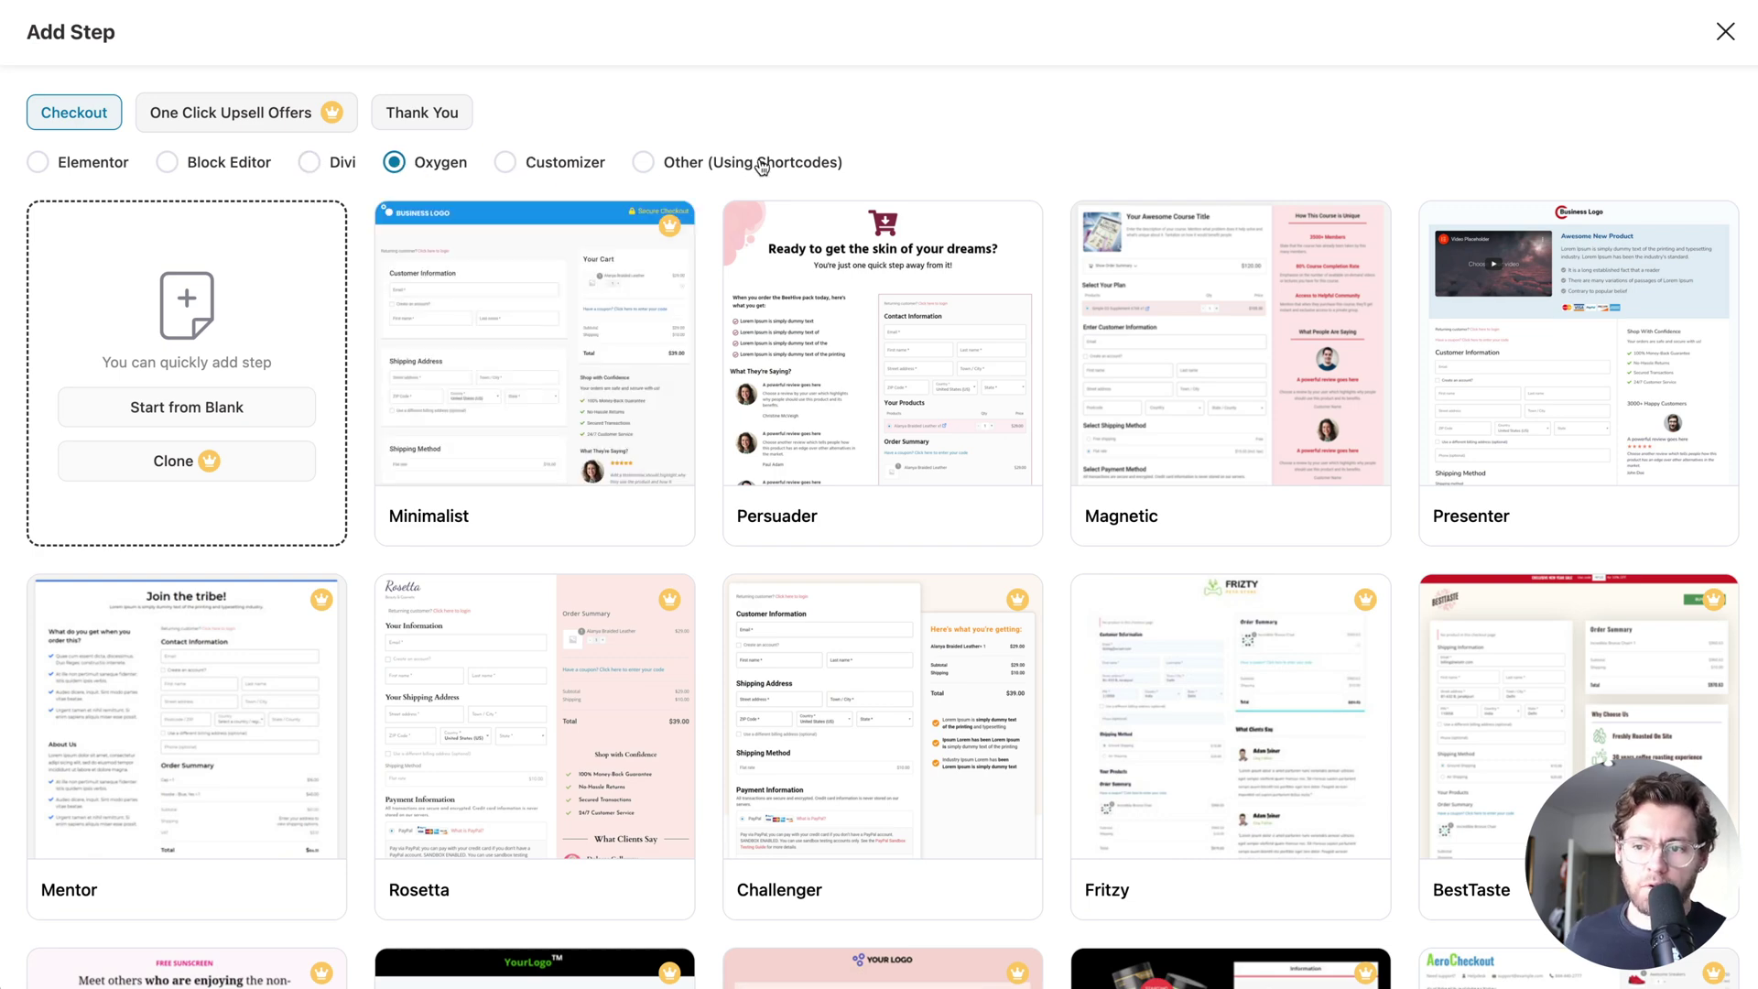
pyautogui.click(61, 165)
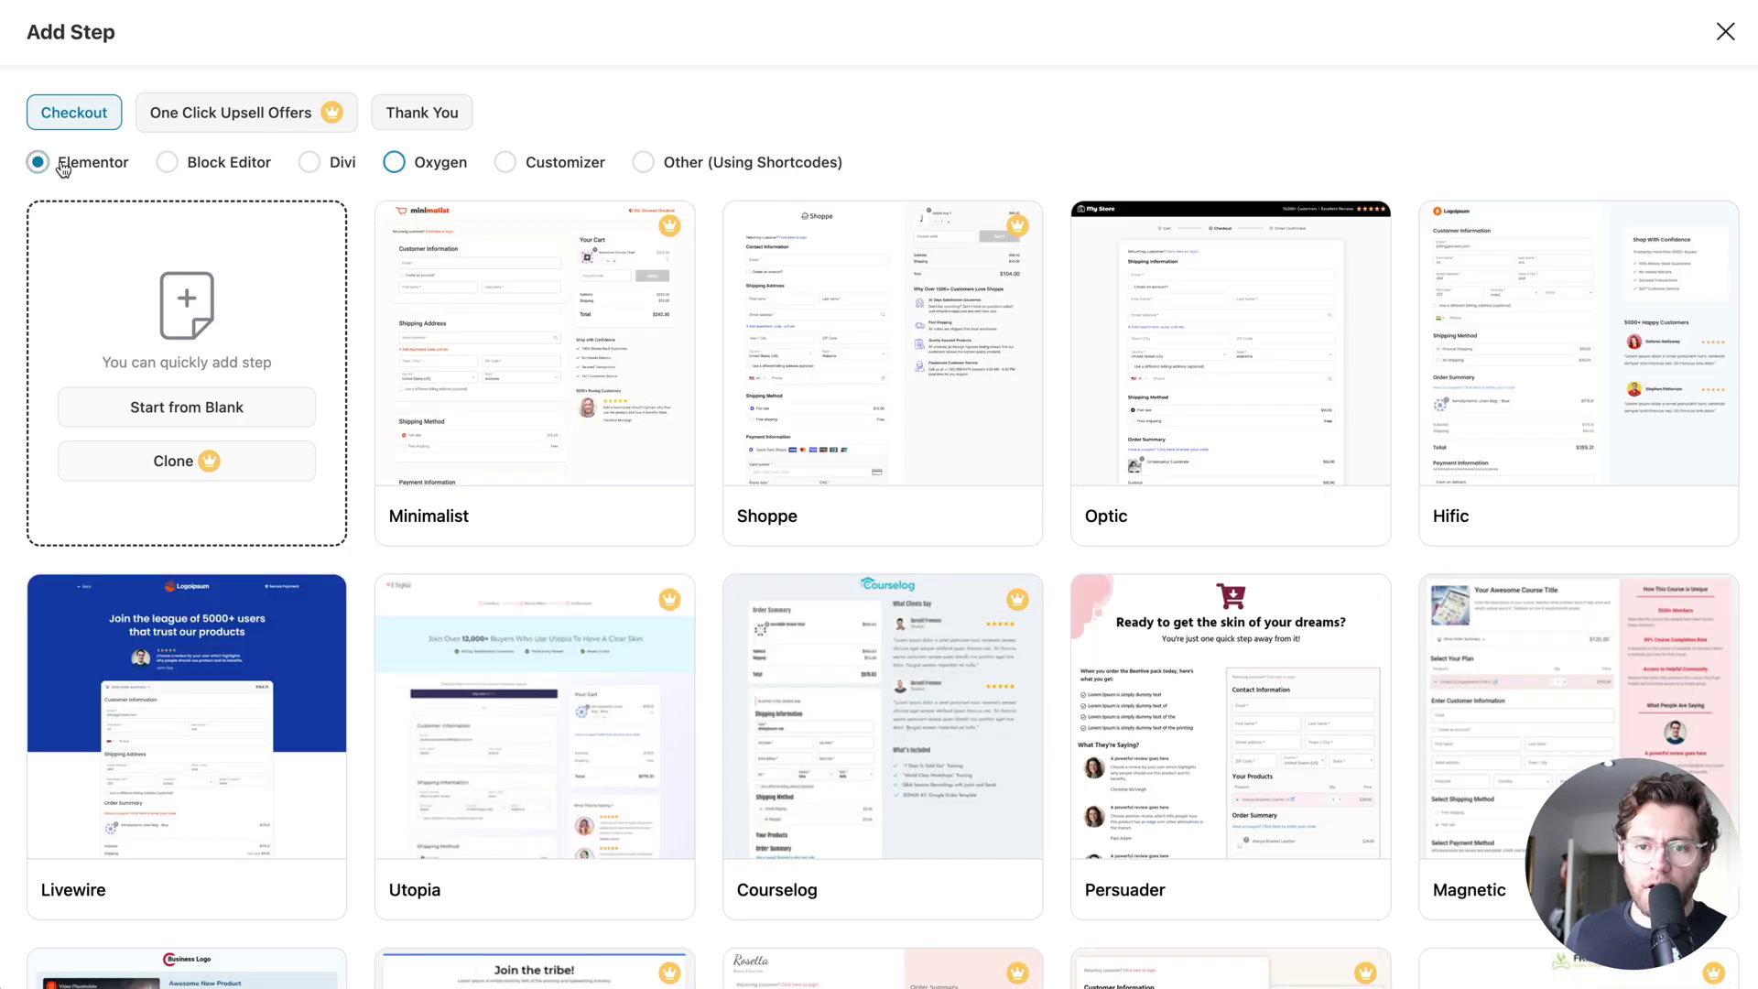
pyautogui.click(200, 171)
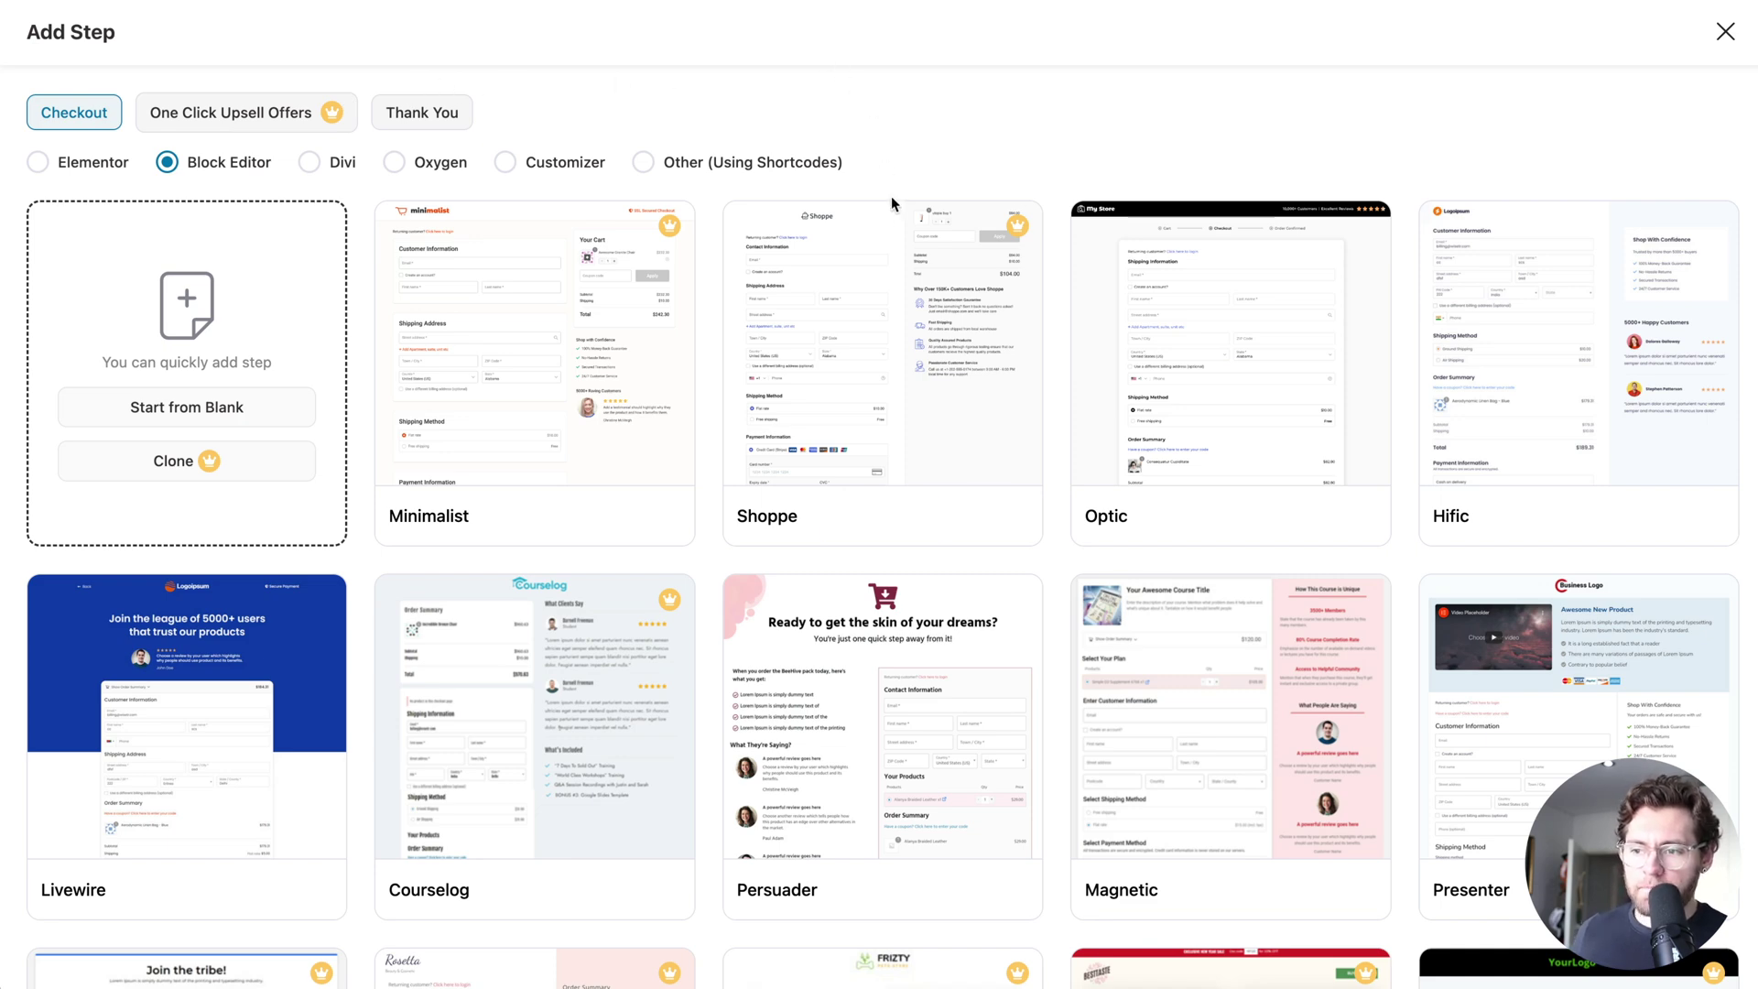
pyautogui.moveTo(1005, 242)
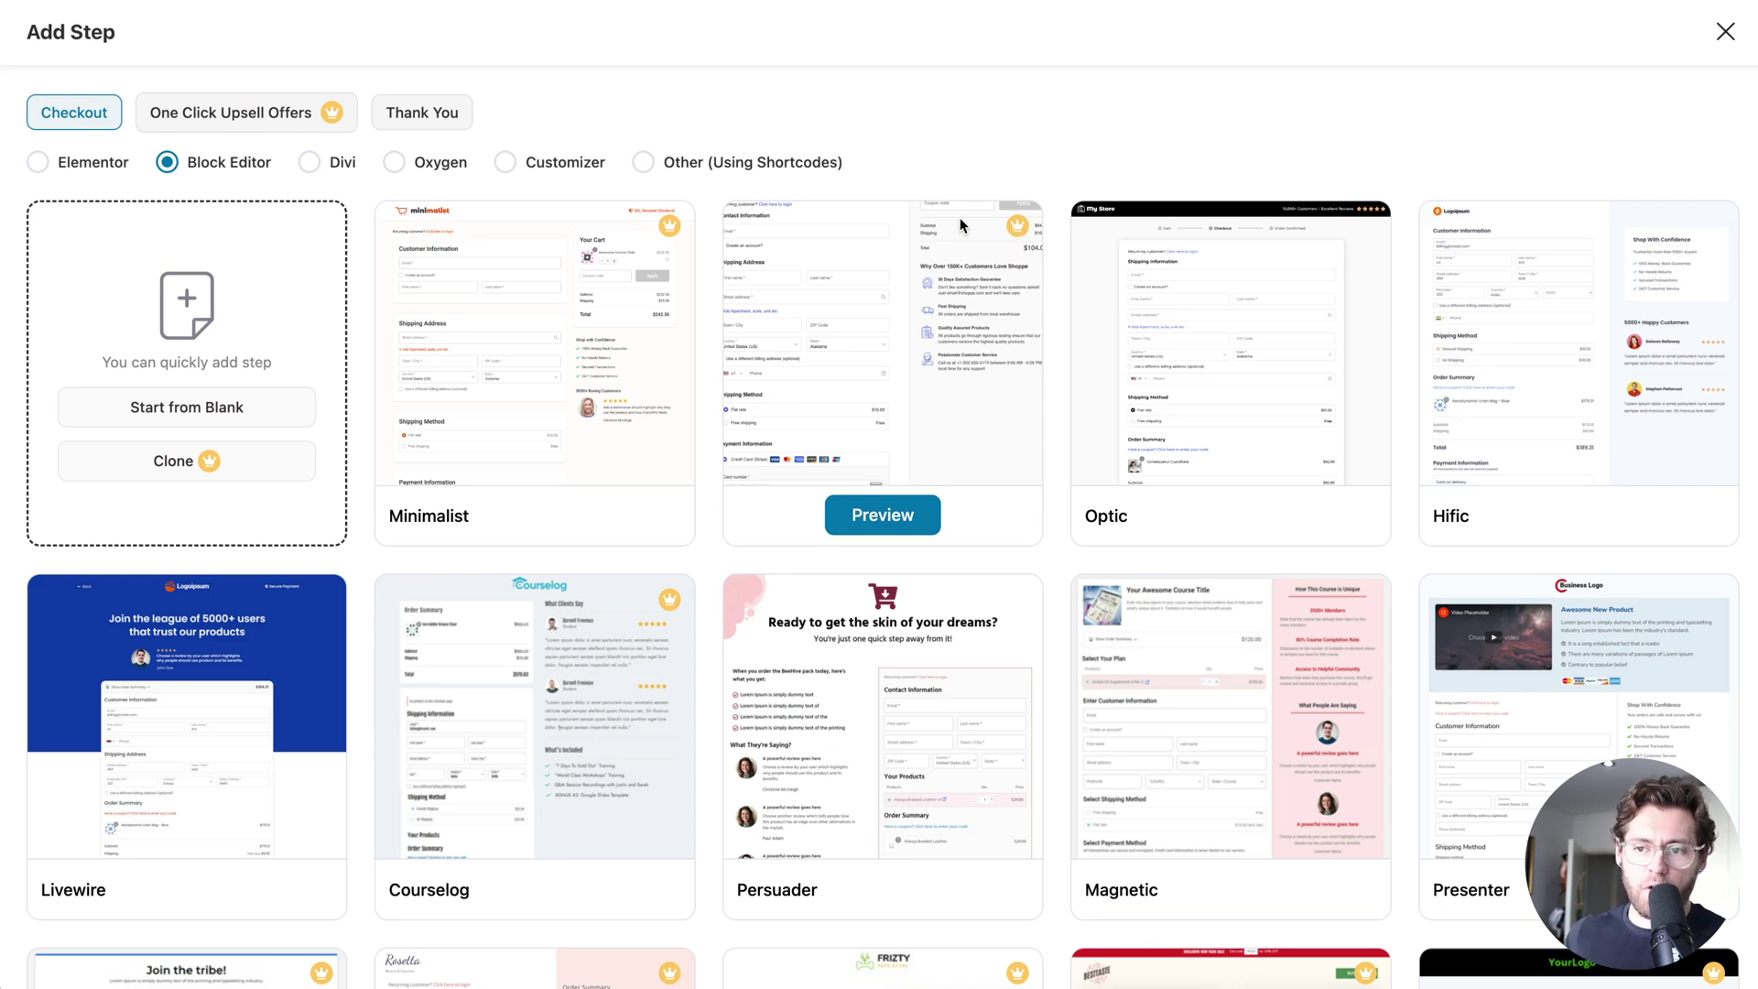
# Preview the Shoppe checkout template, then close it to return to the template grid
pyautogui.click(859, 519)
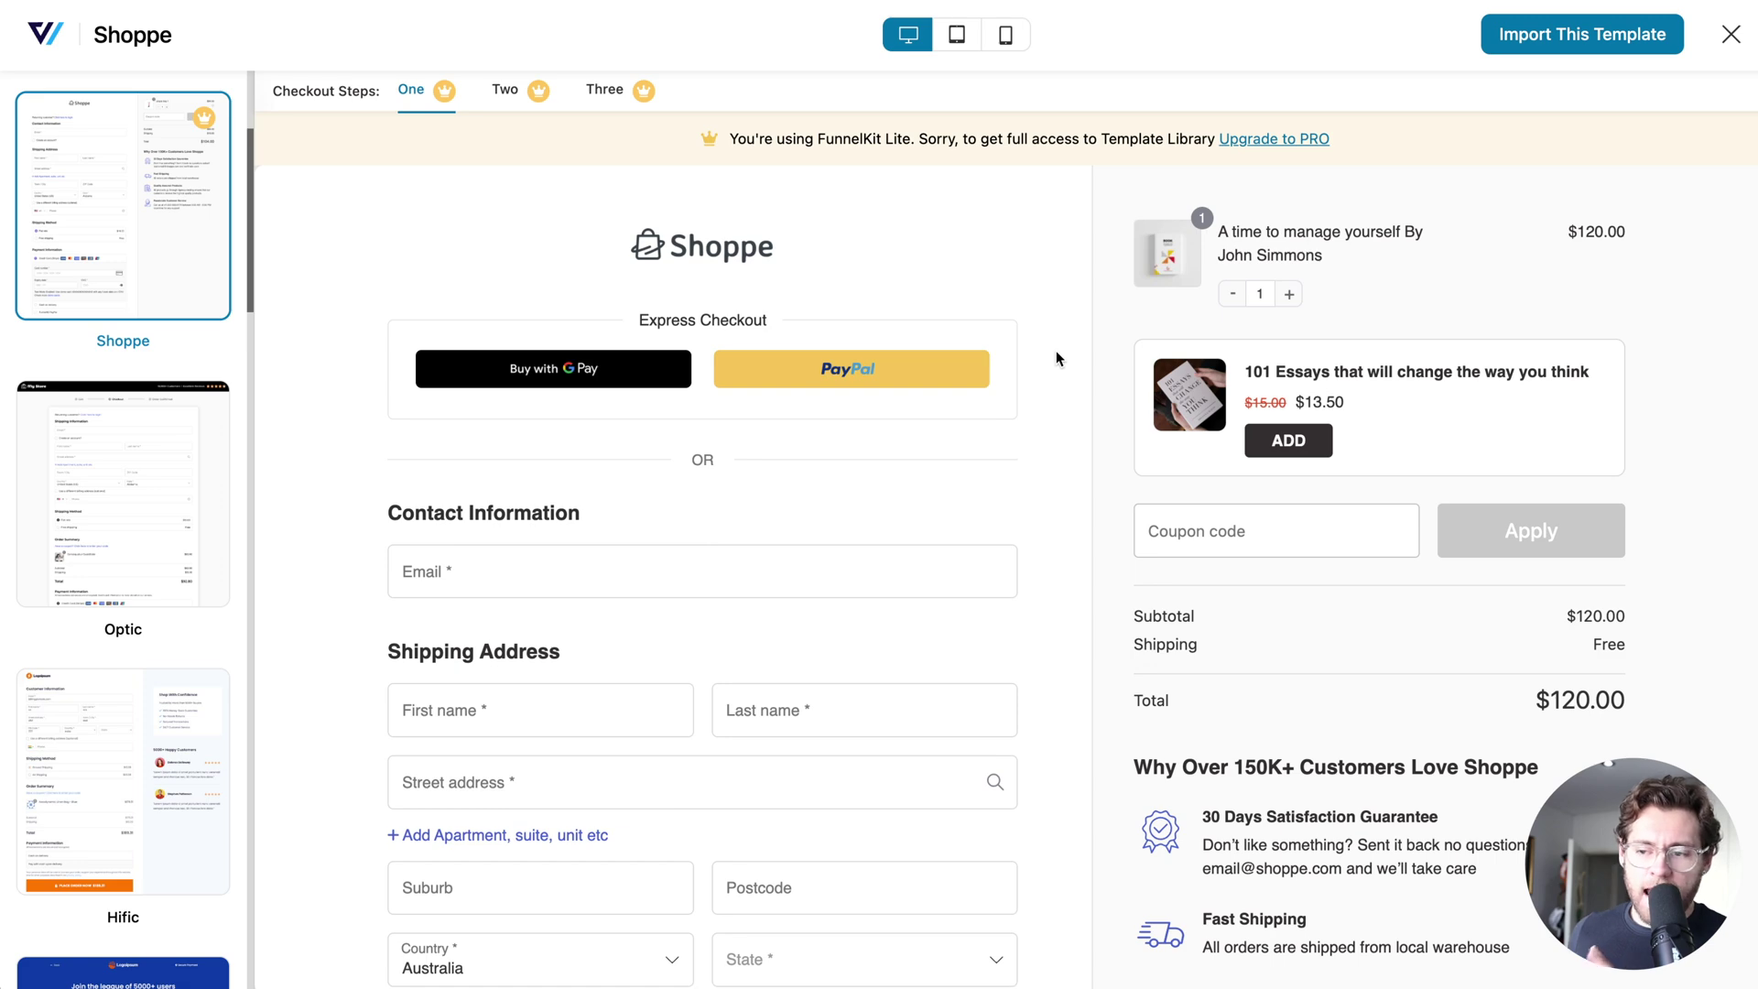
pyautogui.scroll(-3, 1058, 359)
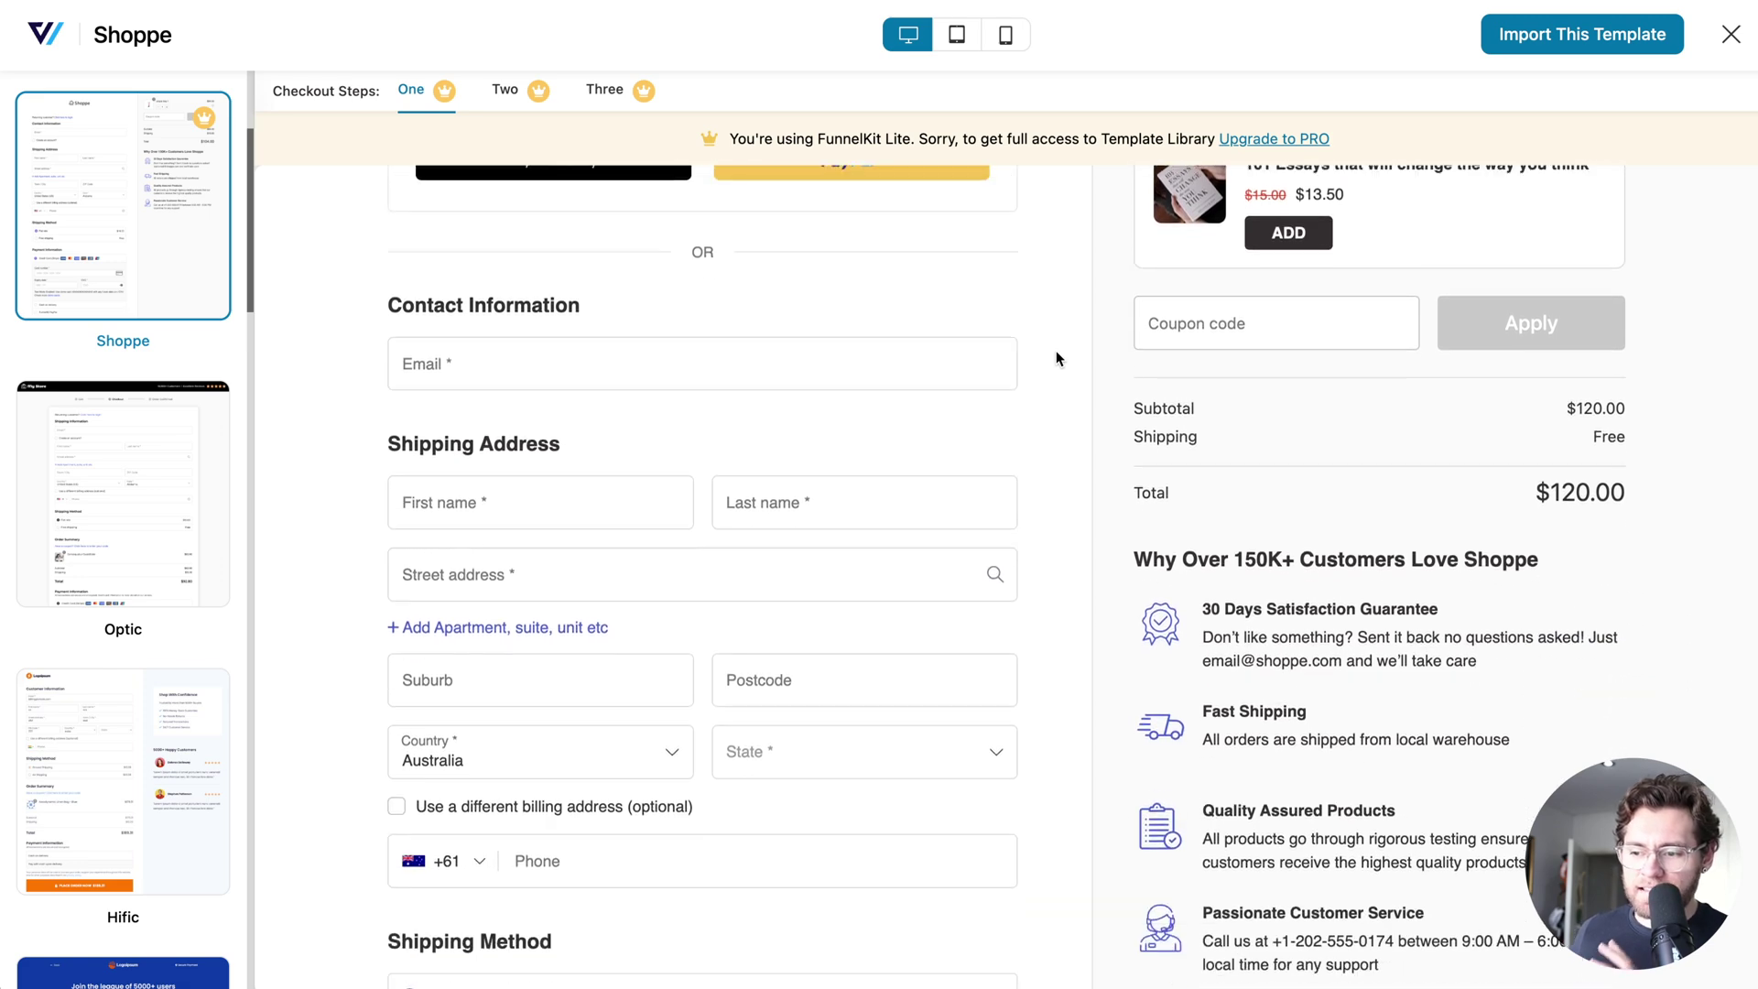
pyautogui.scroll(-10, 1057, 359)
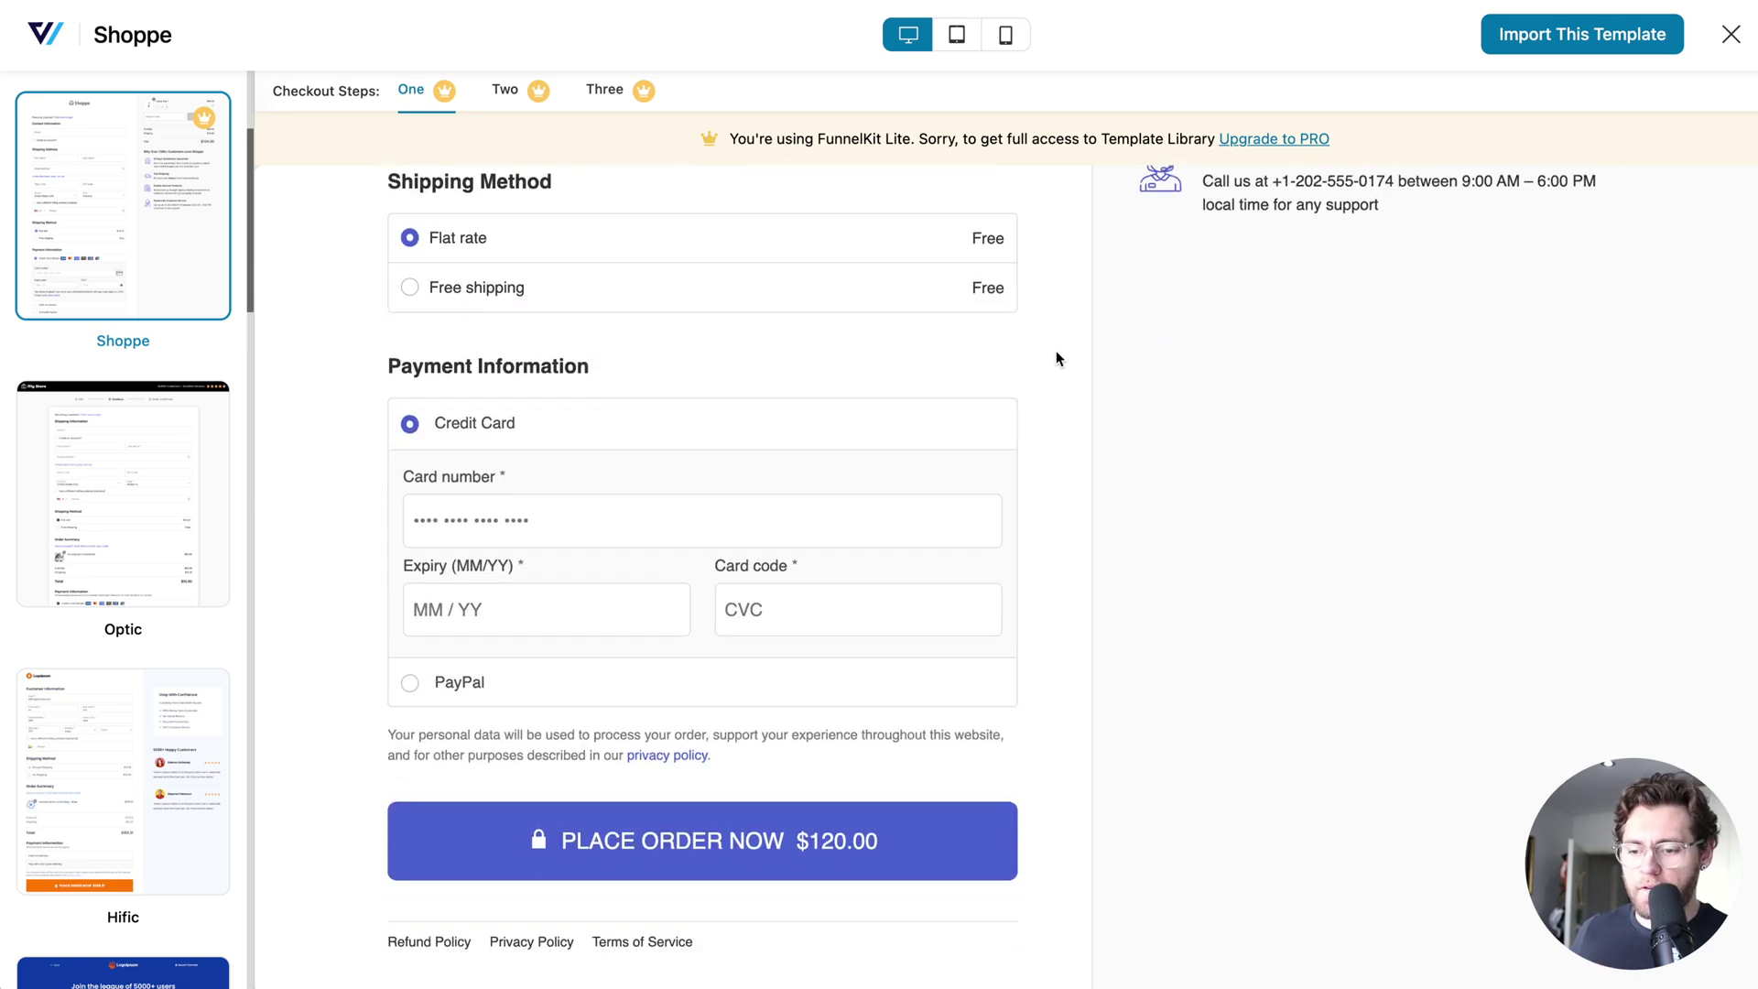
pyautogui.scroll(13, 1057, 359)
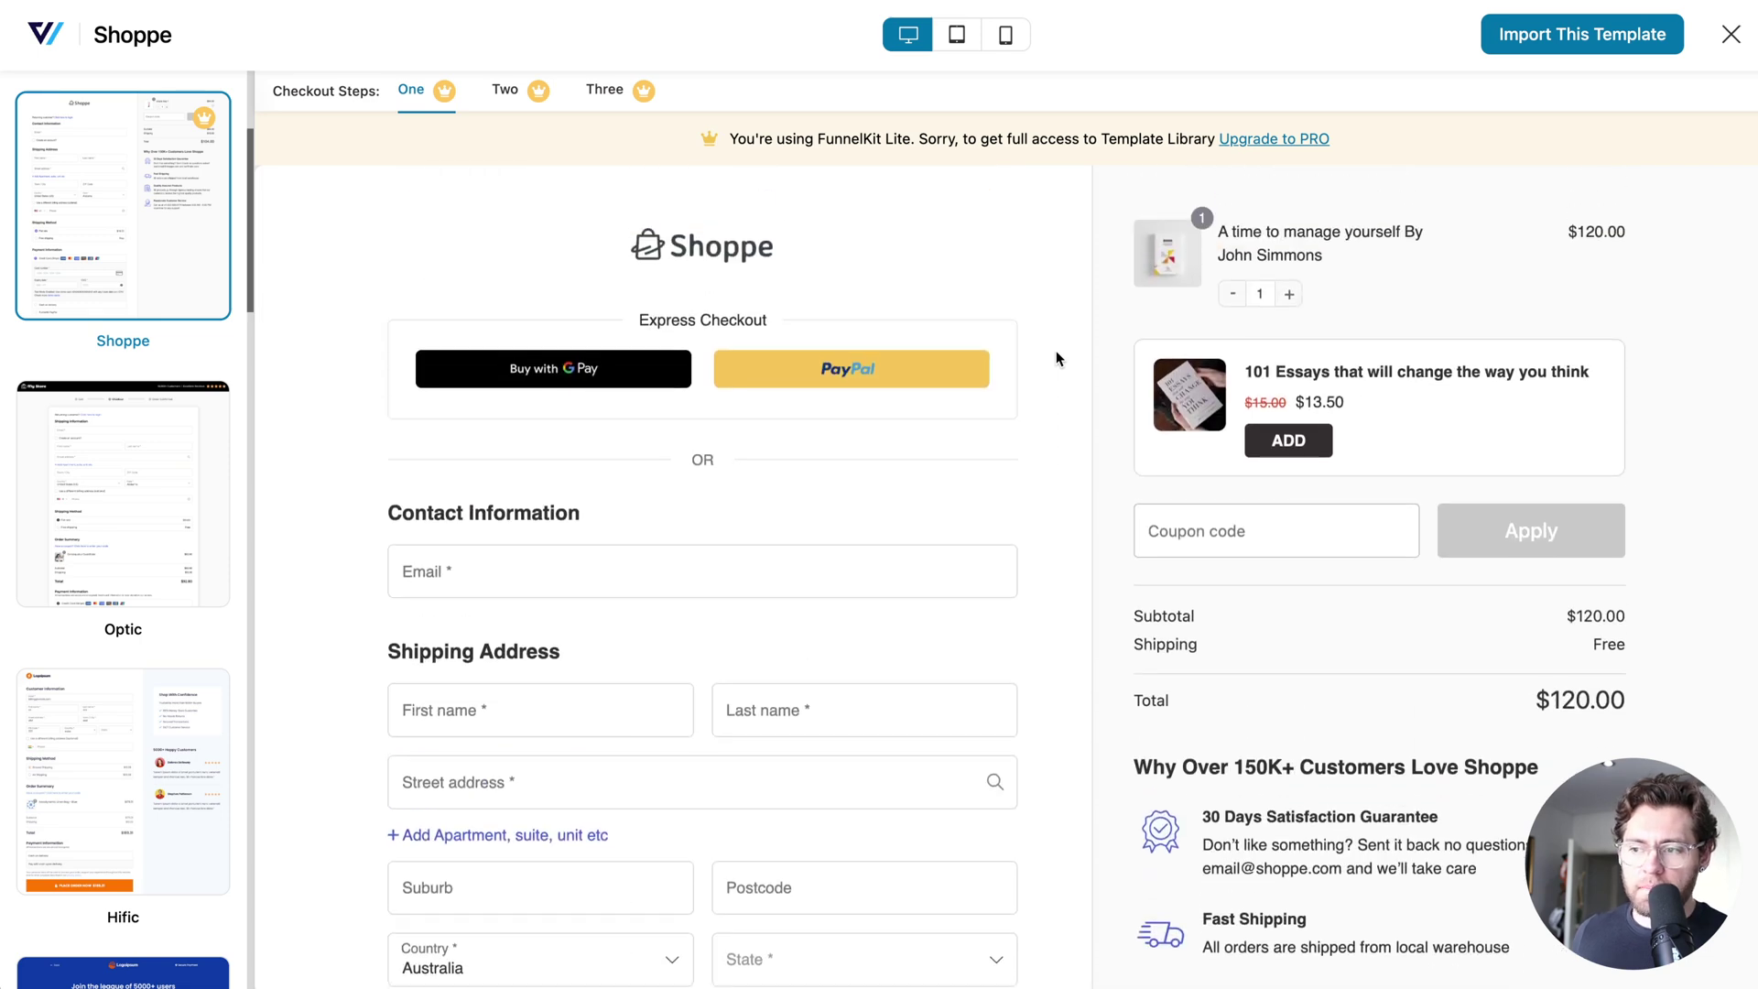
pyautogui.click(1728, 37)
pyautogui.moveTo(906, 368)
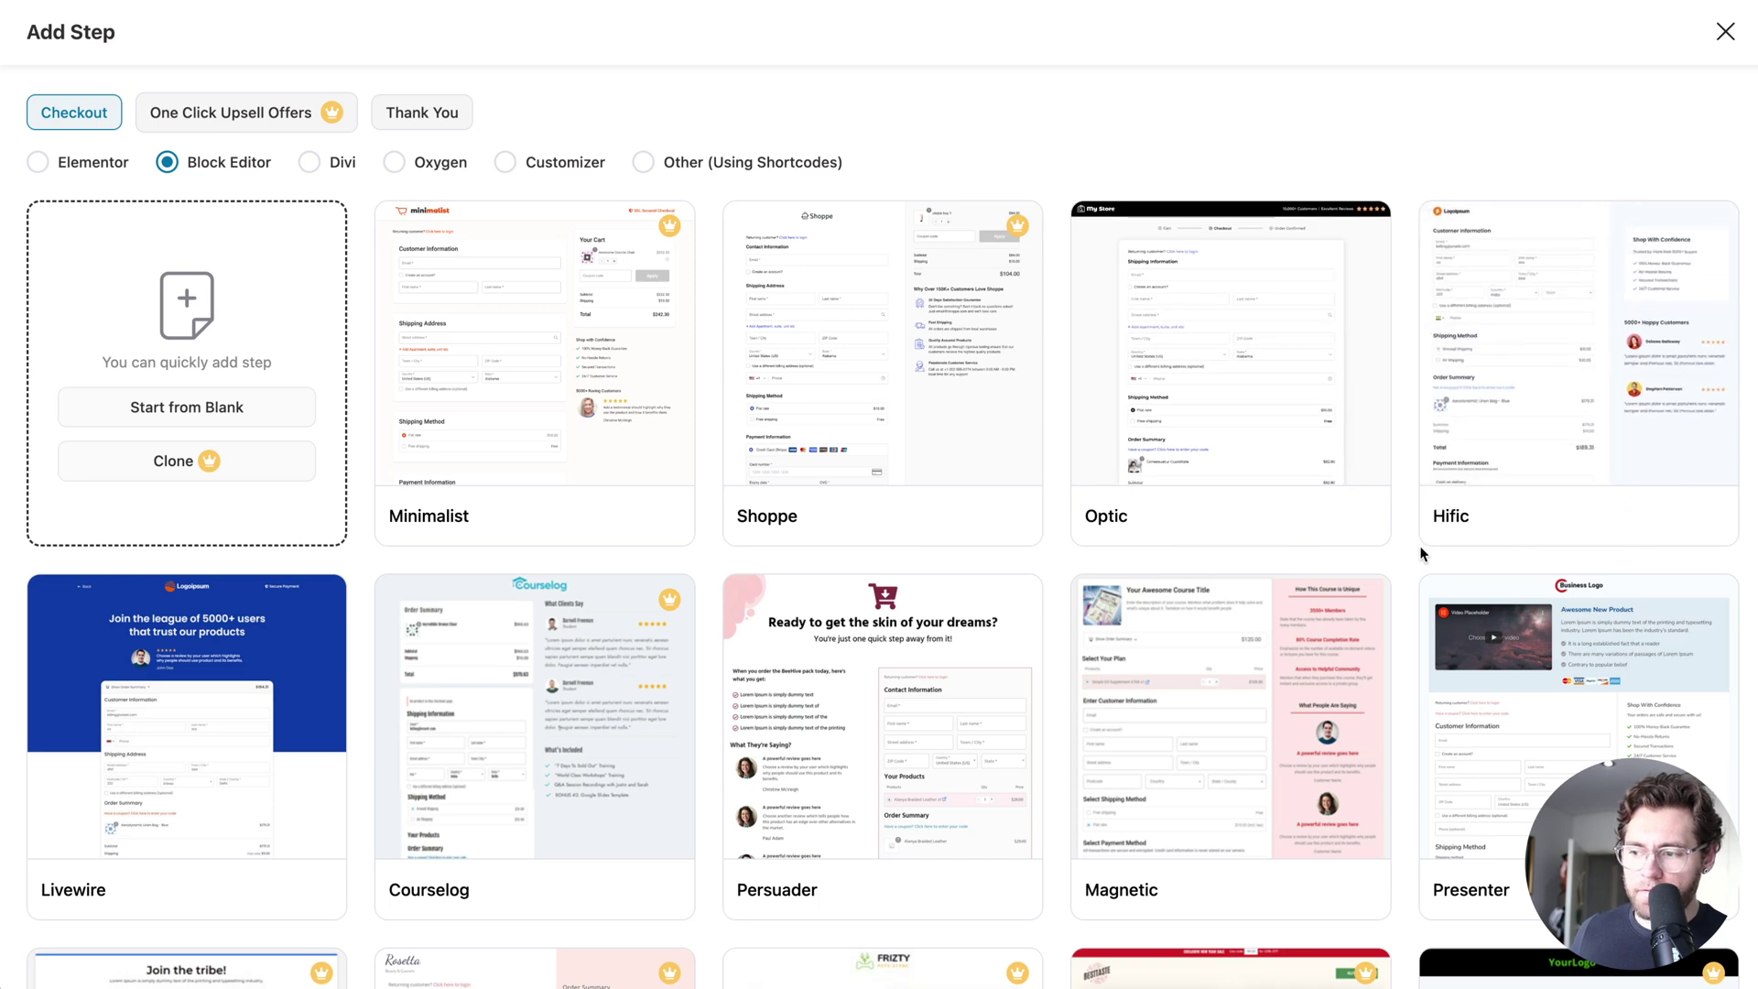
pyautogui.moveTo(1426, 542)
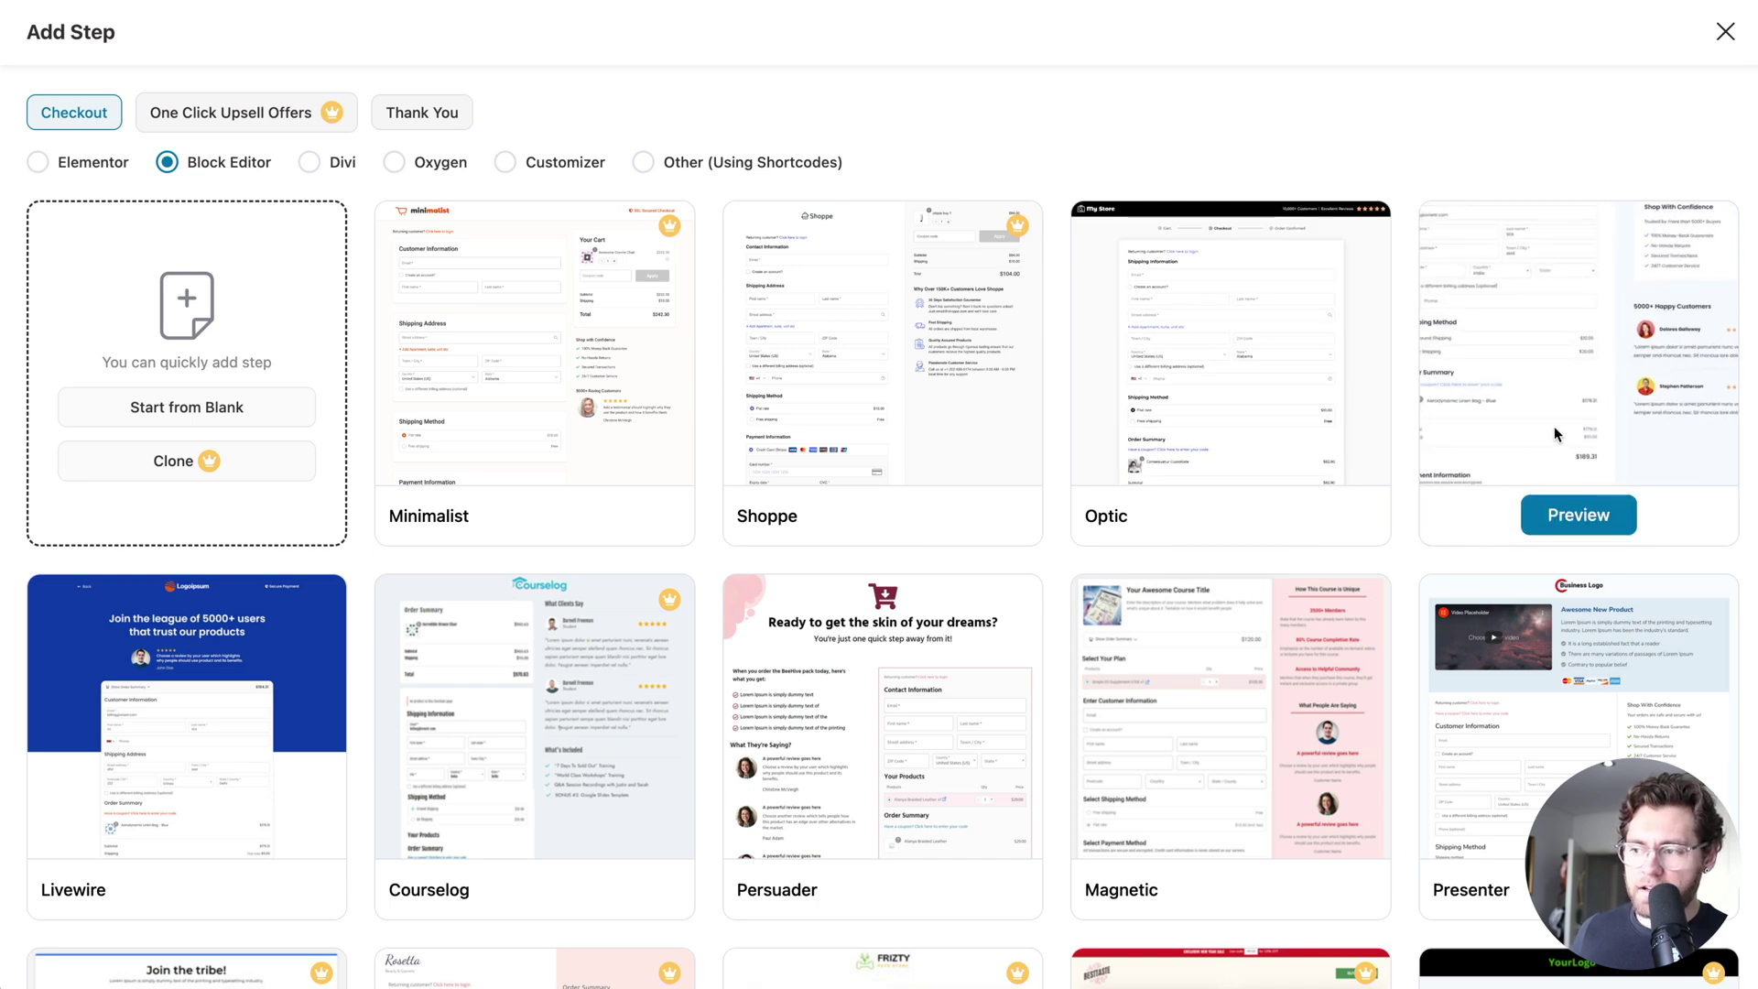
# Preview the Hific template and import it as a checkout step named 'Store Checkout (free)'
pyautogui.click(1567, 515)
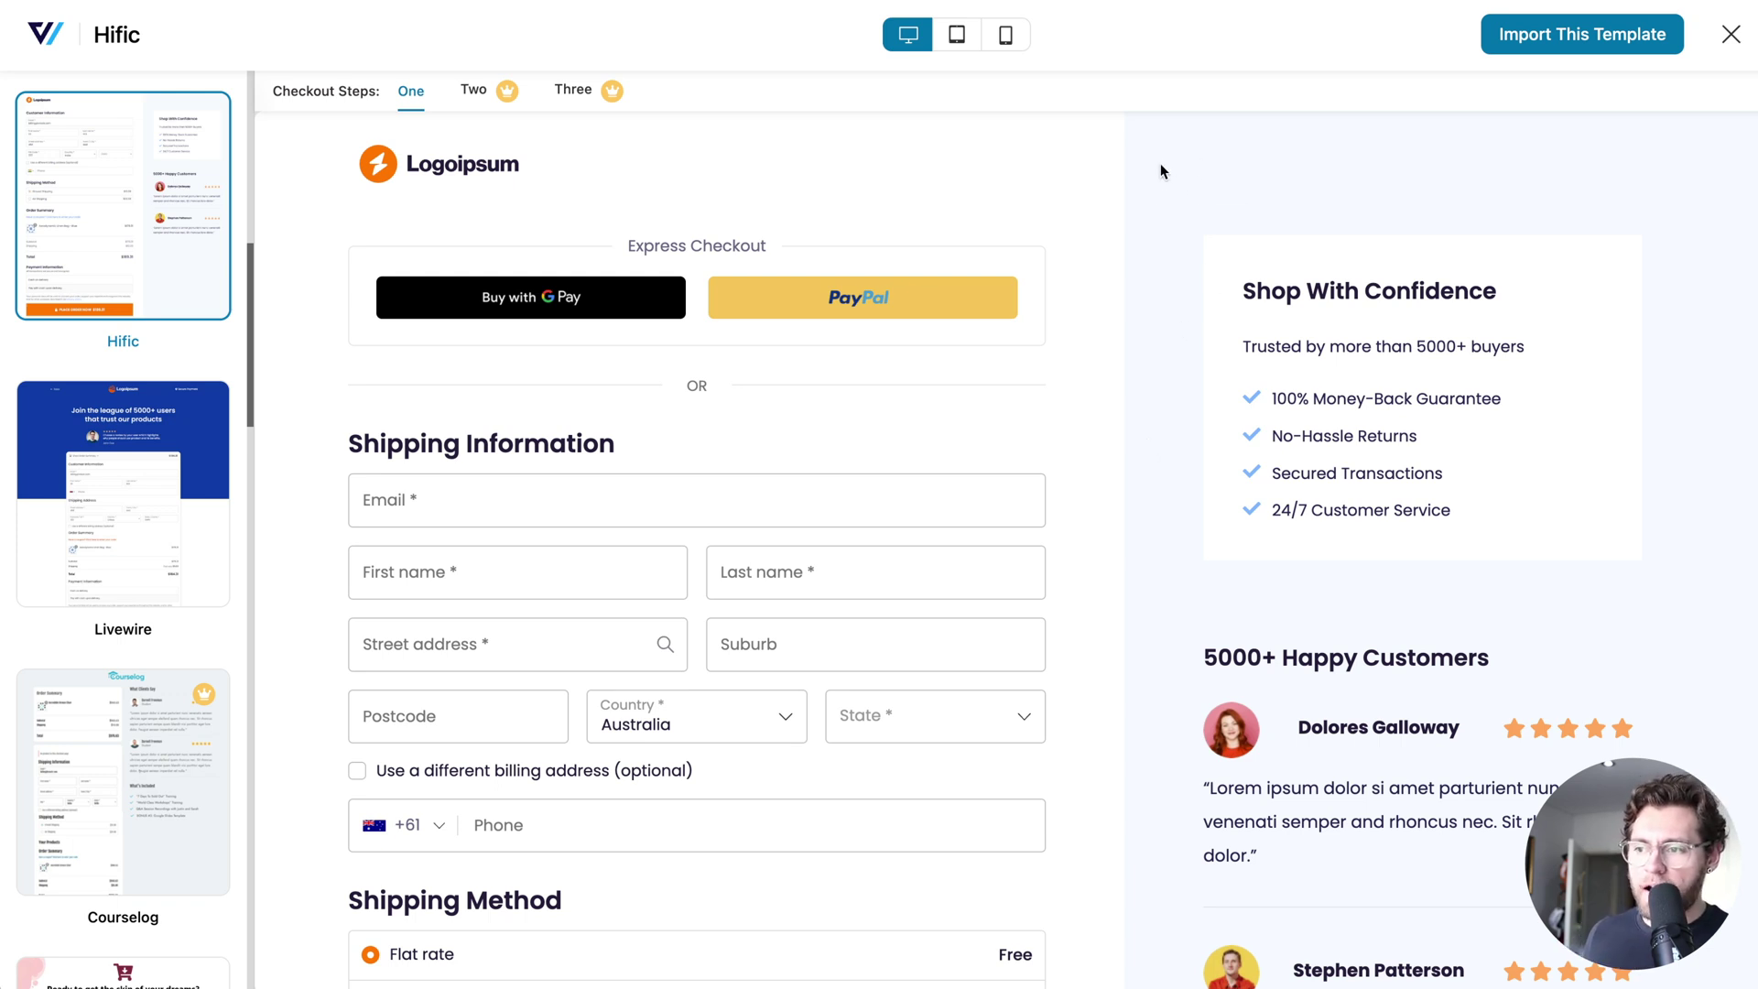
pyautogui.scroll(-5, 1154, 174)
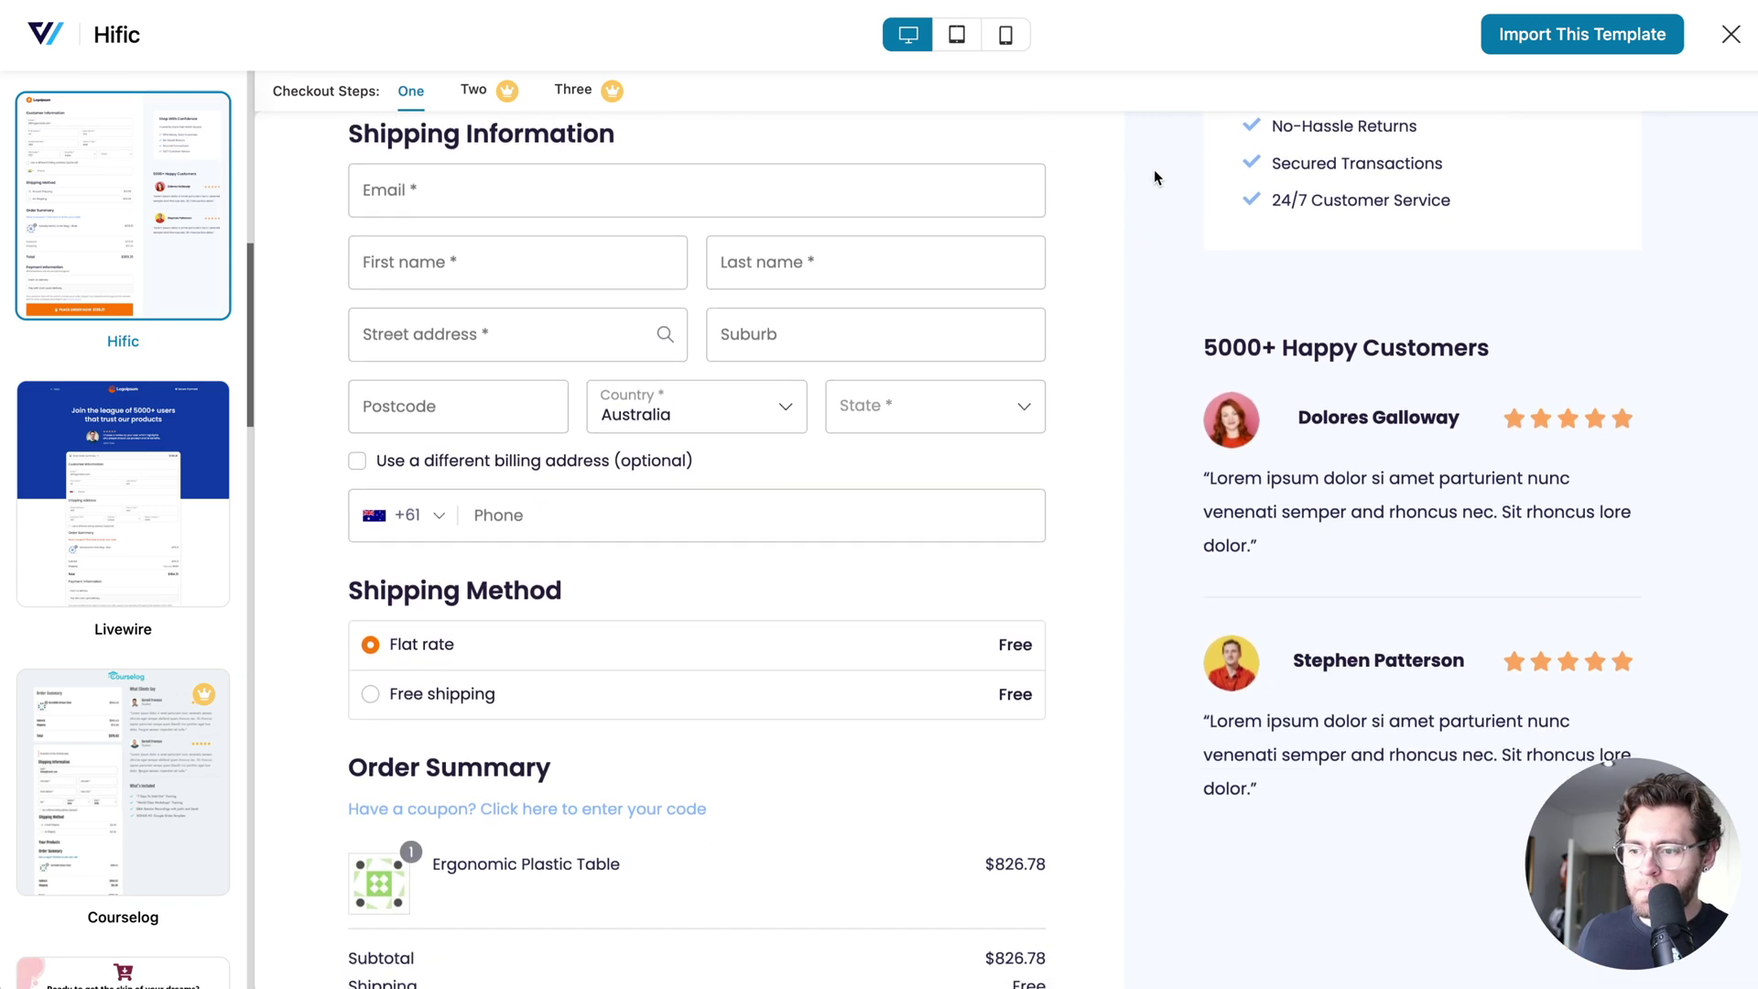
pyautogui.scroll(-10, 1154, 168)
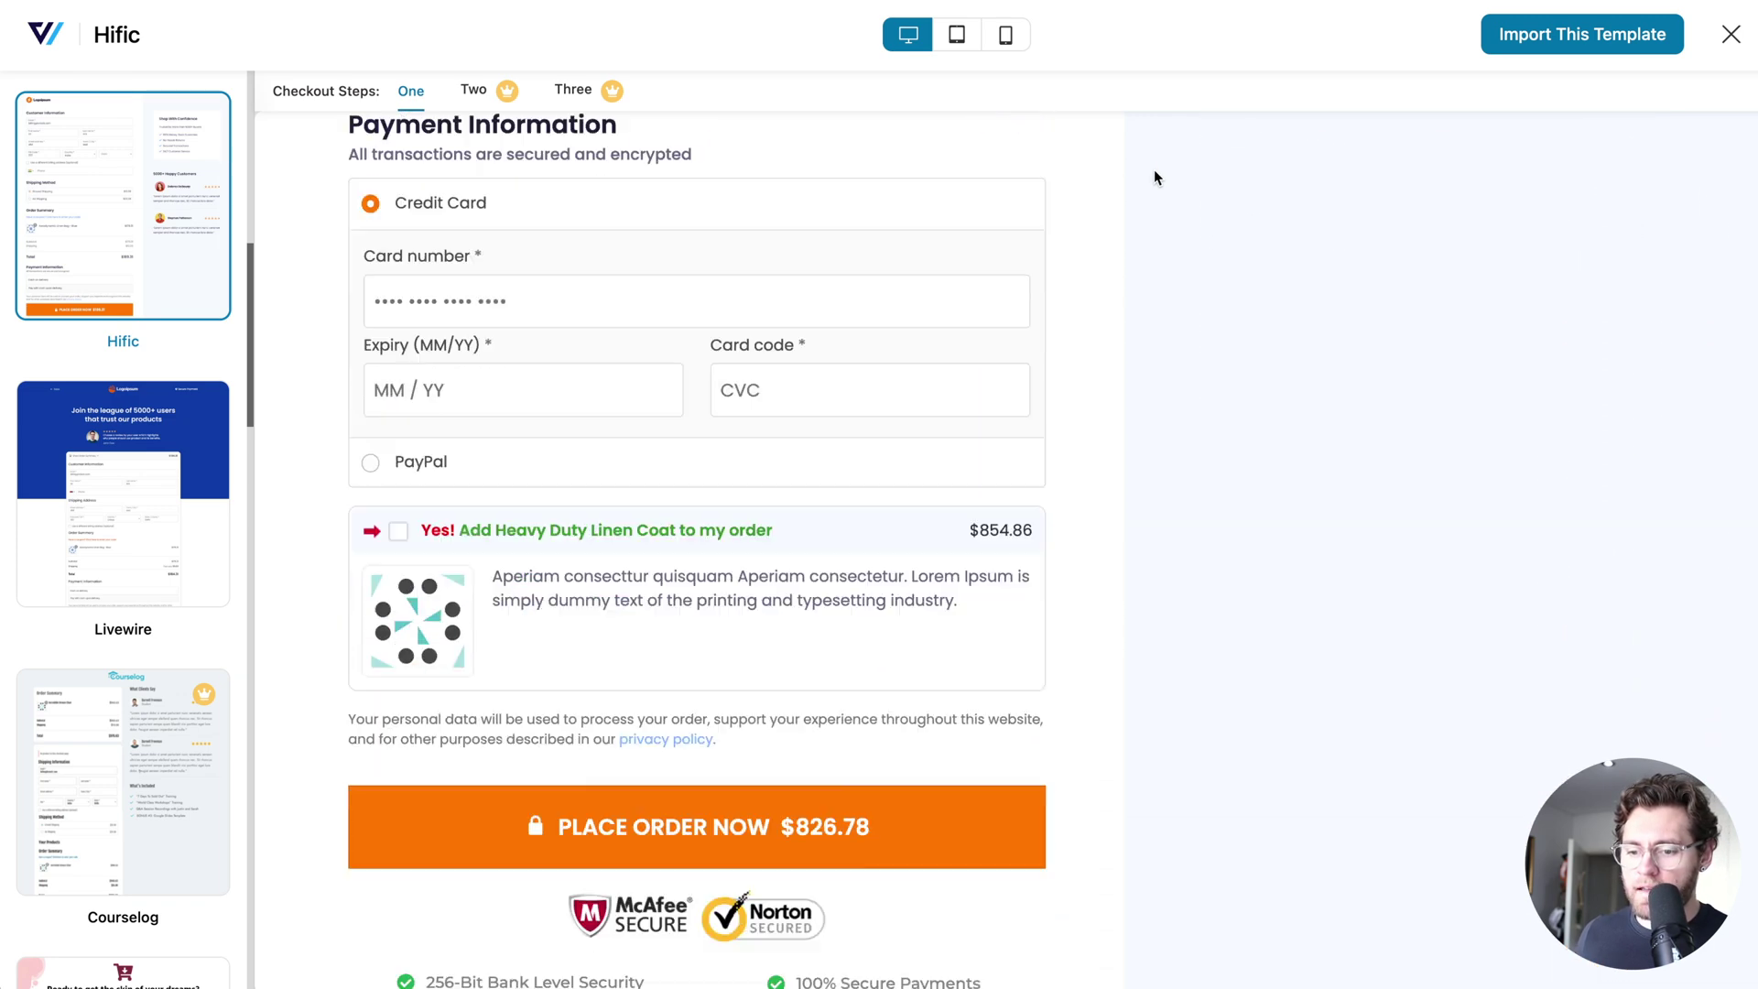
pyautogui.scroll(15, 1153, 168)
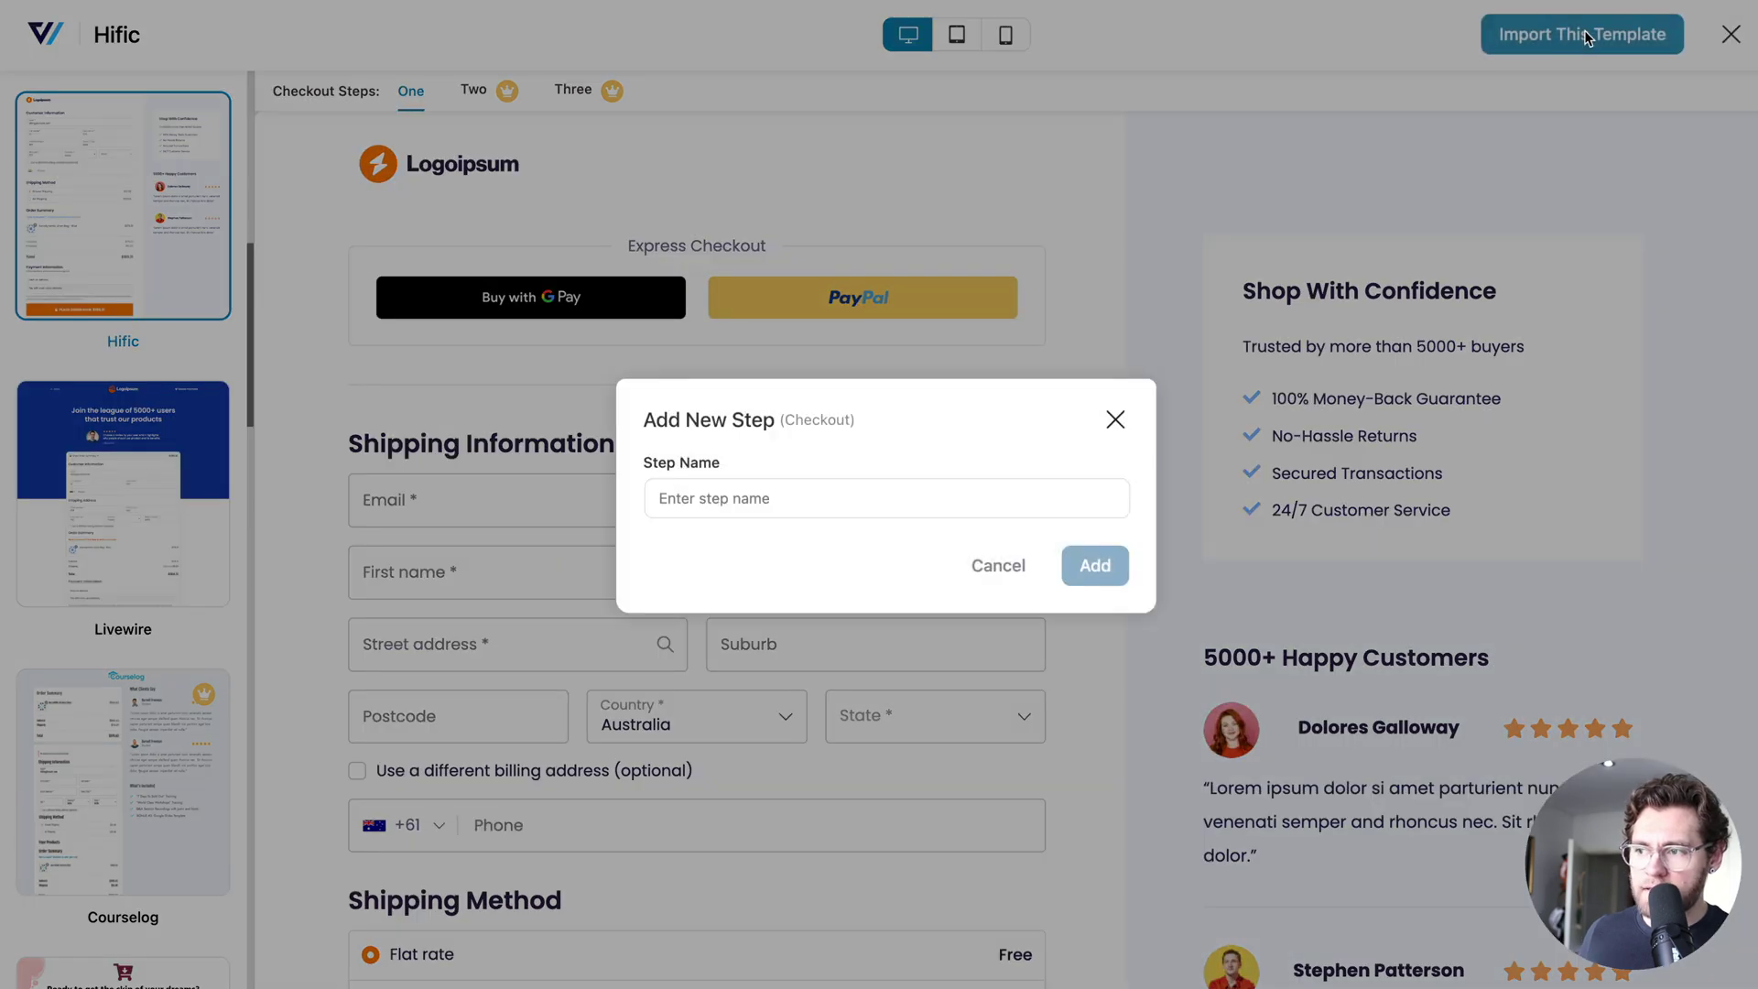
pyautogui.click(1030, 499)
pyautogui.write('Store Checkout (free)')
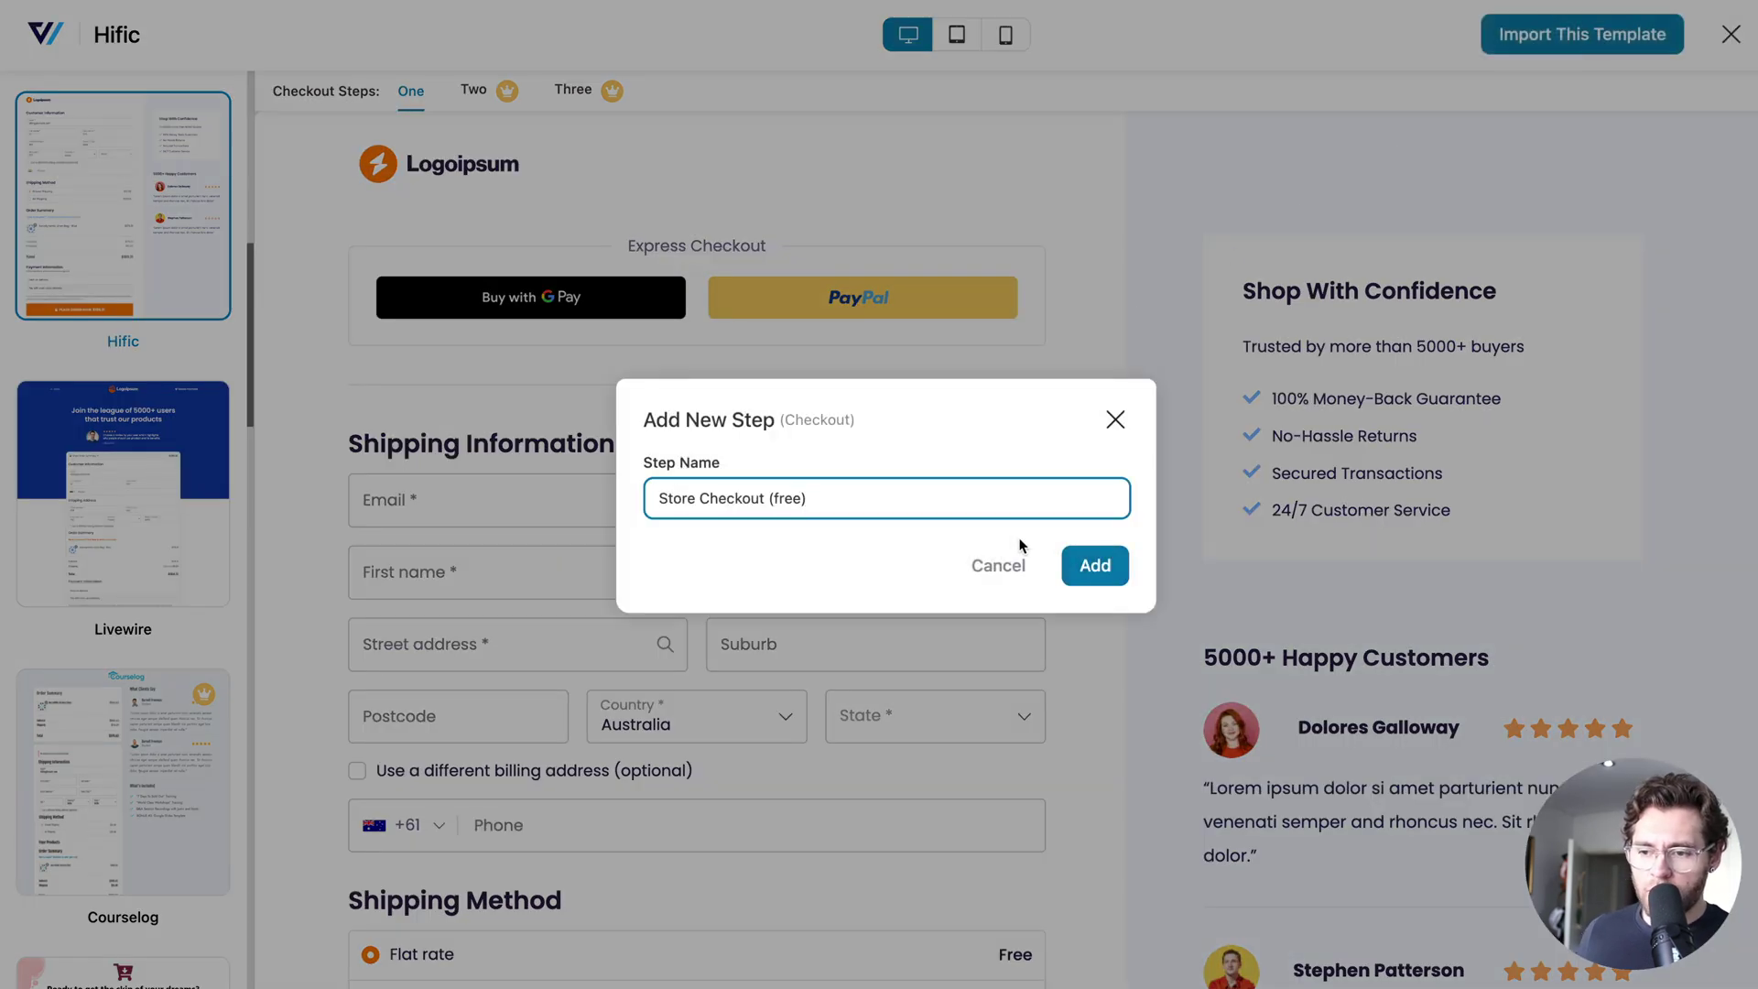
pyautogui.click(1083, 566)
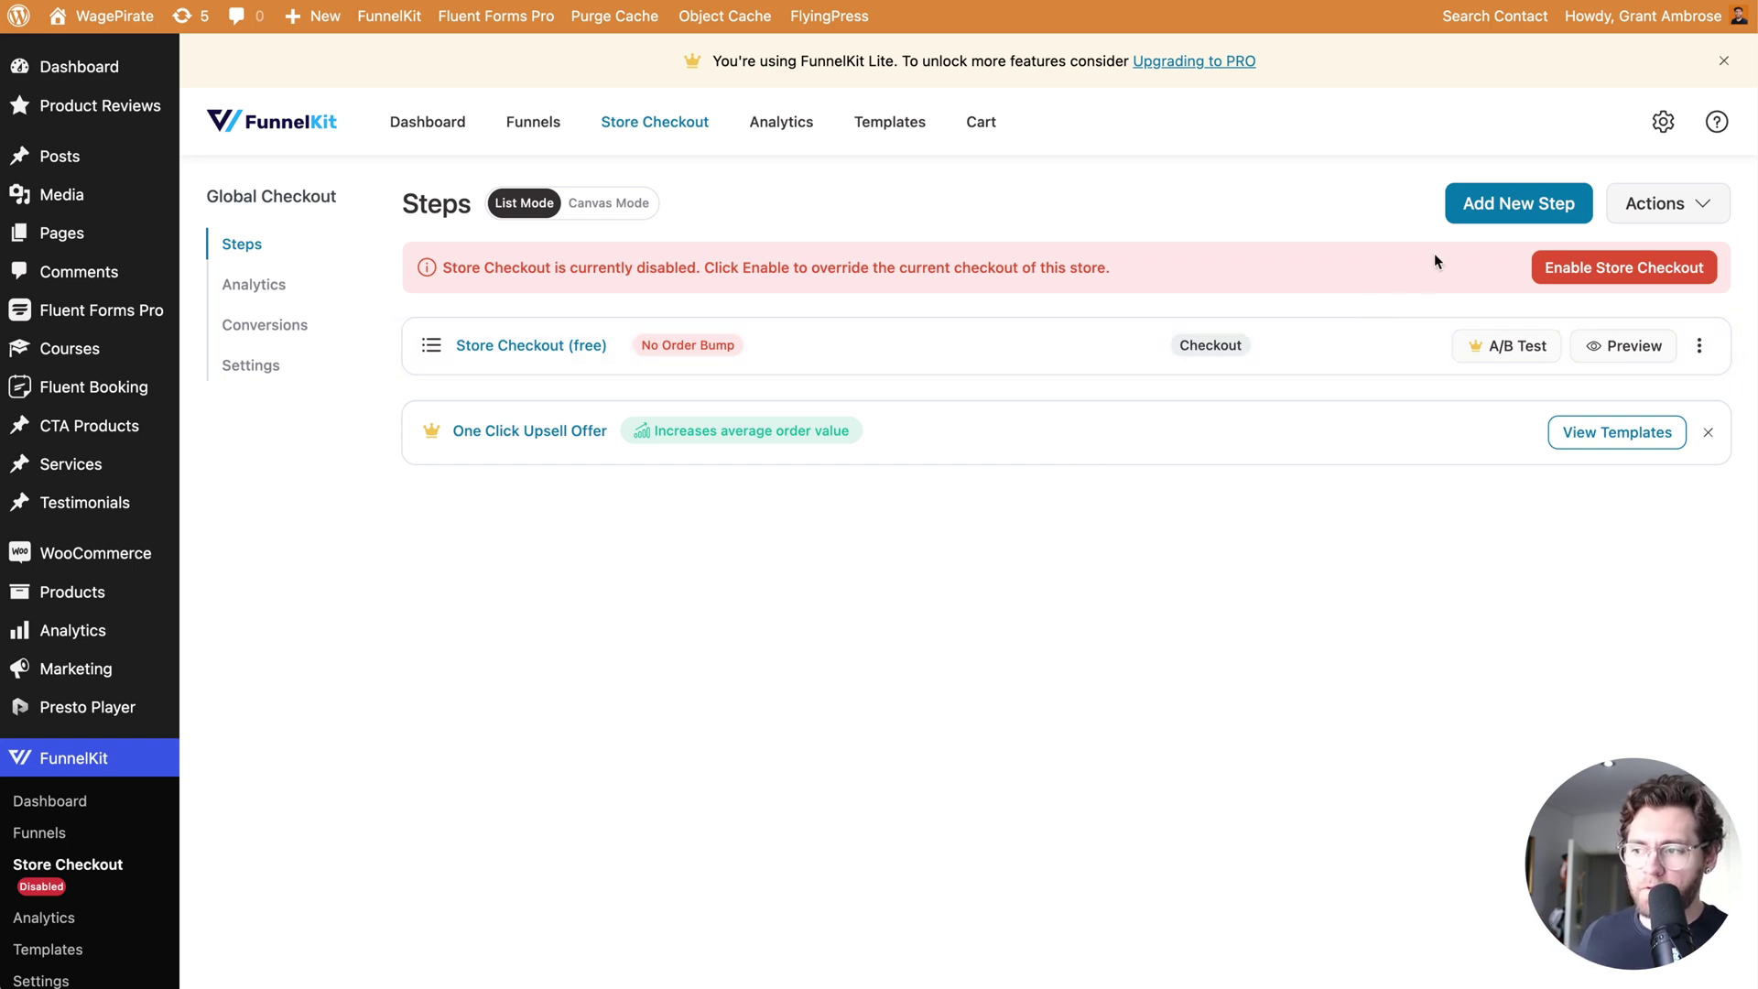
# Import the Hific thank-you template as 'Thank You (free)' and enable the store checkout
pyautogui.click(1519, 204)
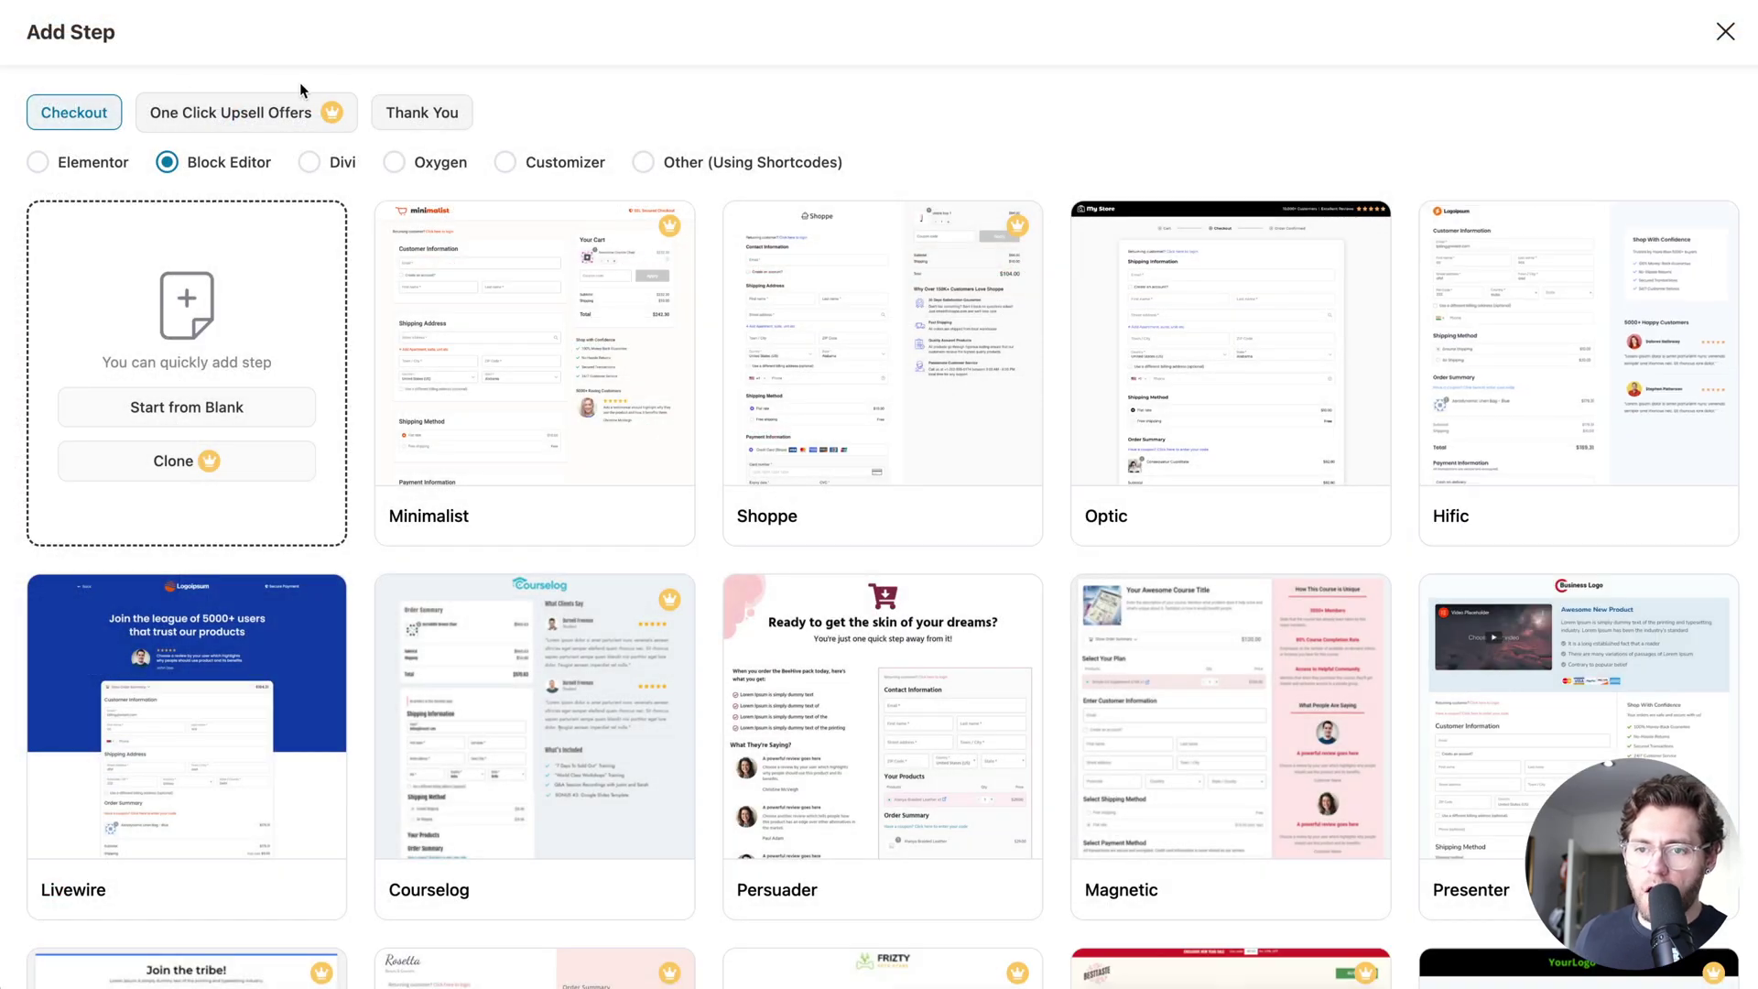
pyautogui.click(437, 116)
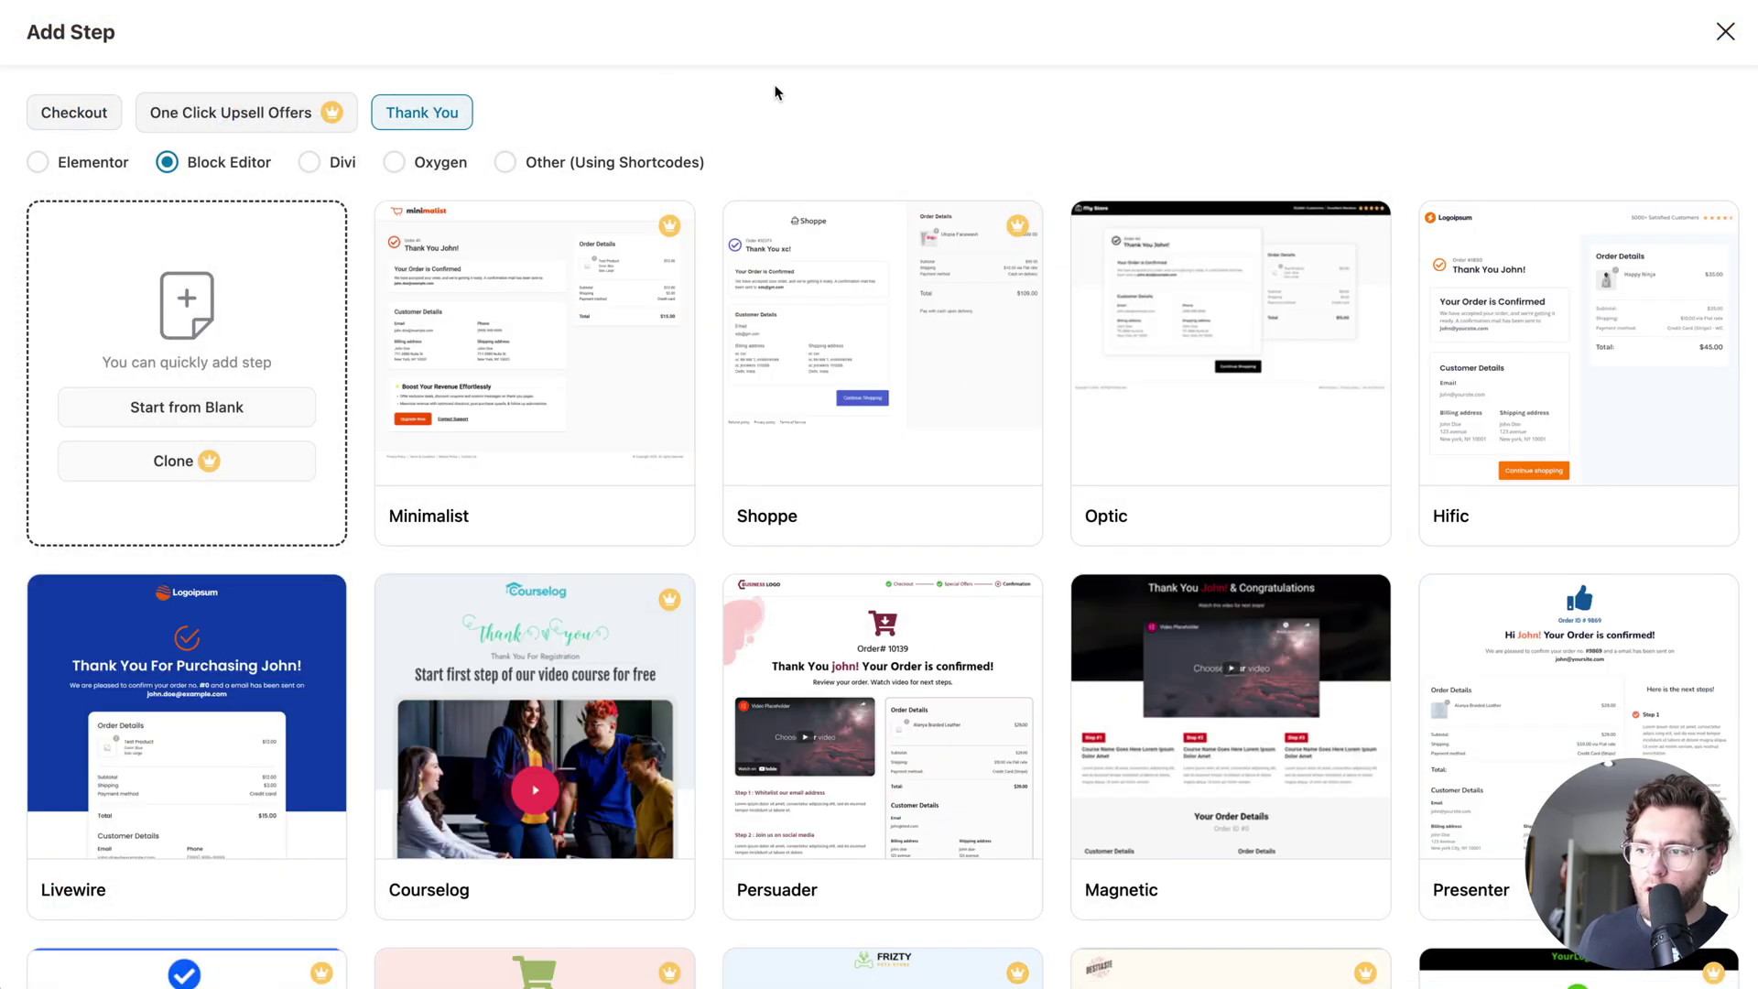
pyautogui.moveTo(1527, 344)
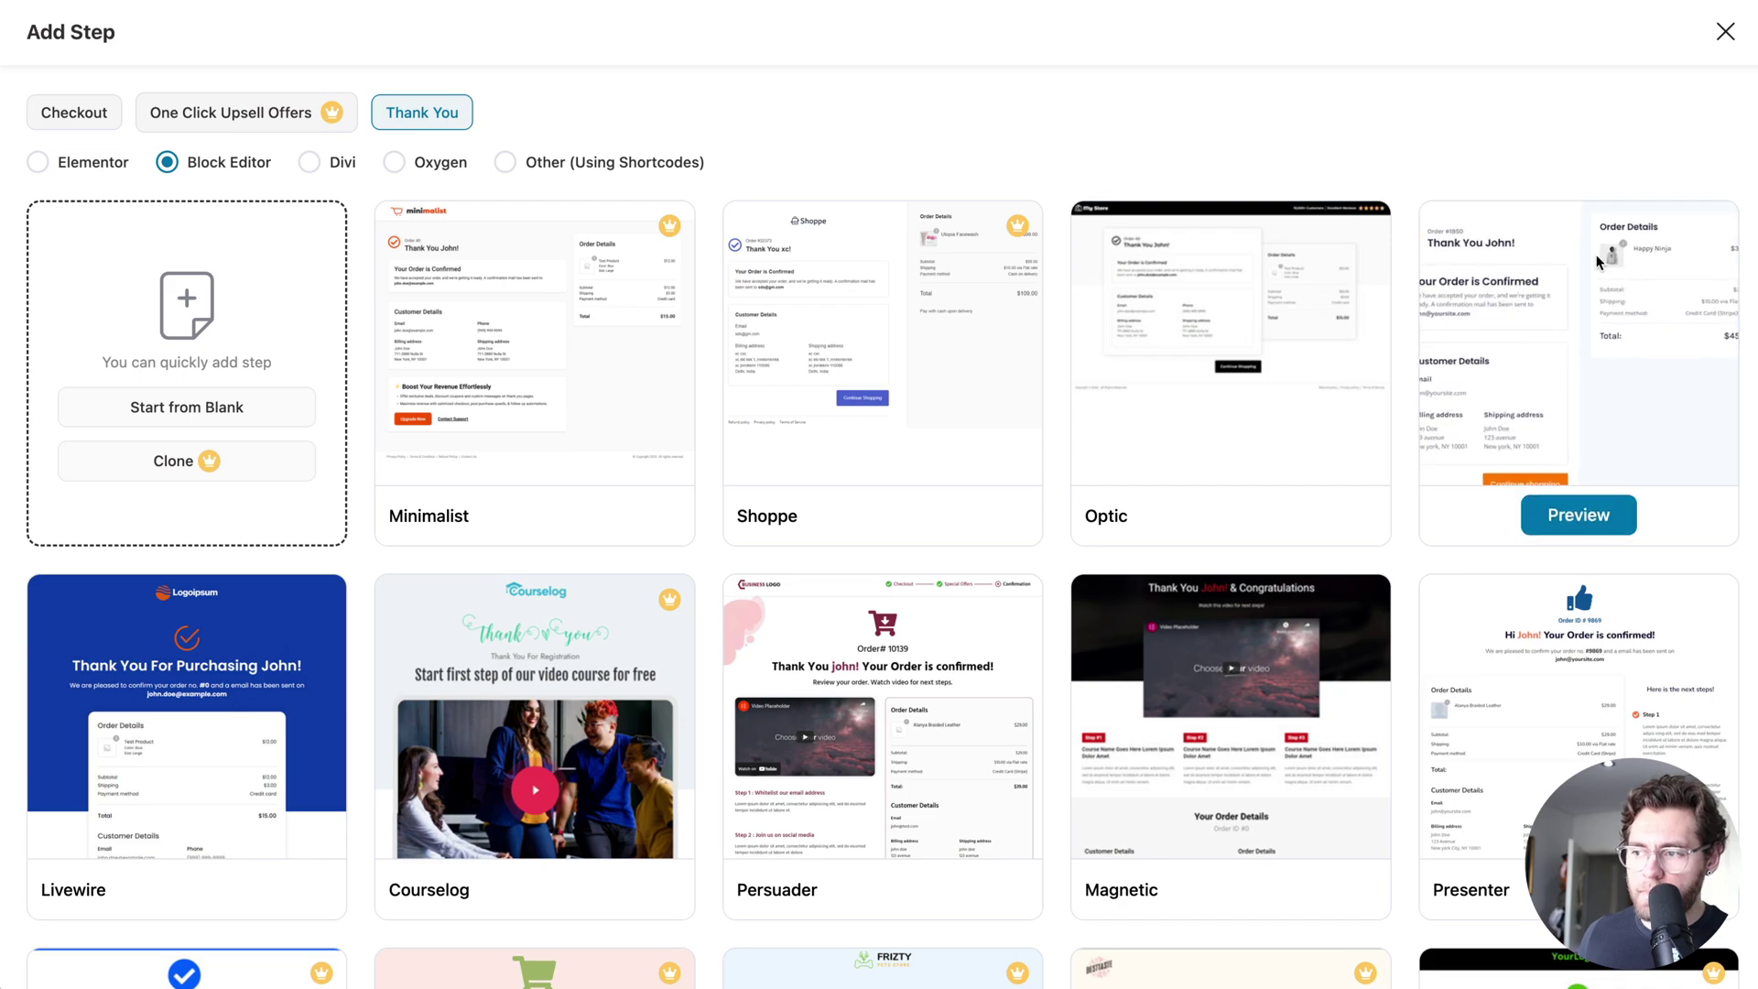
pyautogui.click(1569, 516)
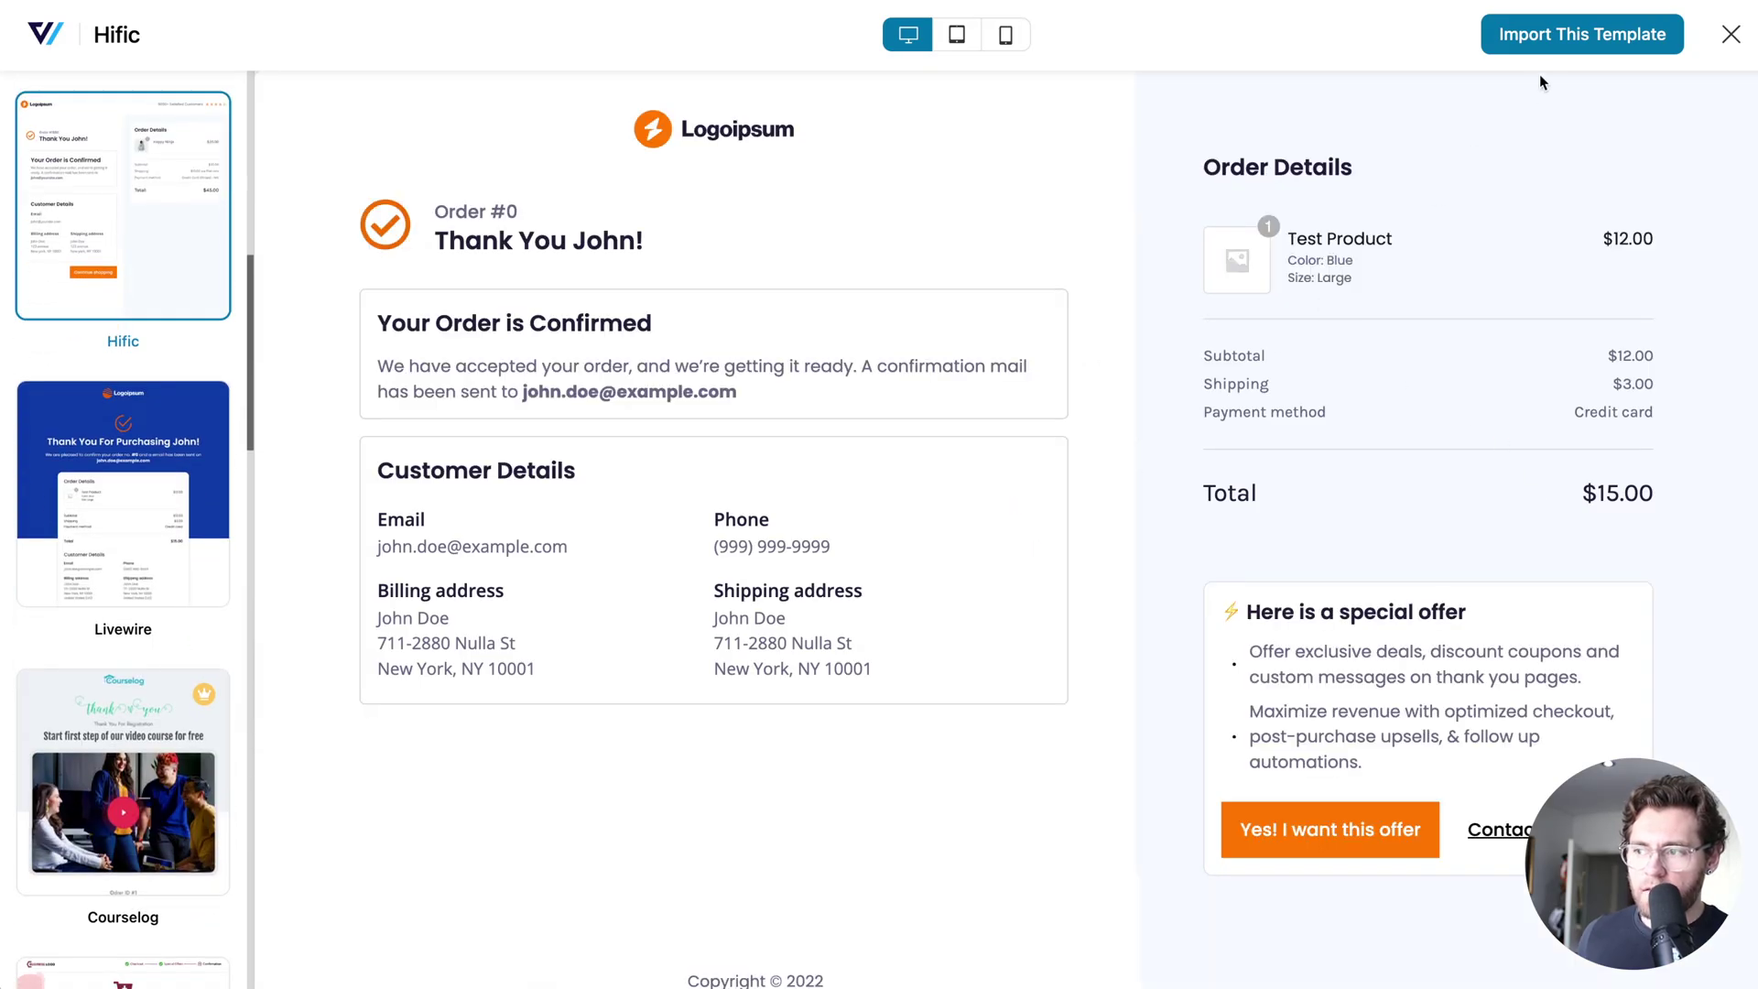
pyautogui.click(1572, 42)
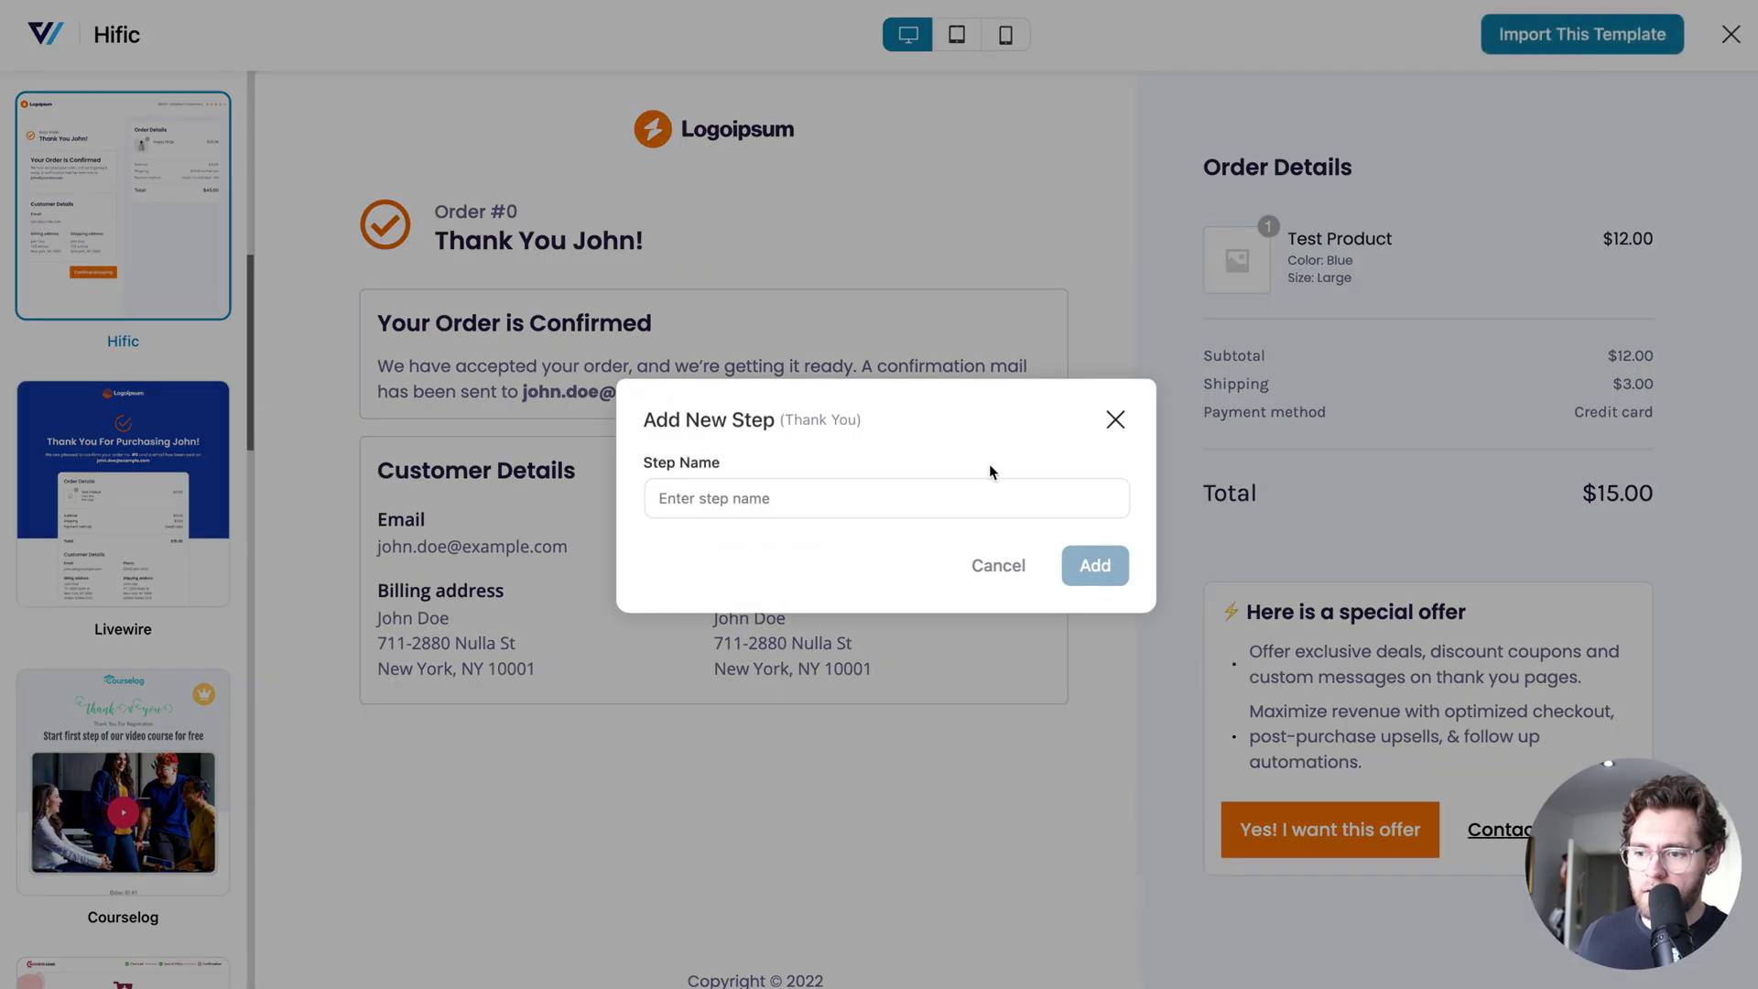
pyautogui.click(983, 494)
pyautogui.write('Thank You (free)')
pyautogui.click(1089, 567)
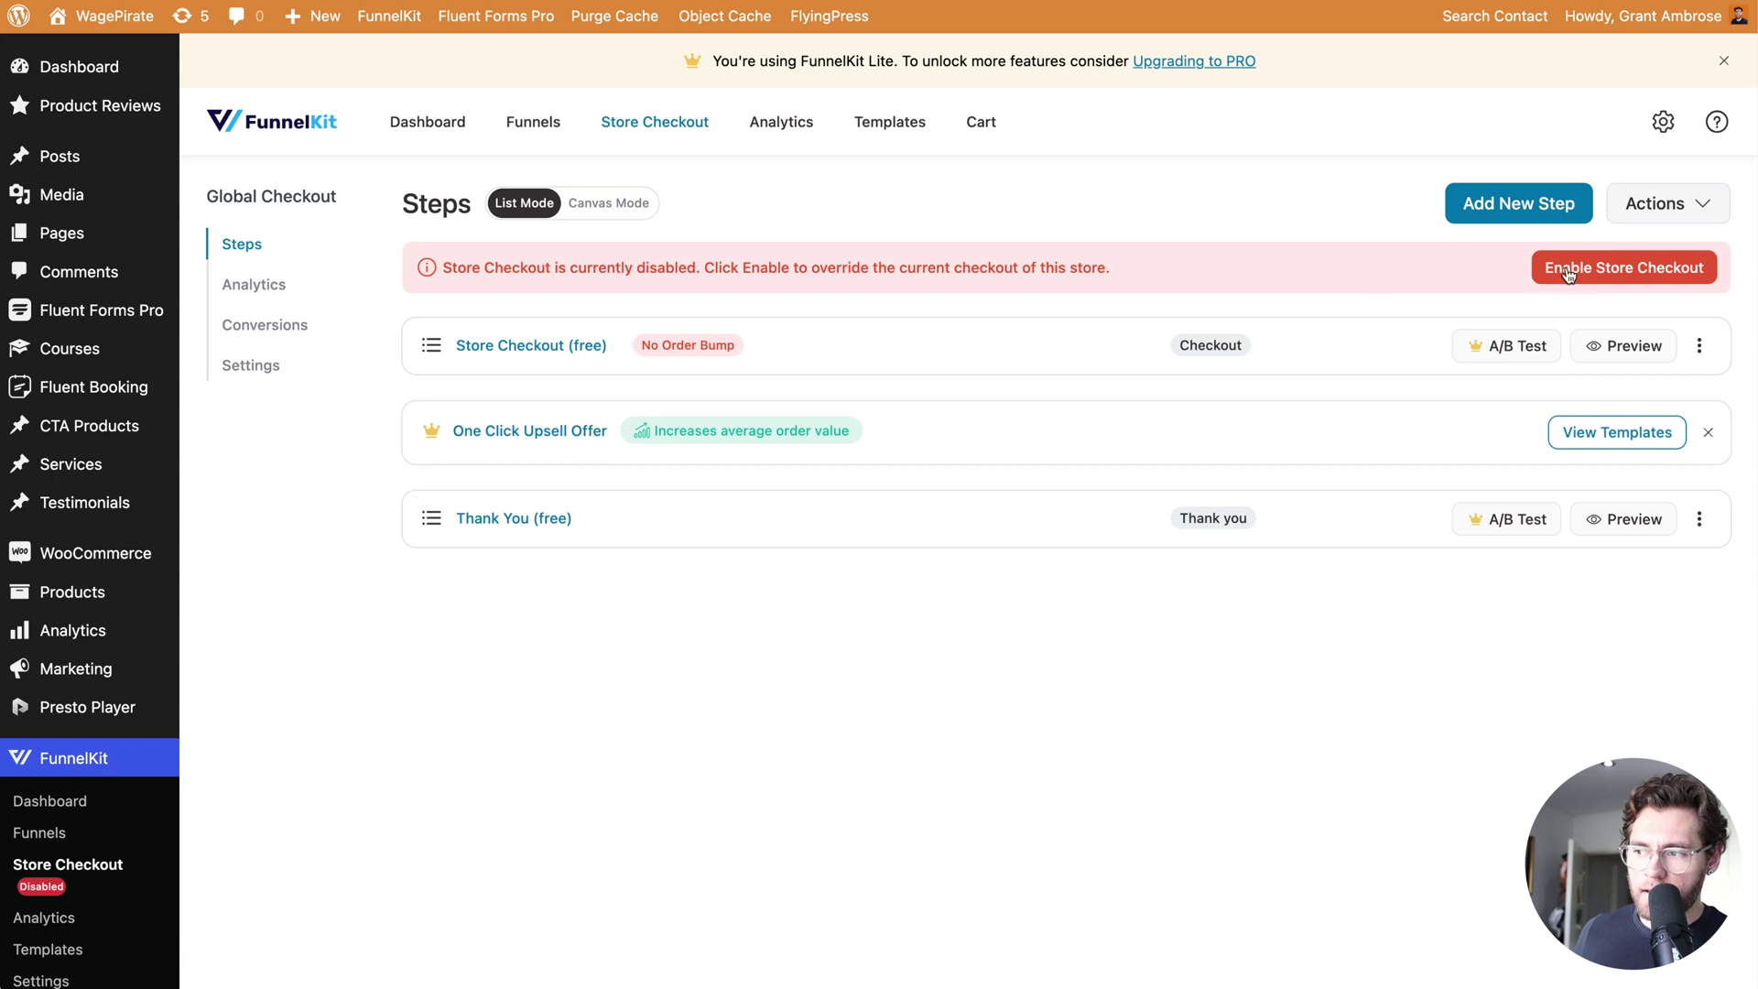
pyautogui.click(1589, 269)
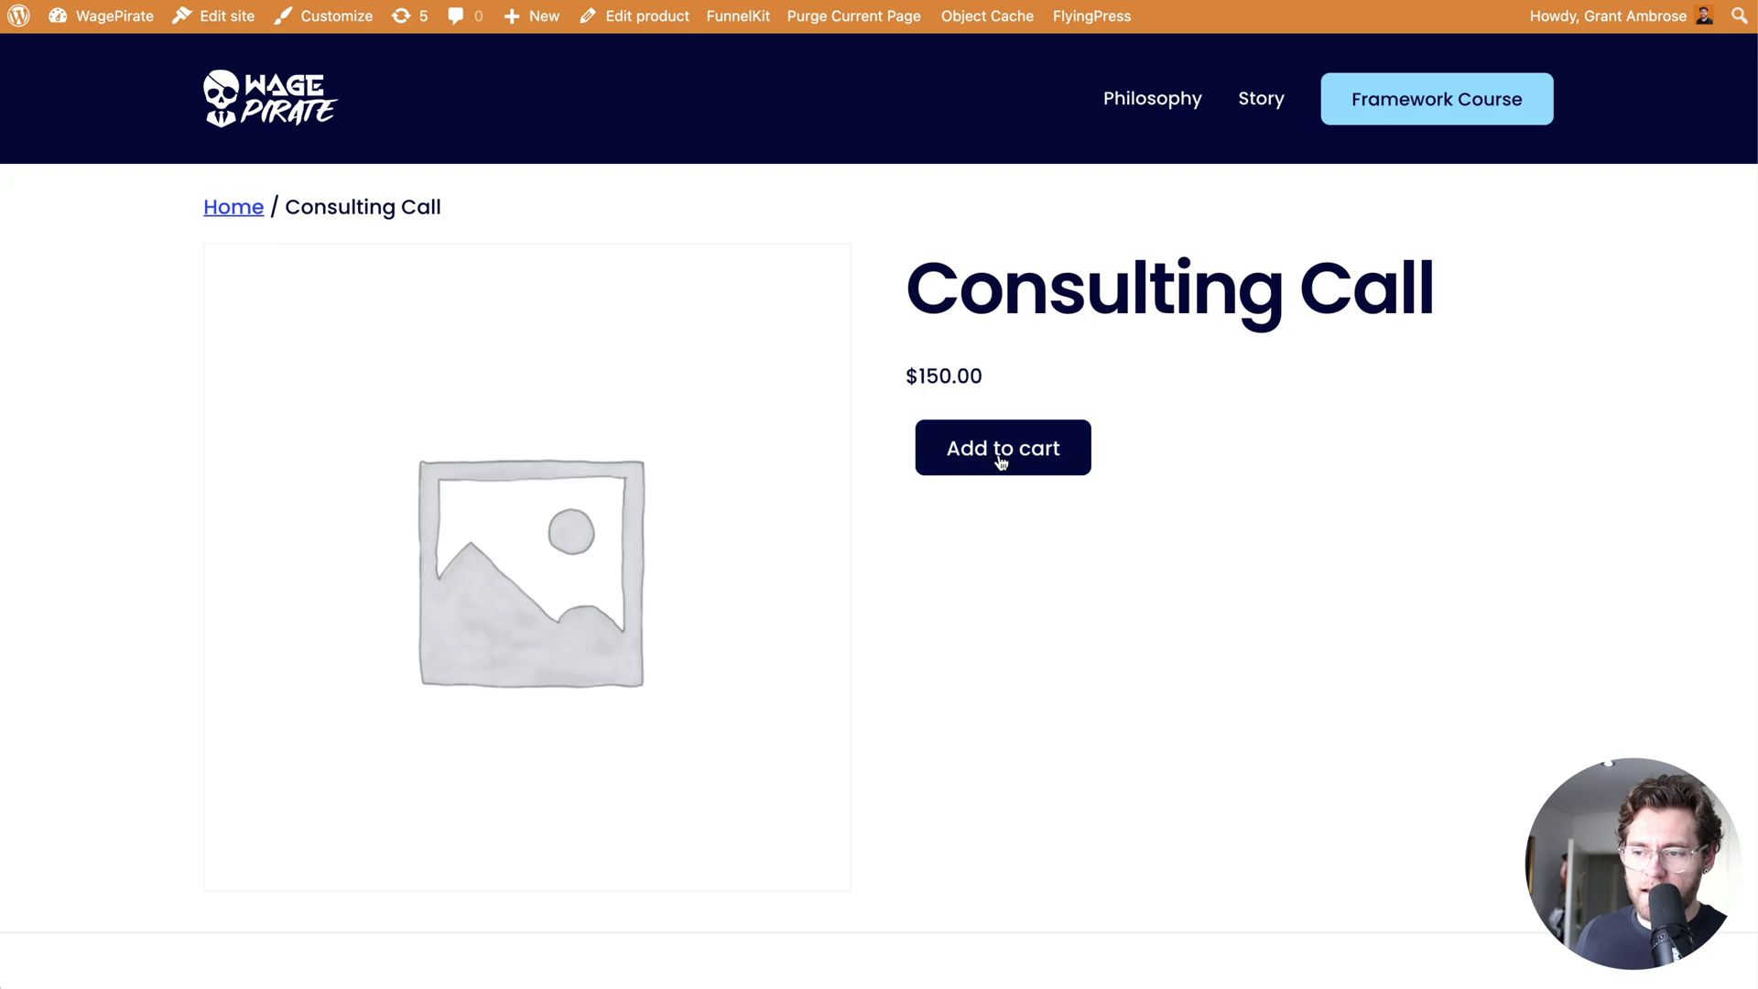
# Buy the Consulting Call for $165.00 using Test Gateway By FunnelKit
pyautogui.click(1001, 455)
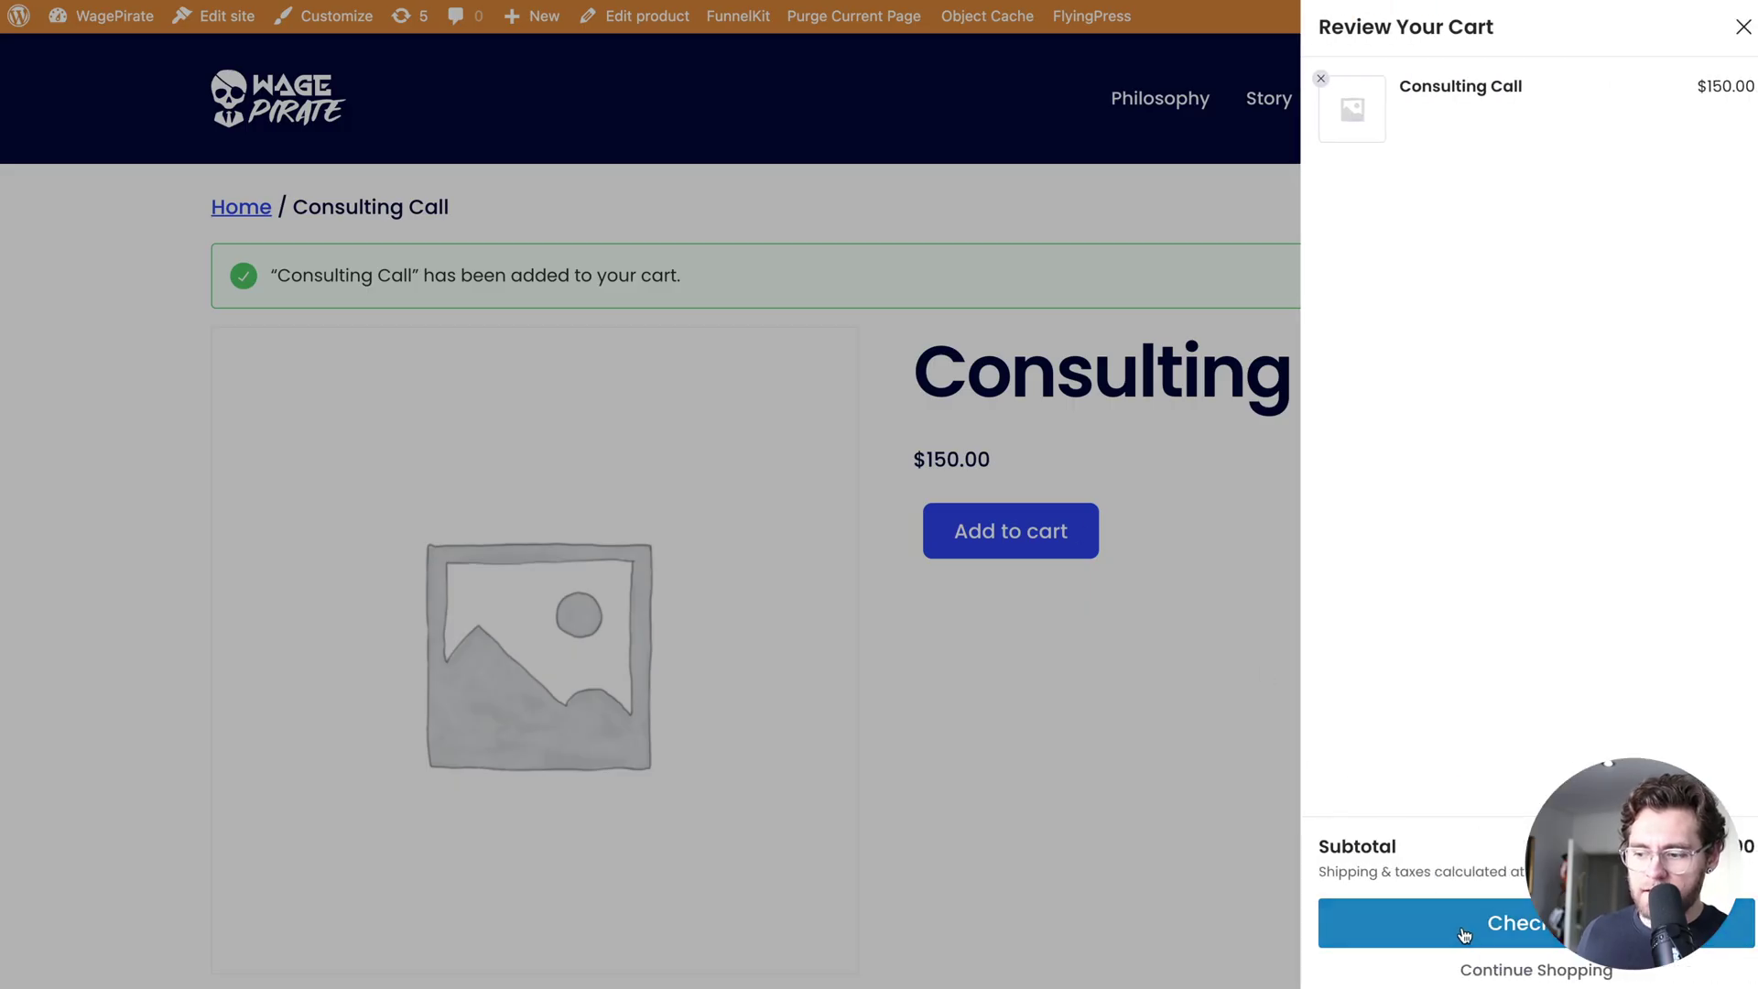
pyautogui.click(1465, 935)
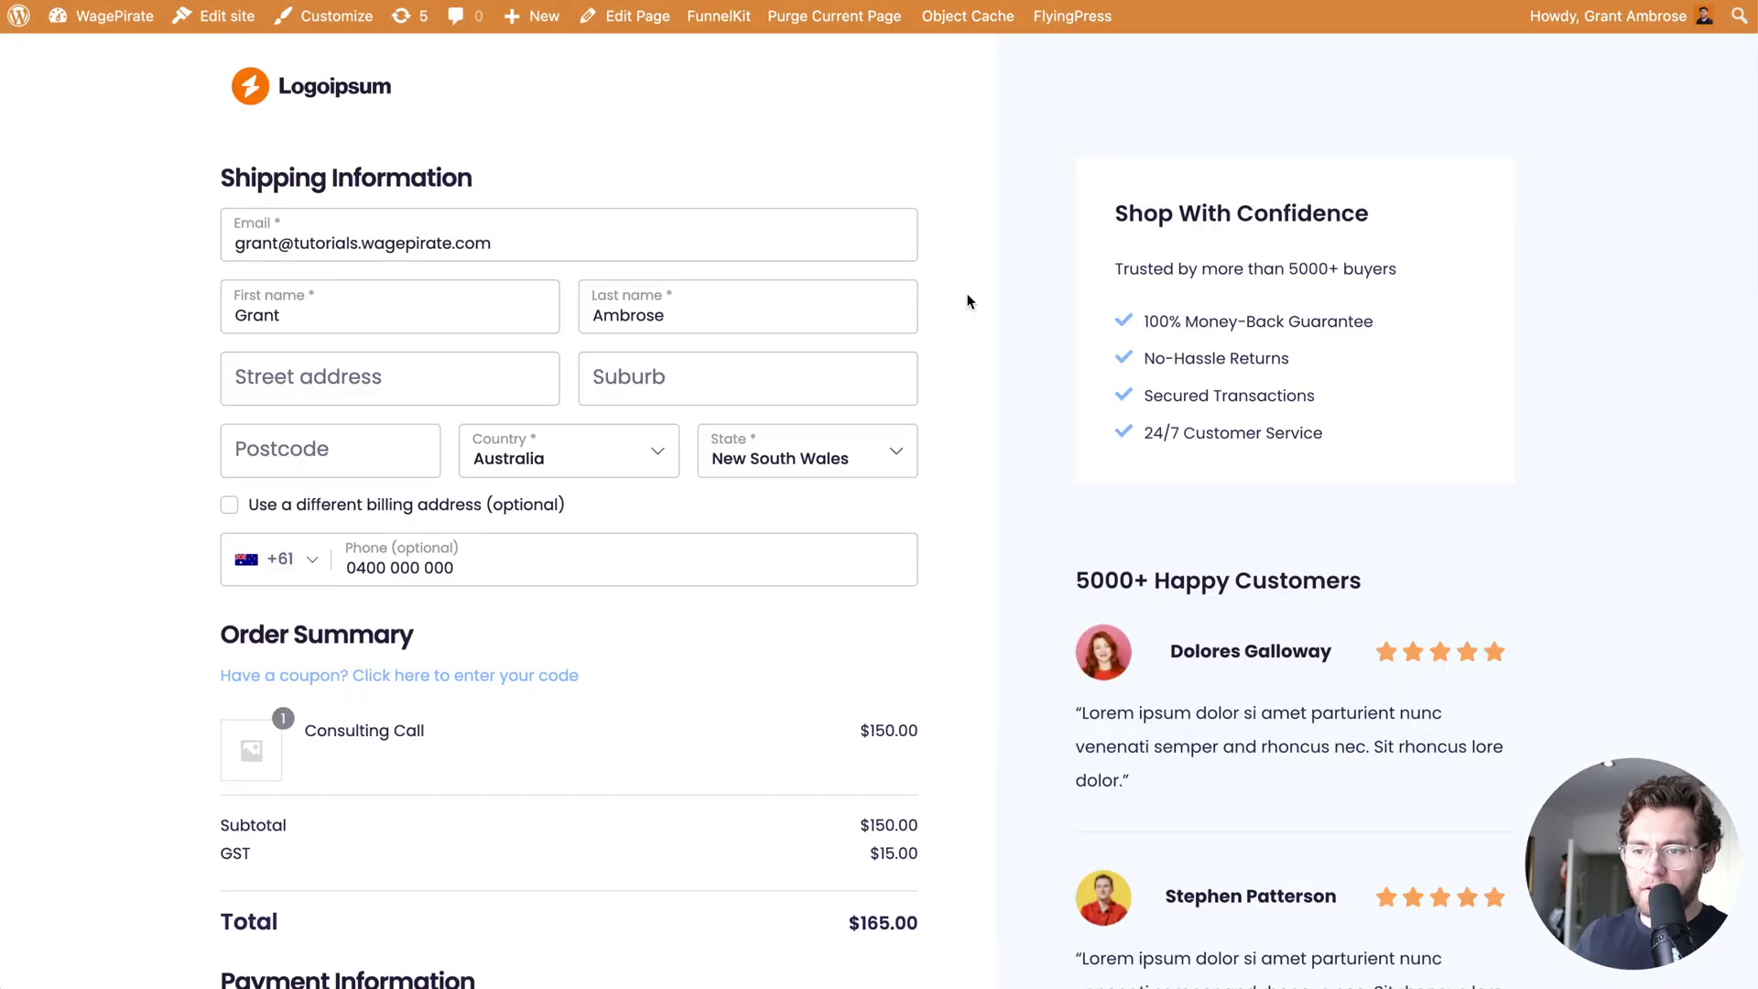
pyautogui.scroll(-6, 968, 301)
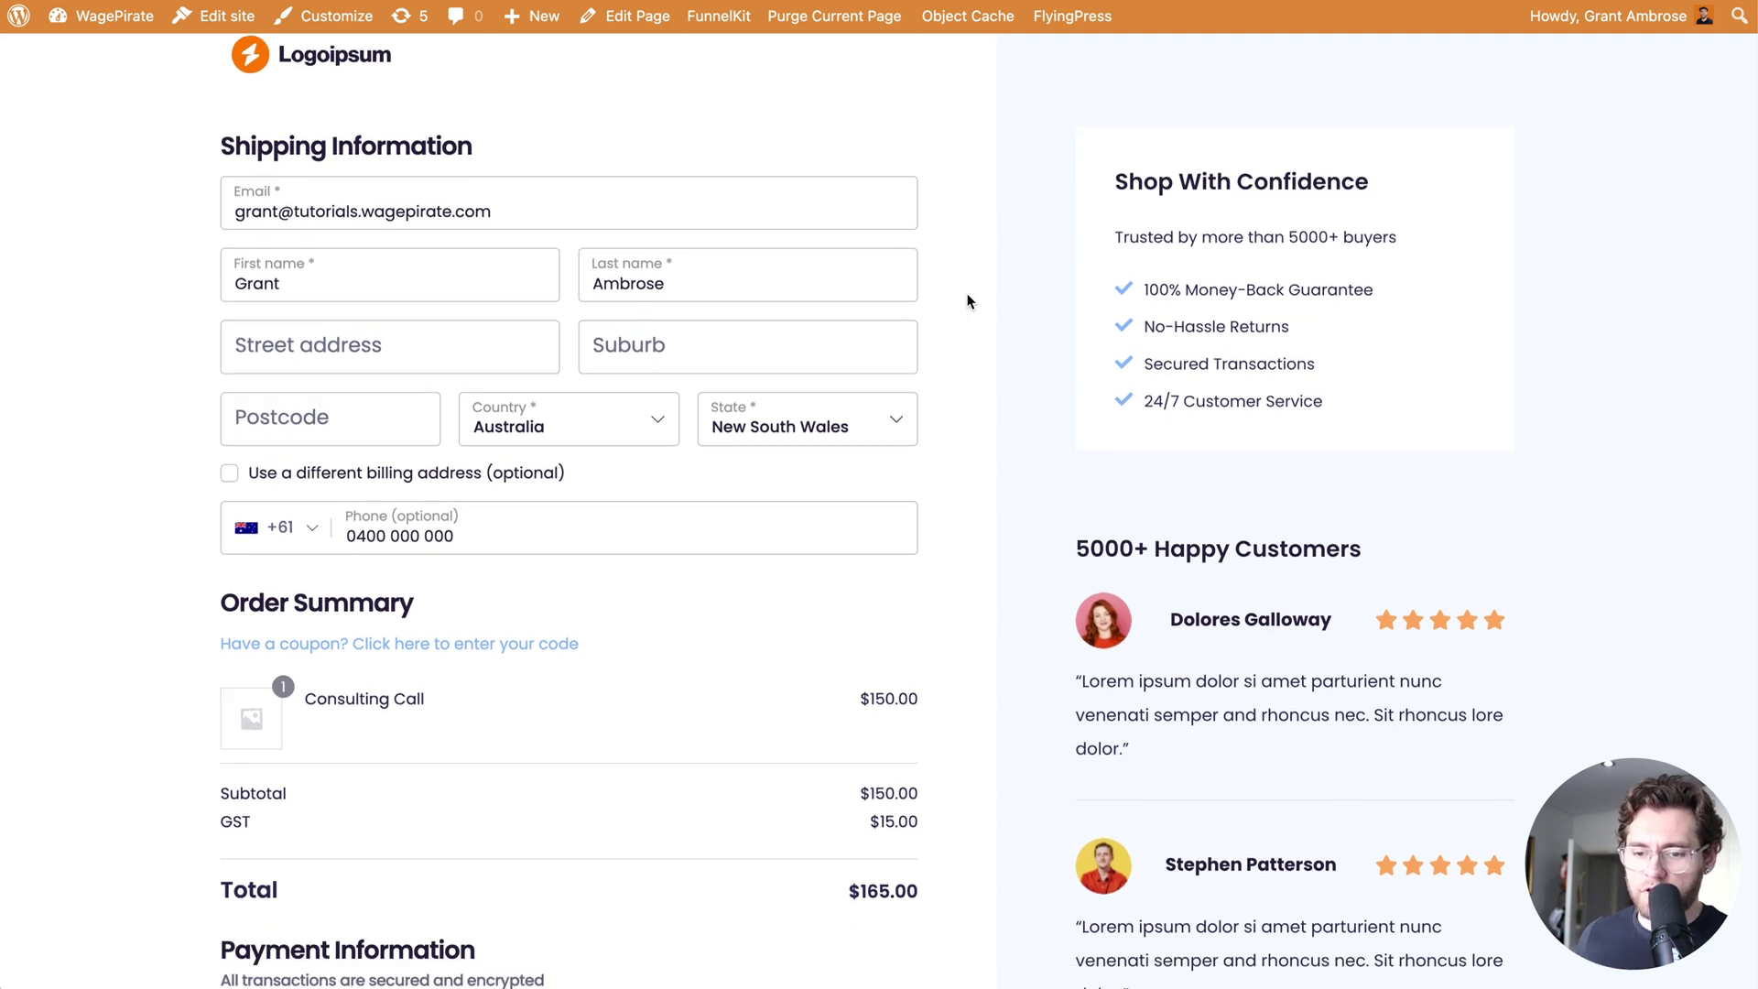
pyautogui.scroll(-1, 968, 301)
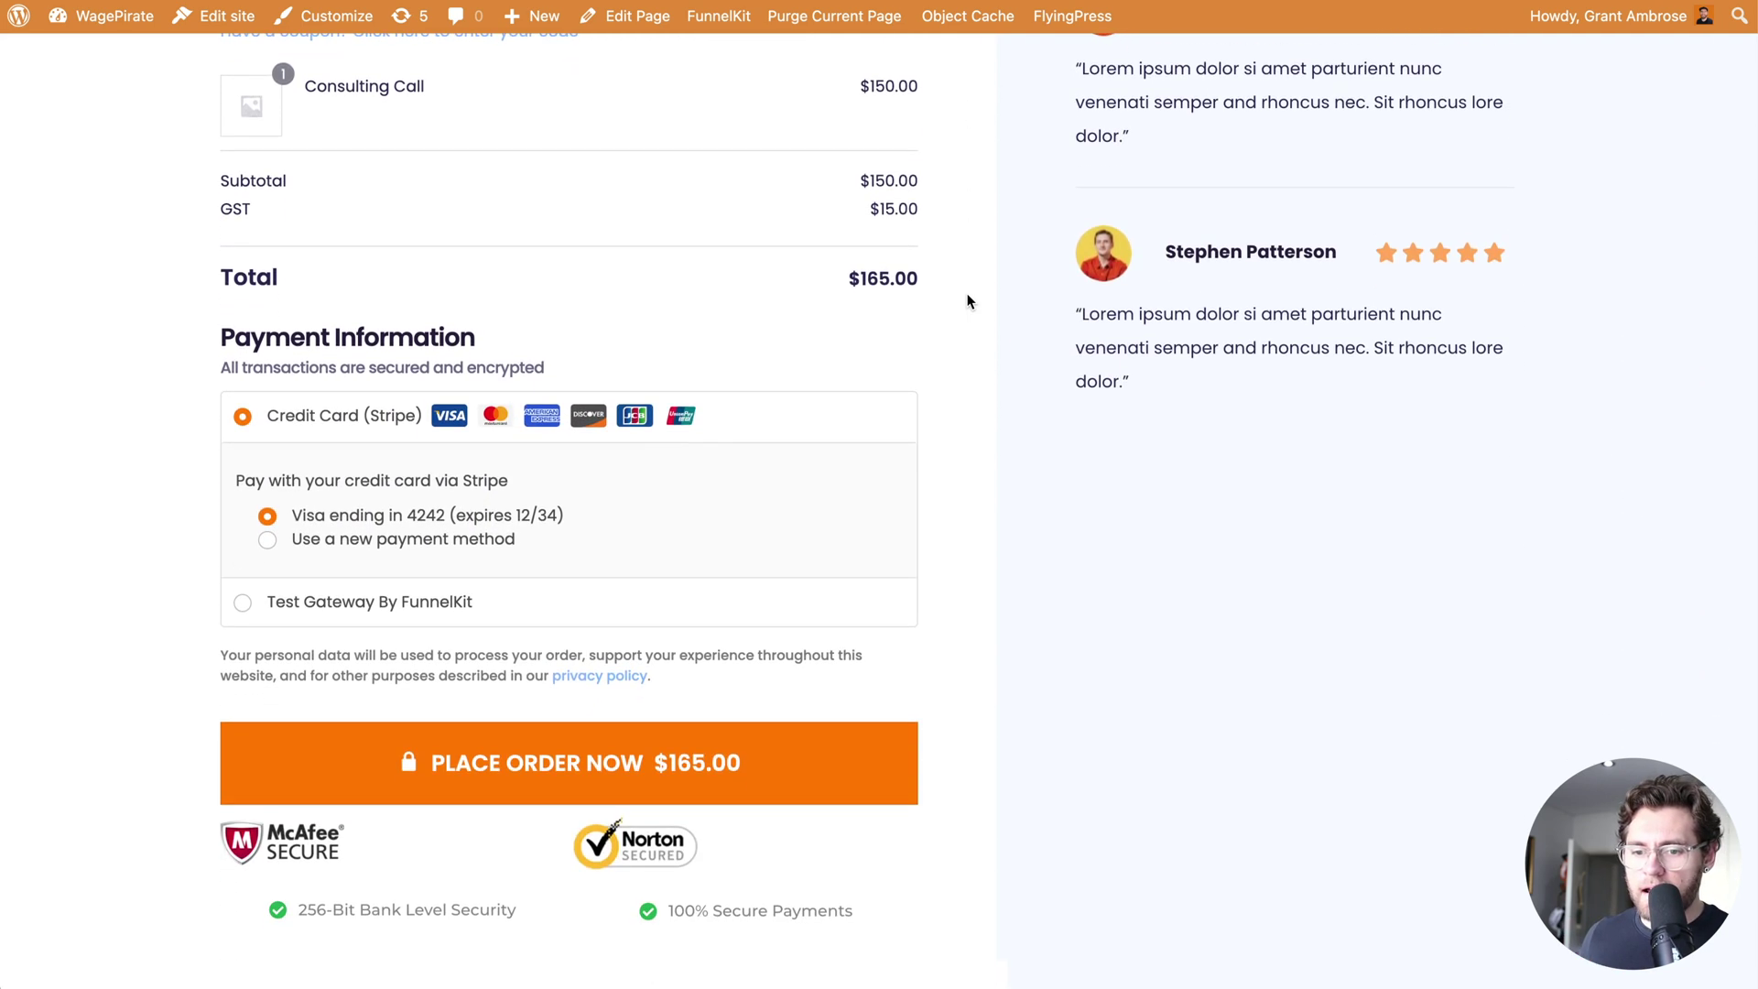
pyautogui.click(430, 605)
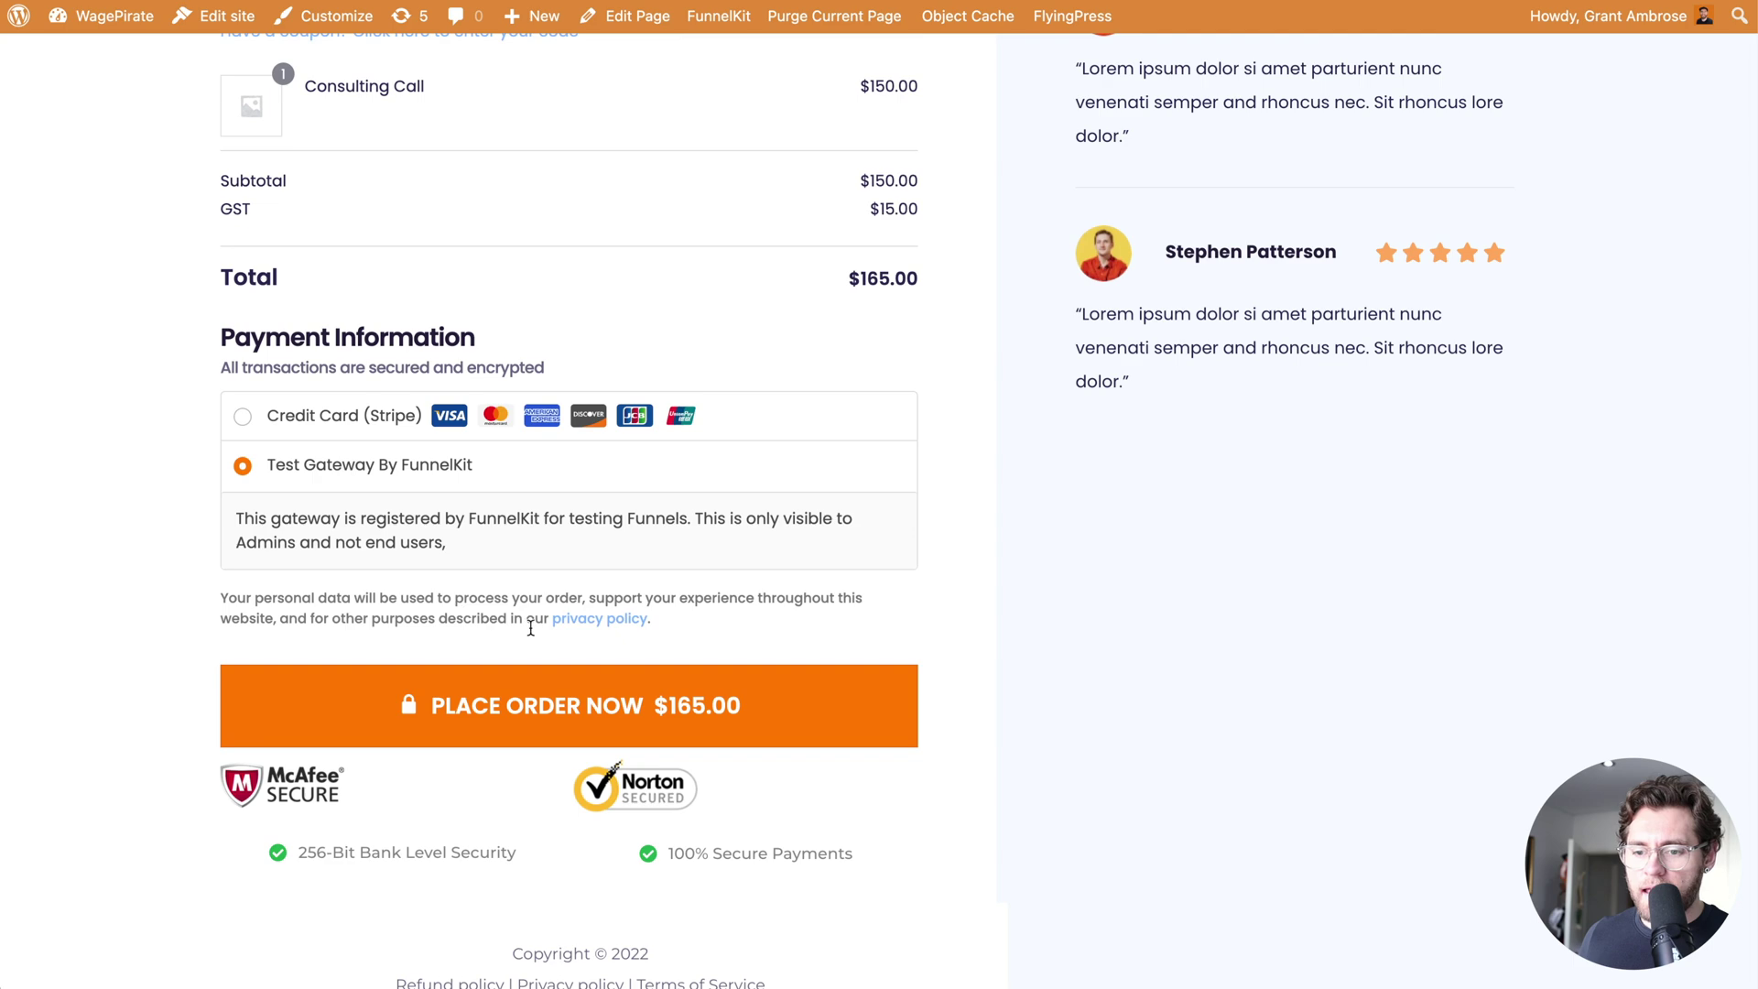
pyautogui.click(579, 678)
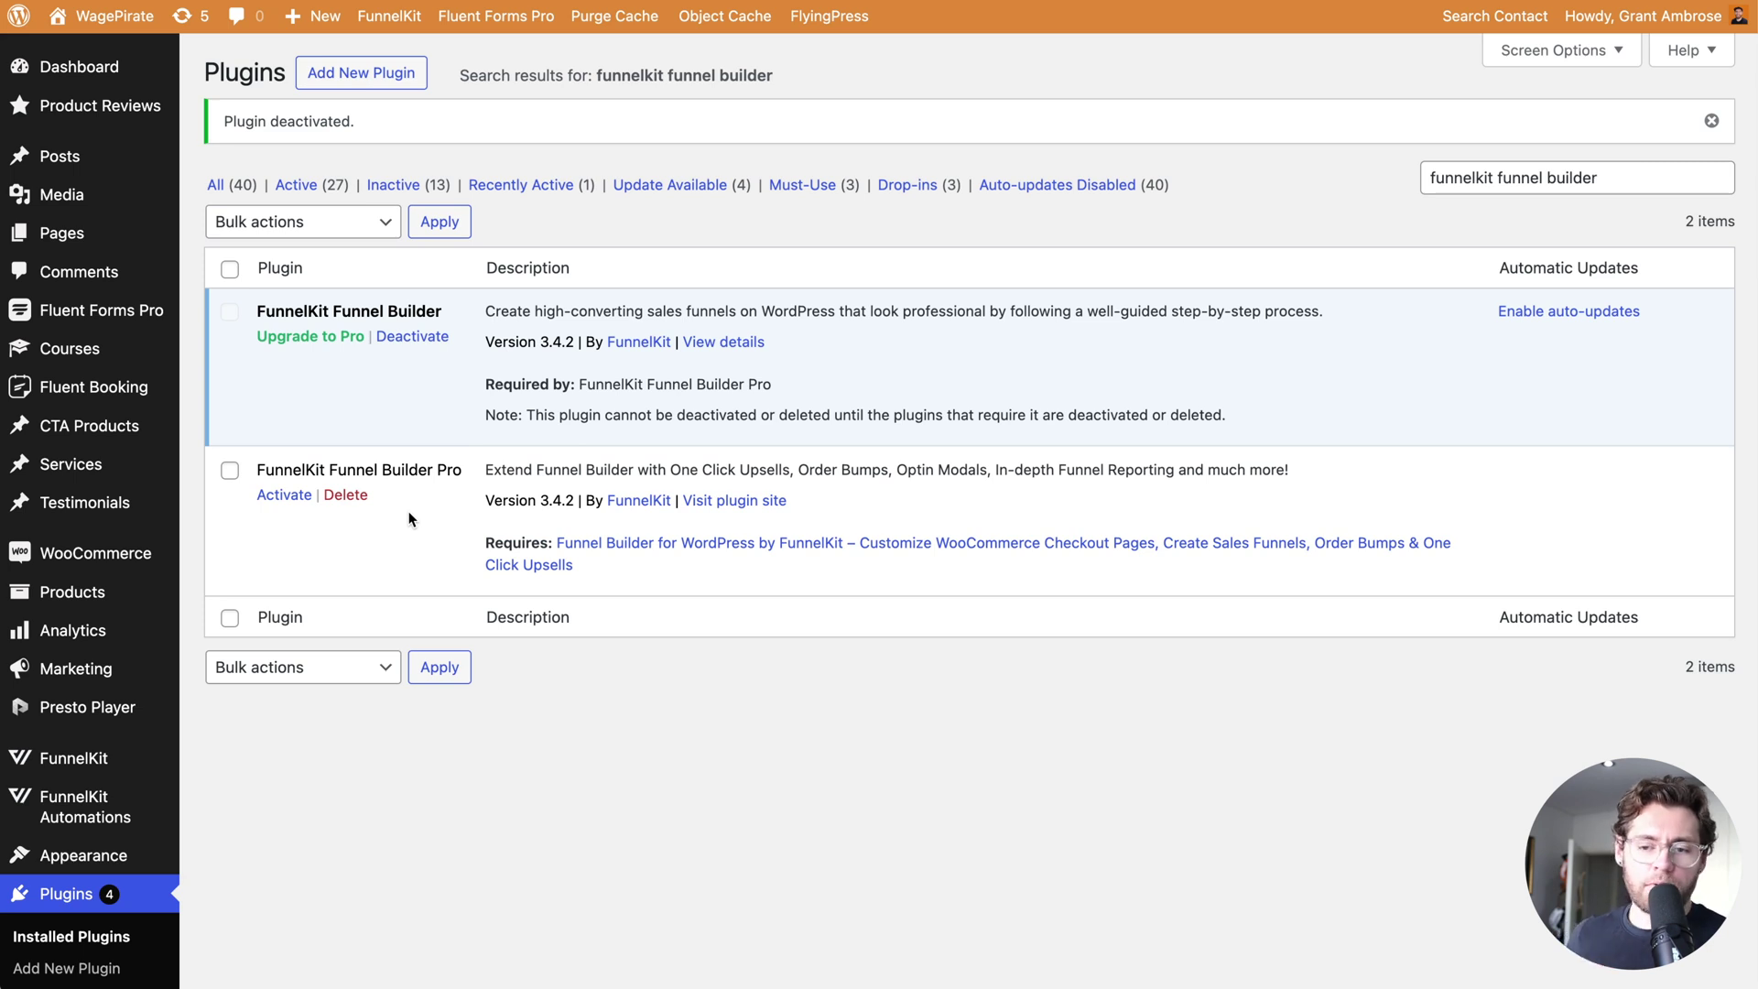
# Activate FunnelKit Funnel Builder Pro and go to FunnelKit's Store Checkout page
pyautogui.click(286, 499)
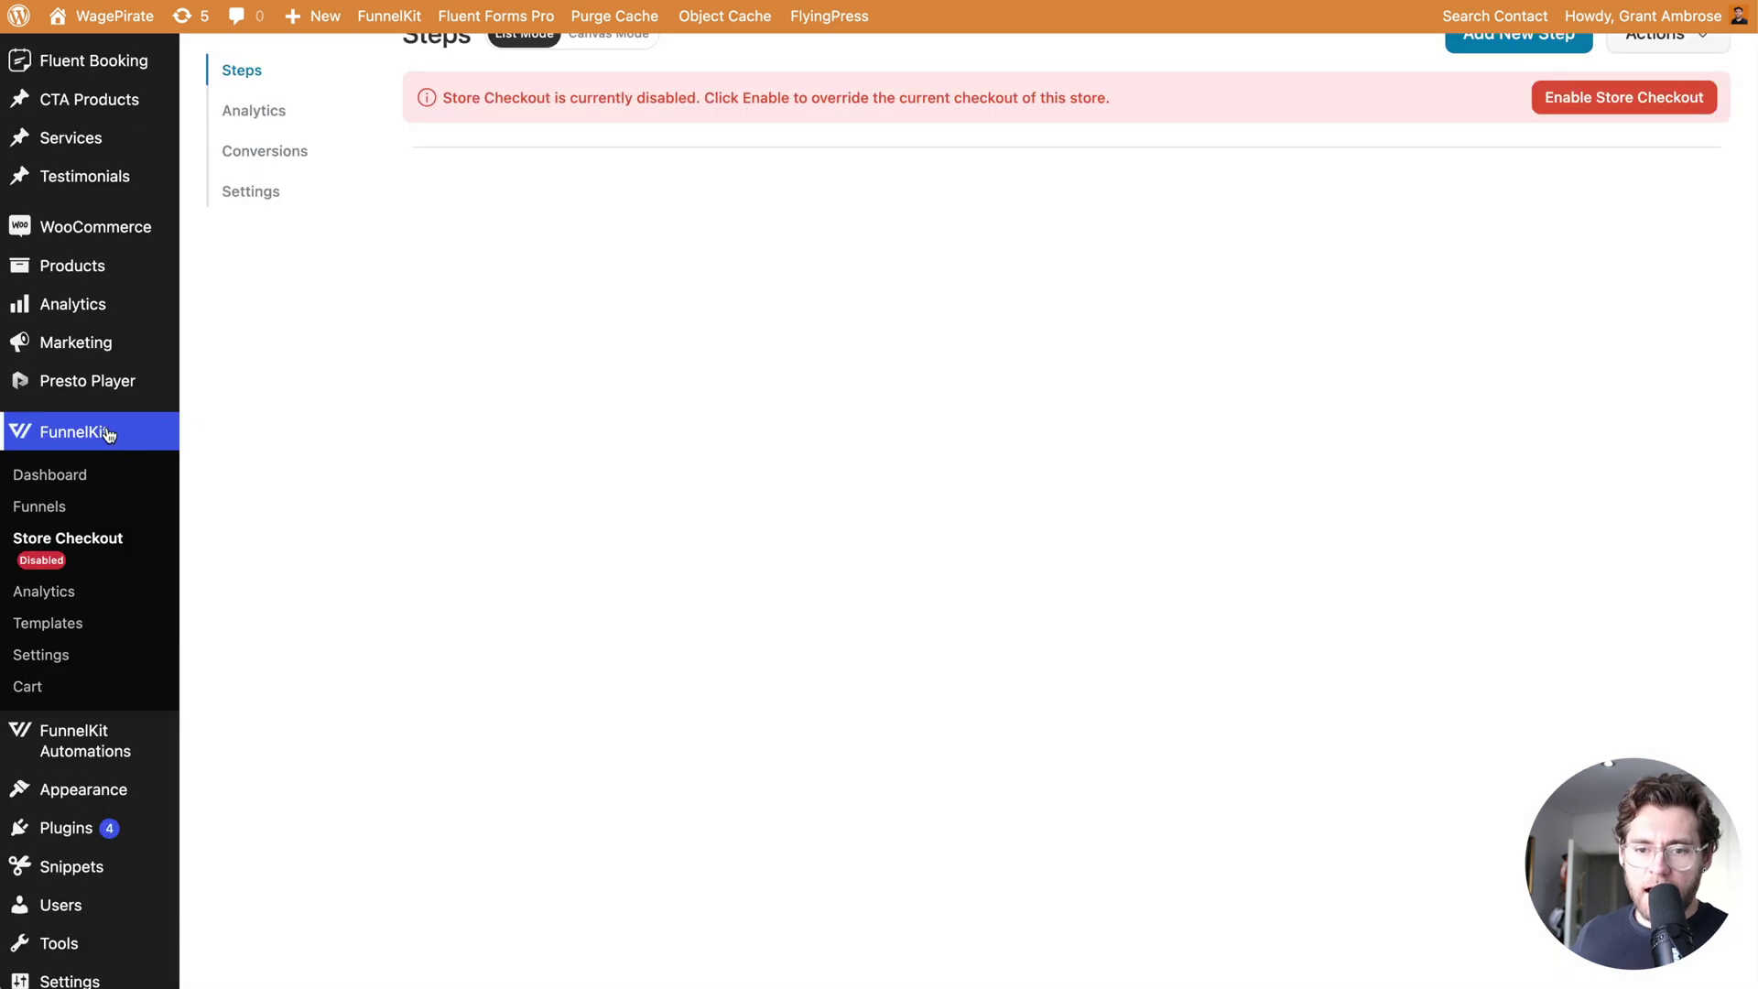
pyautogui.click(129, 540)
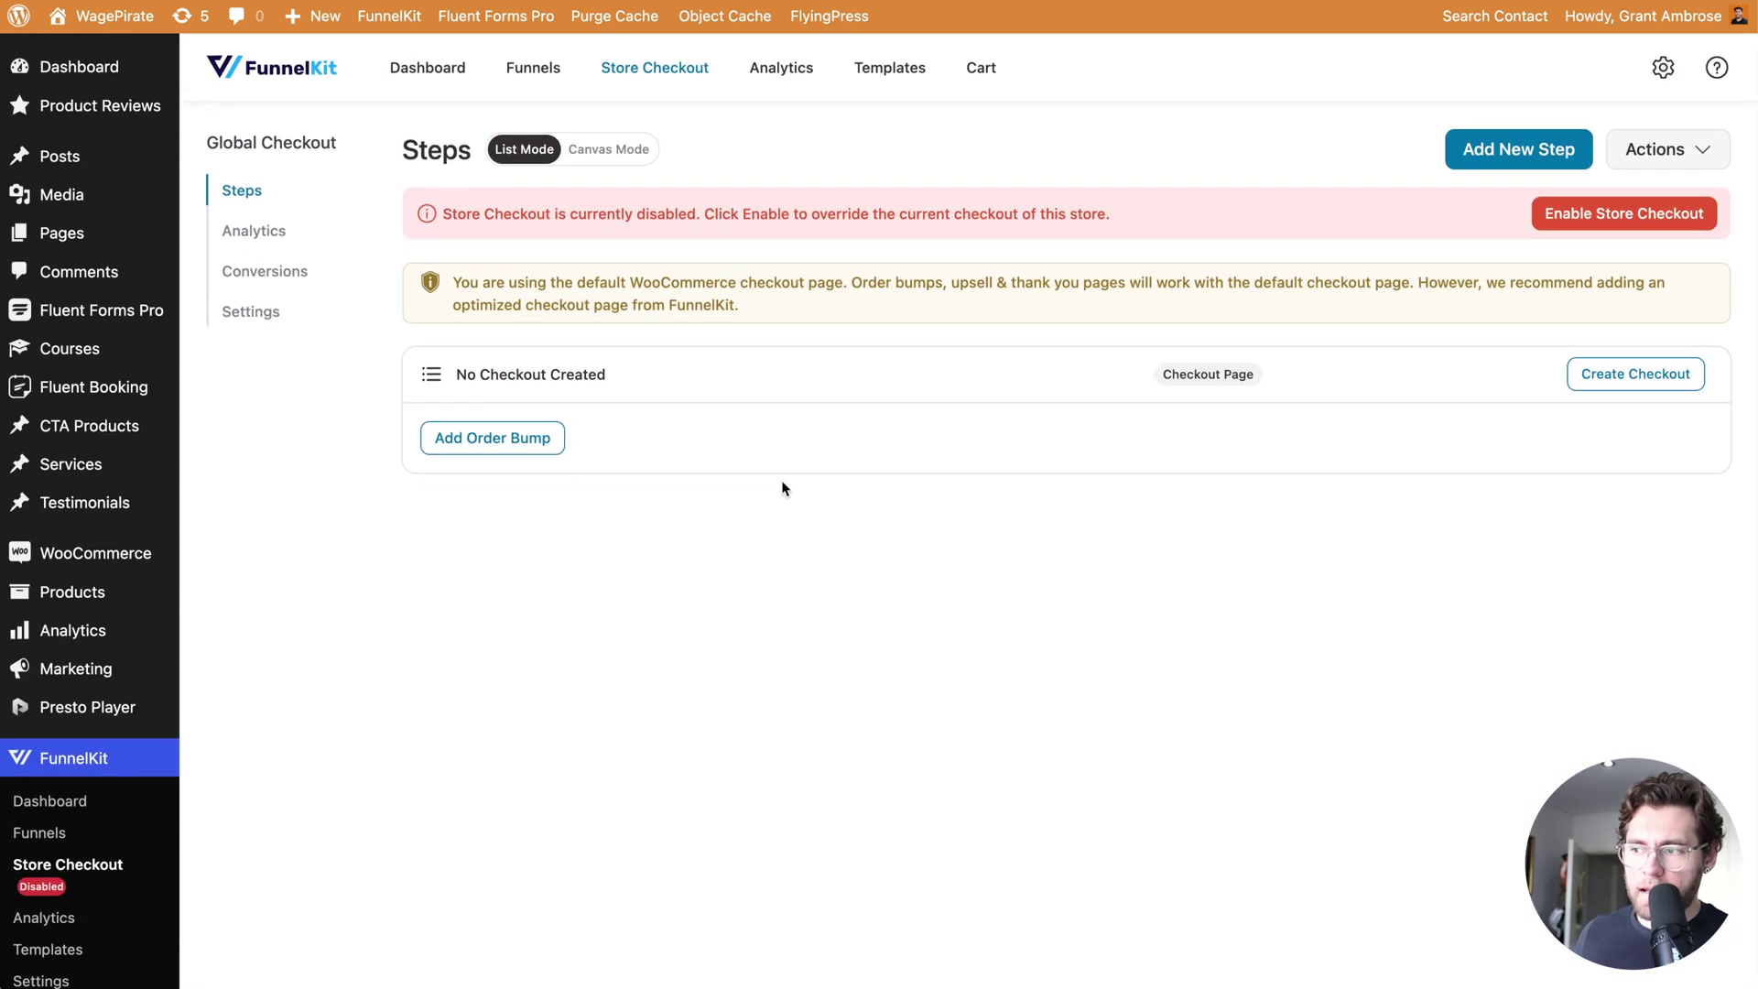
# Start a new checkout step and preview the Shoppe checkout template
pyautogui.click(1511, 155)
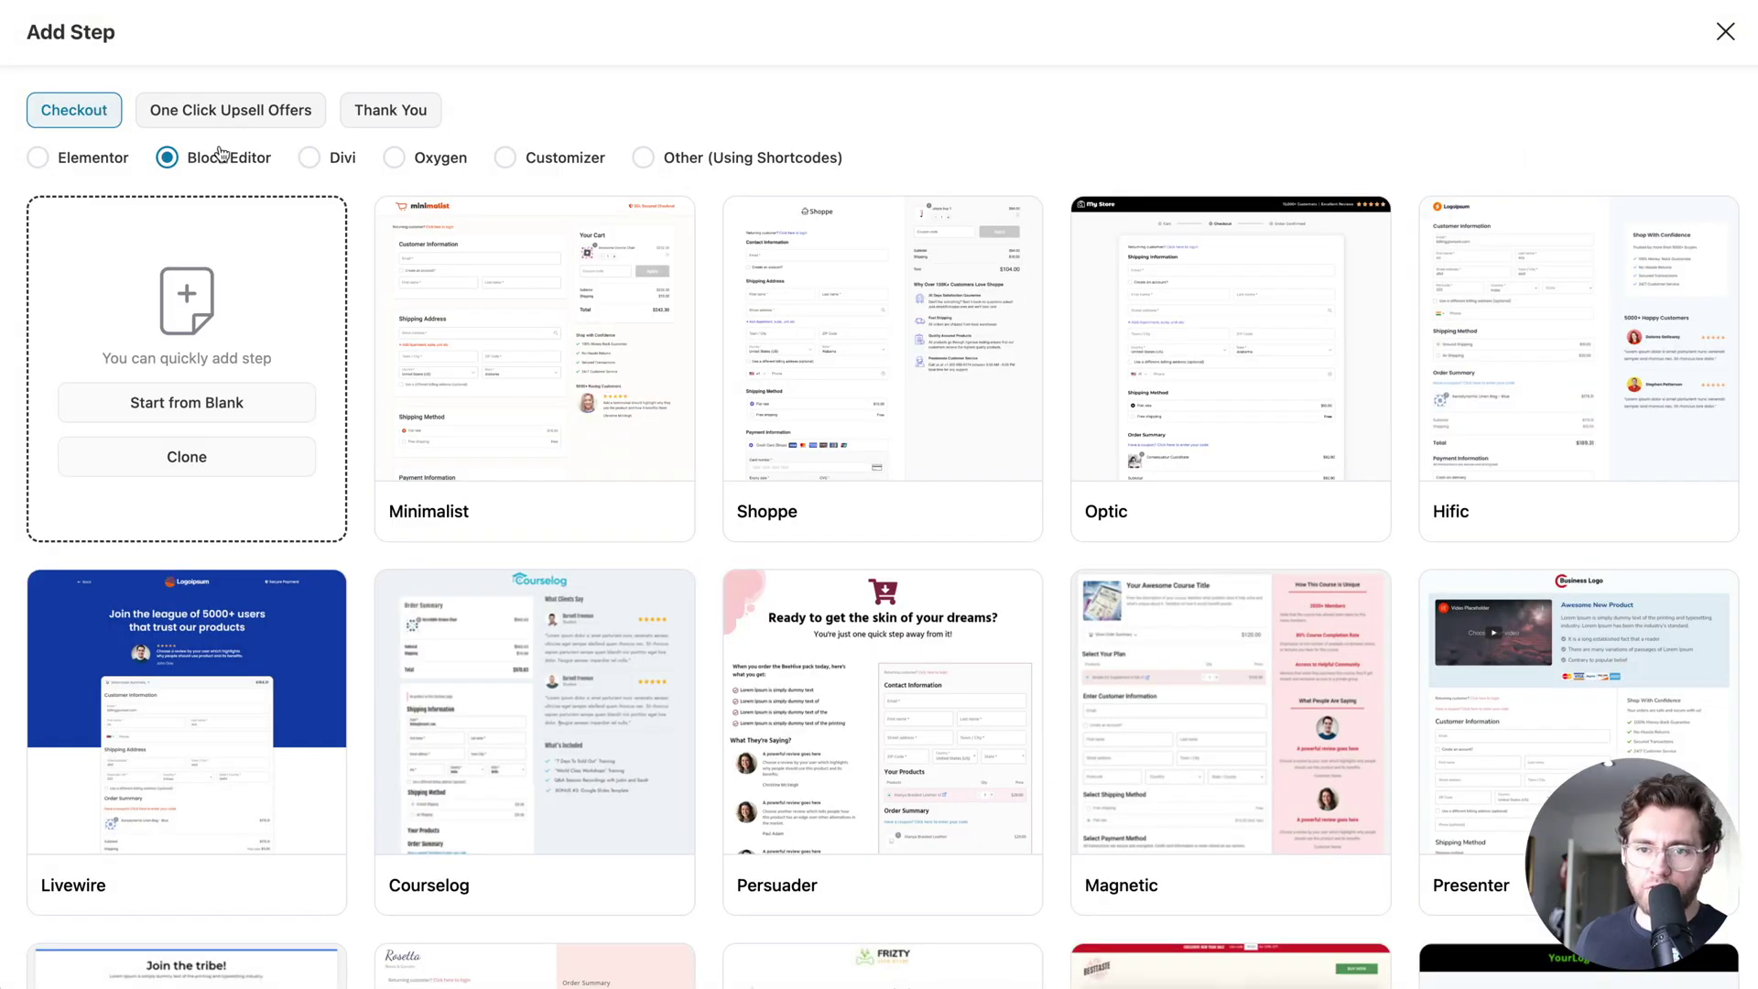
pyautogui.moveTo(811, 234)
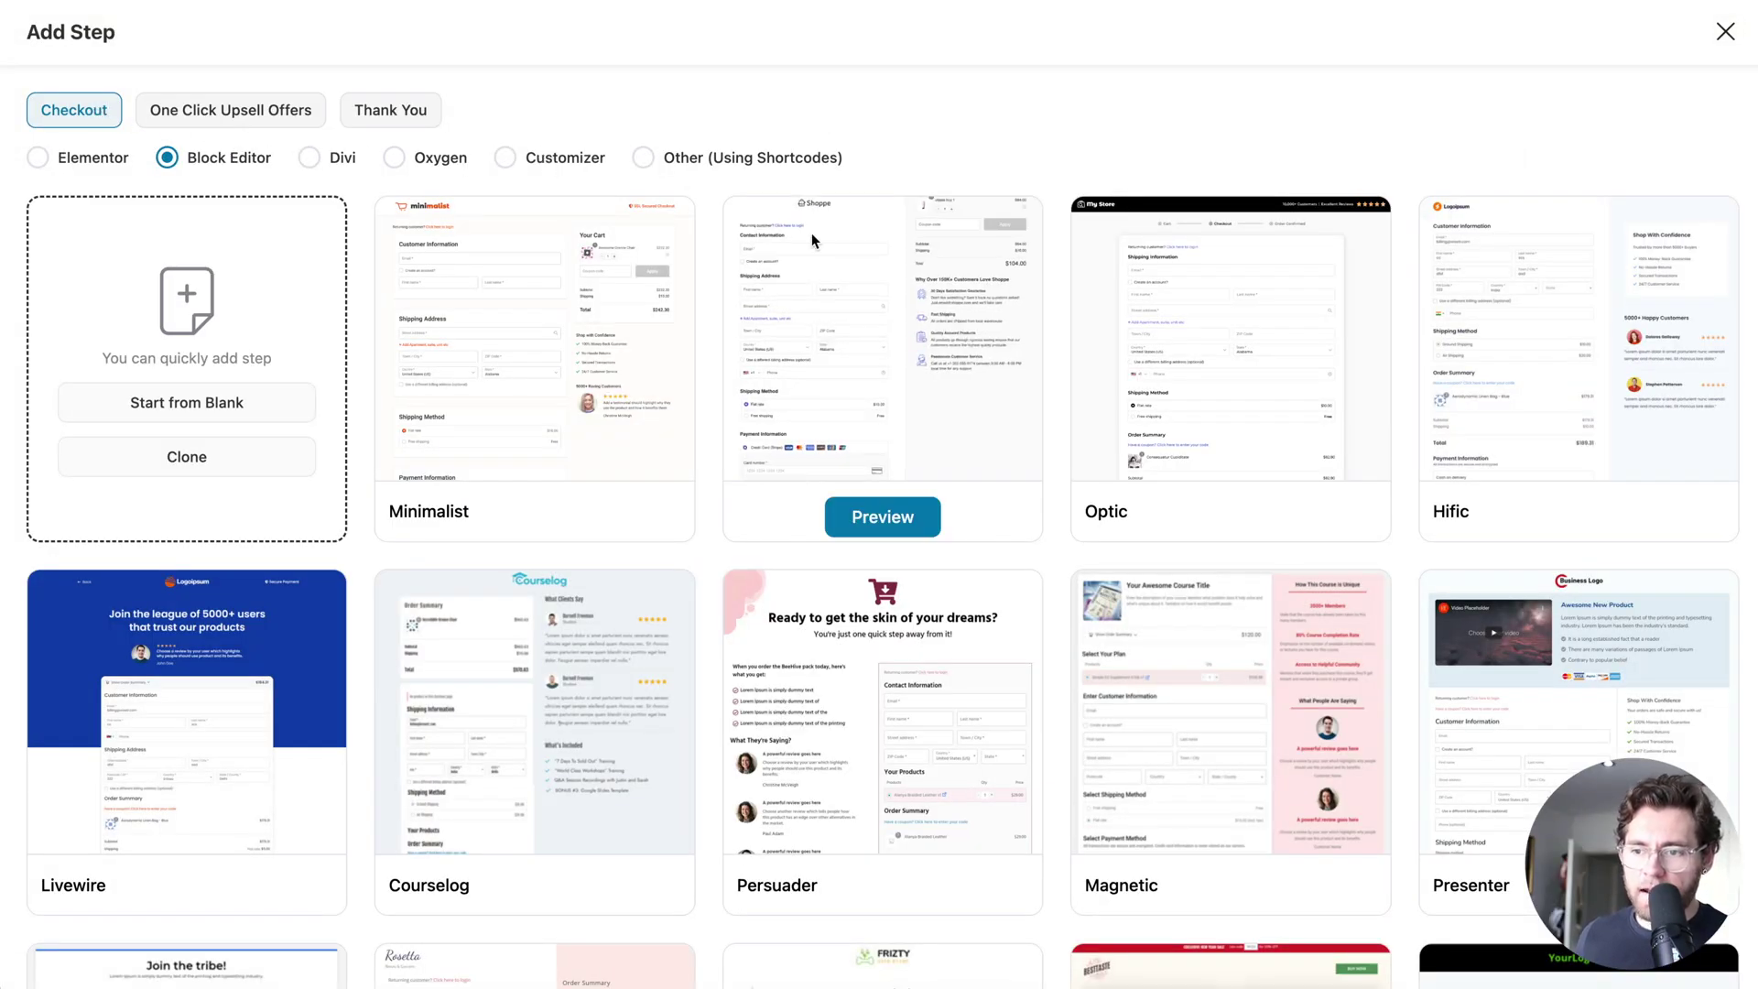
pyautogui.click(880, 520)
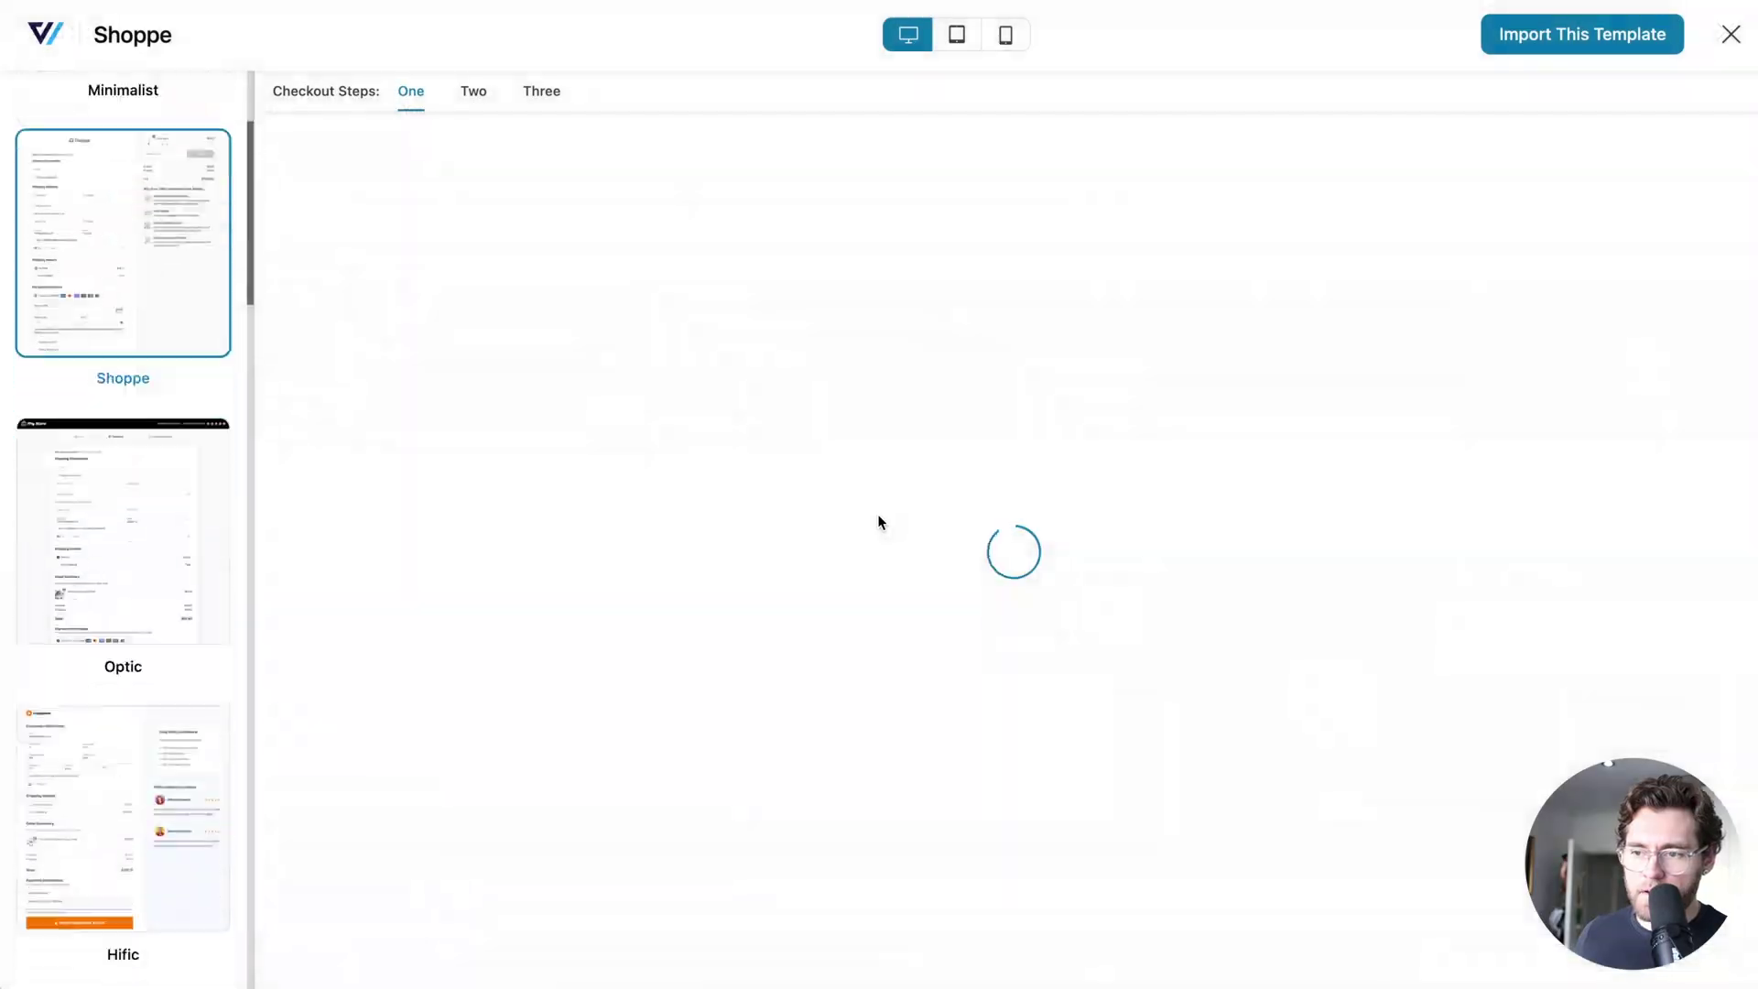
pyautogui.scroll(-6, 877, 519)
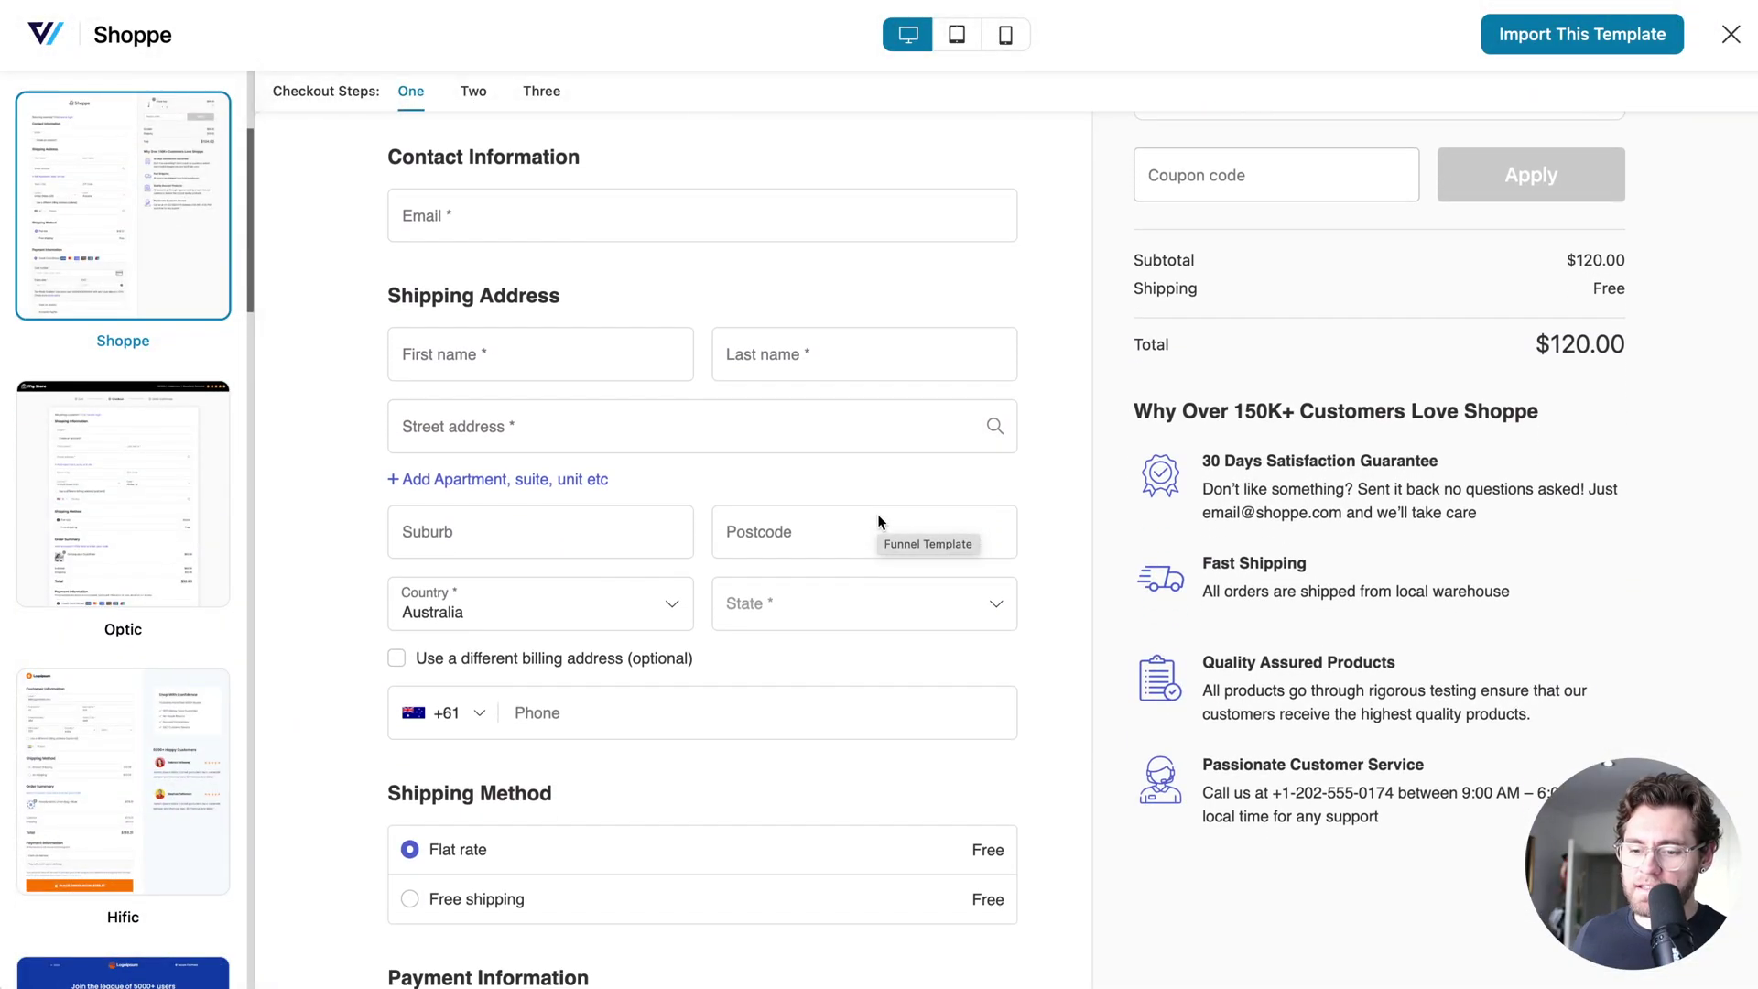
pyautogui.scroll(-4, 877, 520)
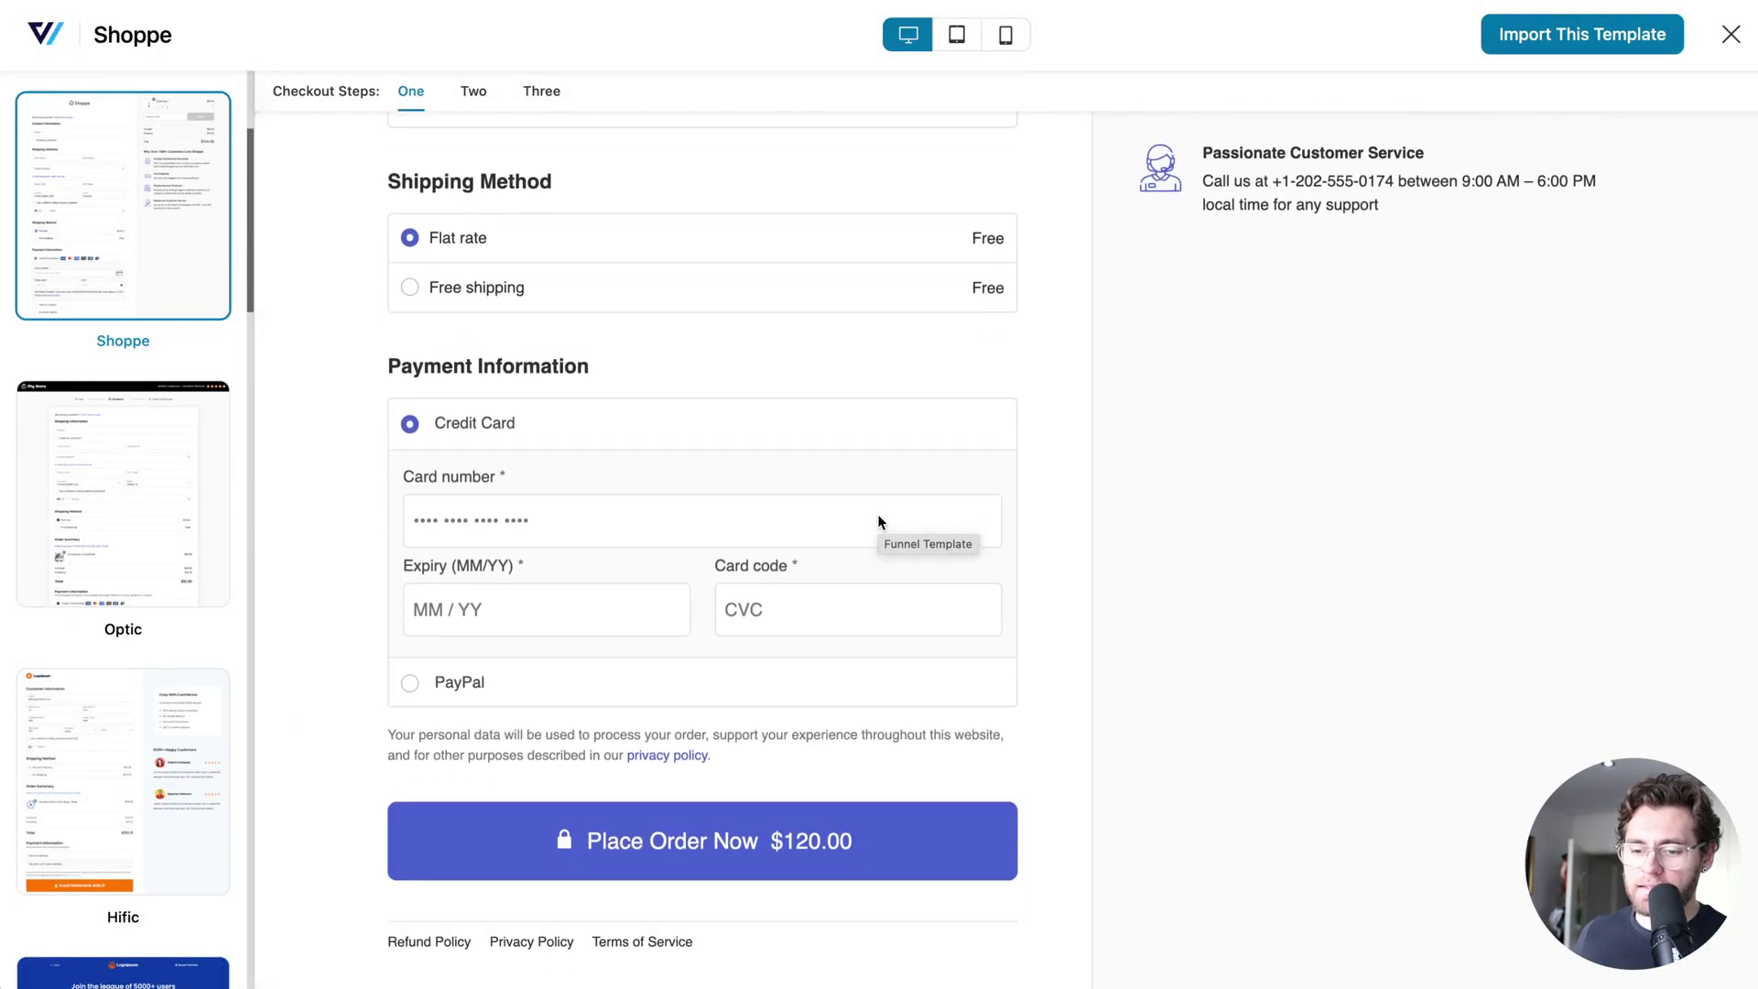
pyautogui.scroll(12, 877, 520)
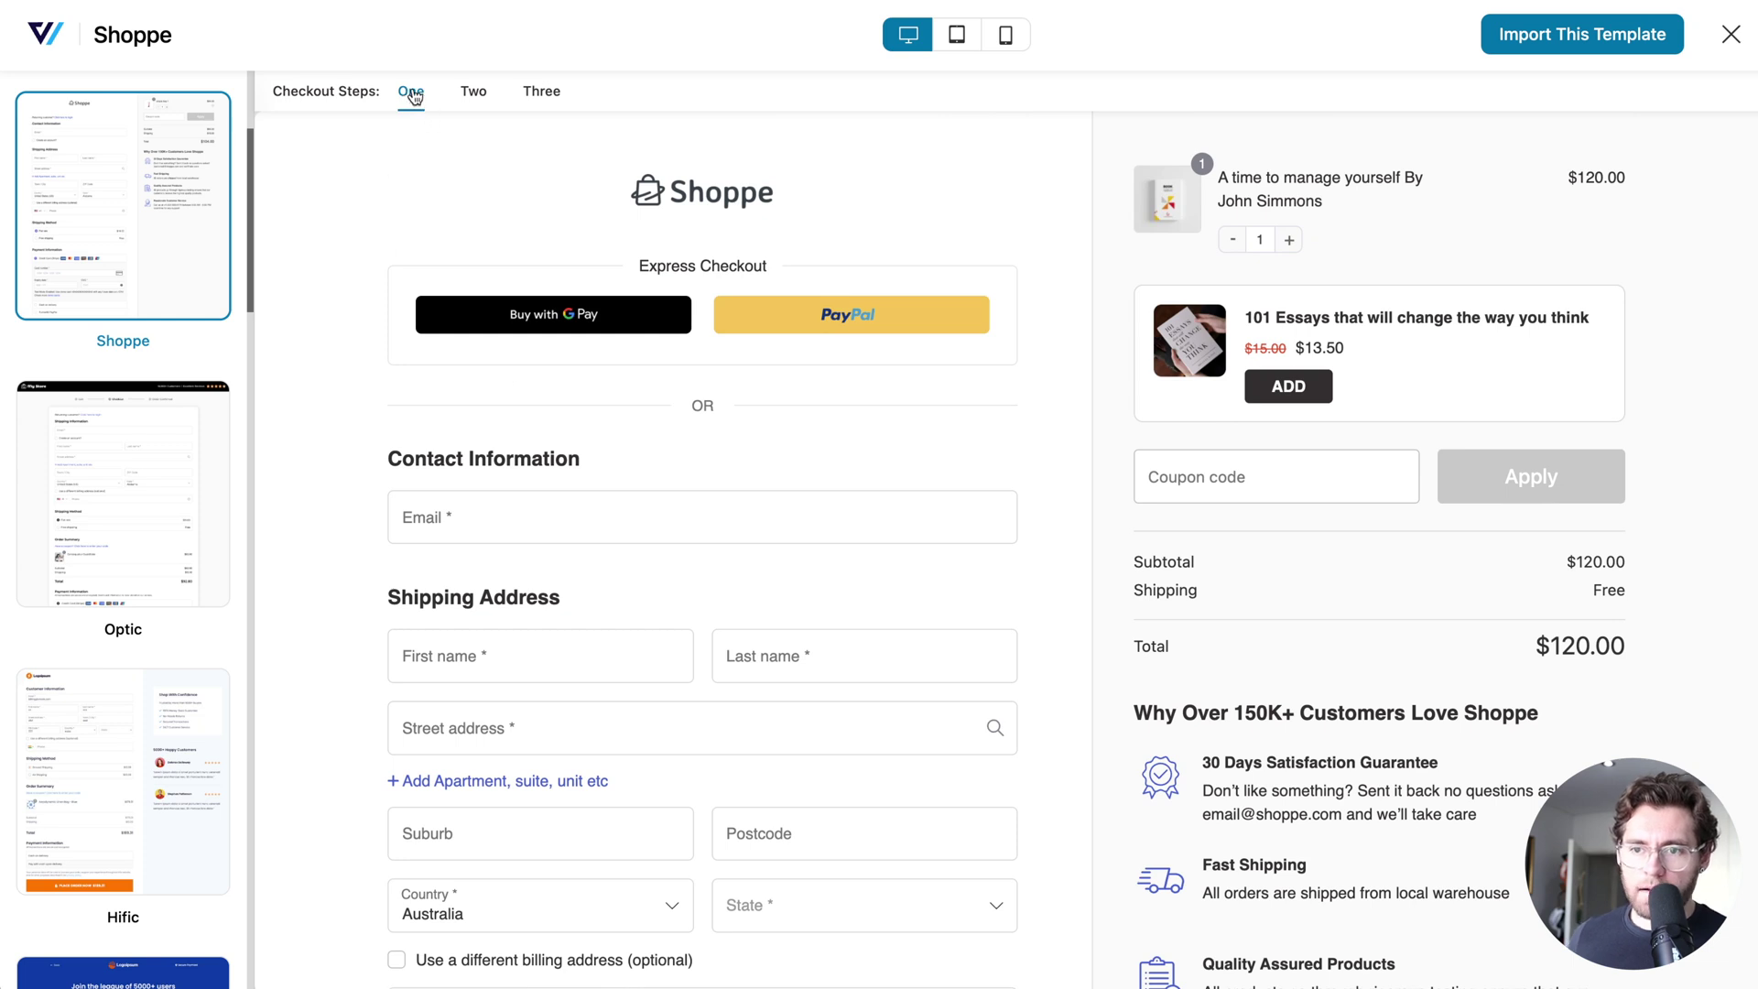
# Compare the Shoppe template's two-step and three-step checkout layouts
pyautogui.click(472, 96)
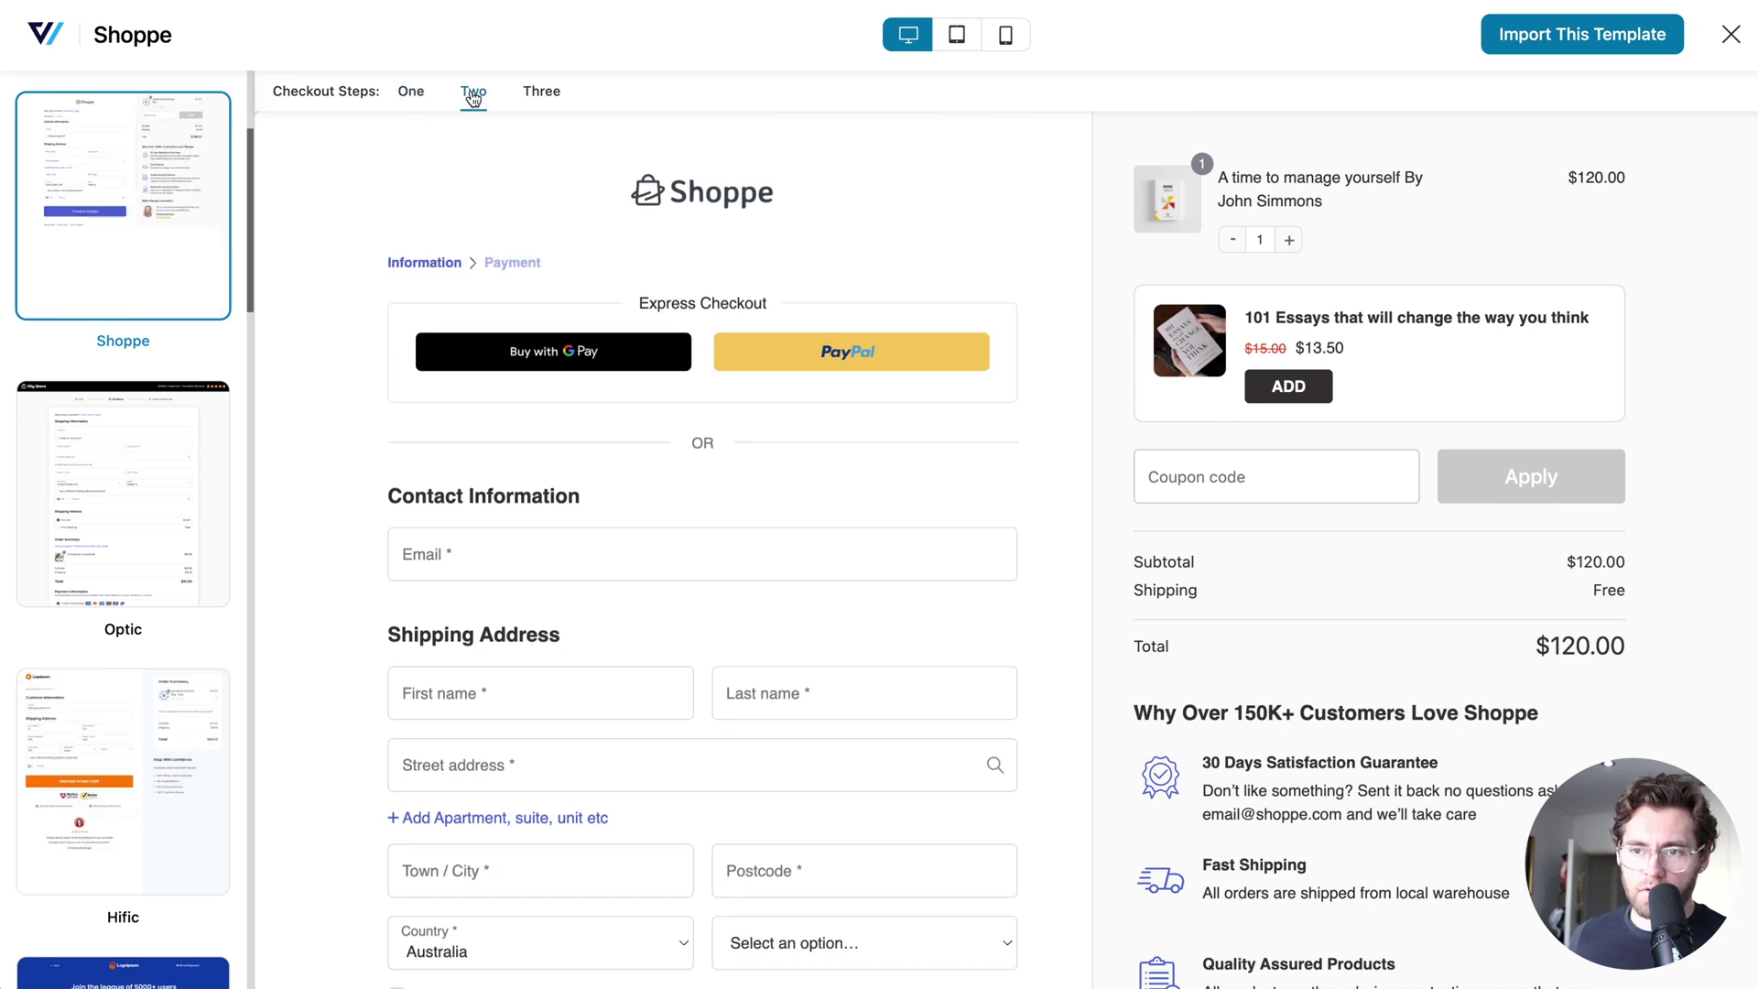
pyautogui.click(541, 92)
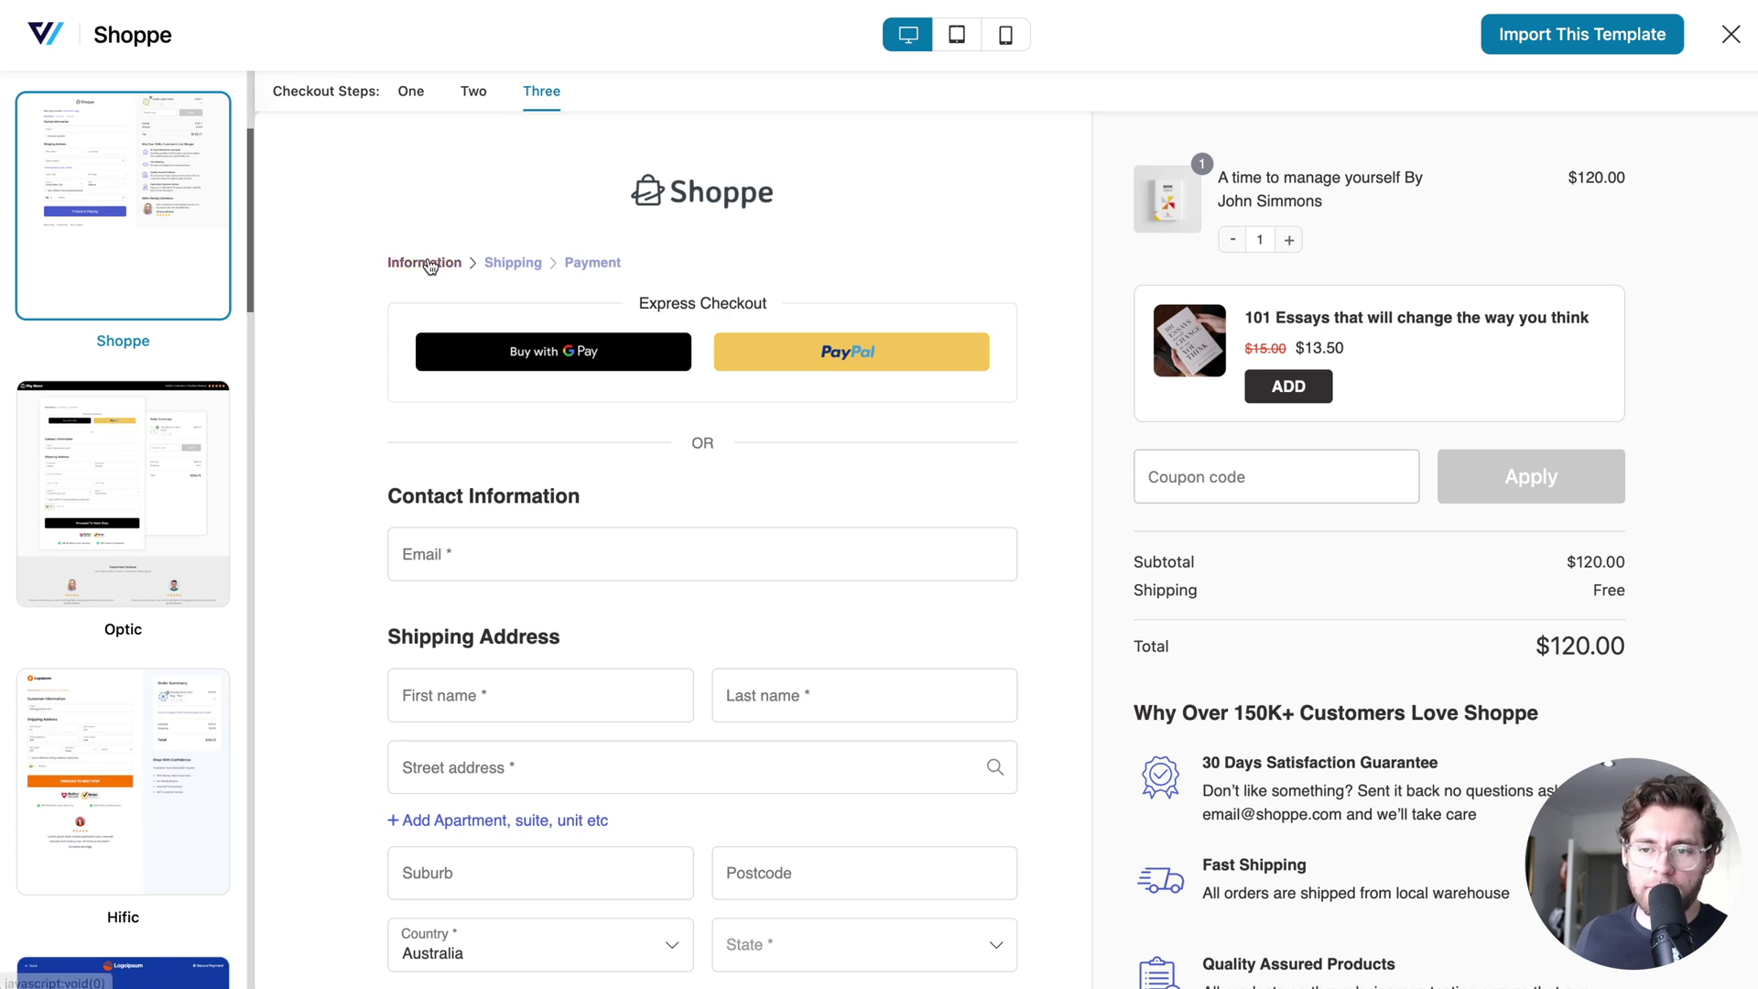
pyautogui.scroll(-3, 430, 266)
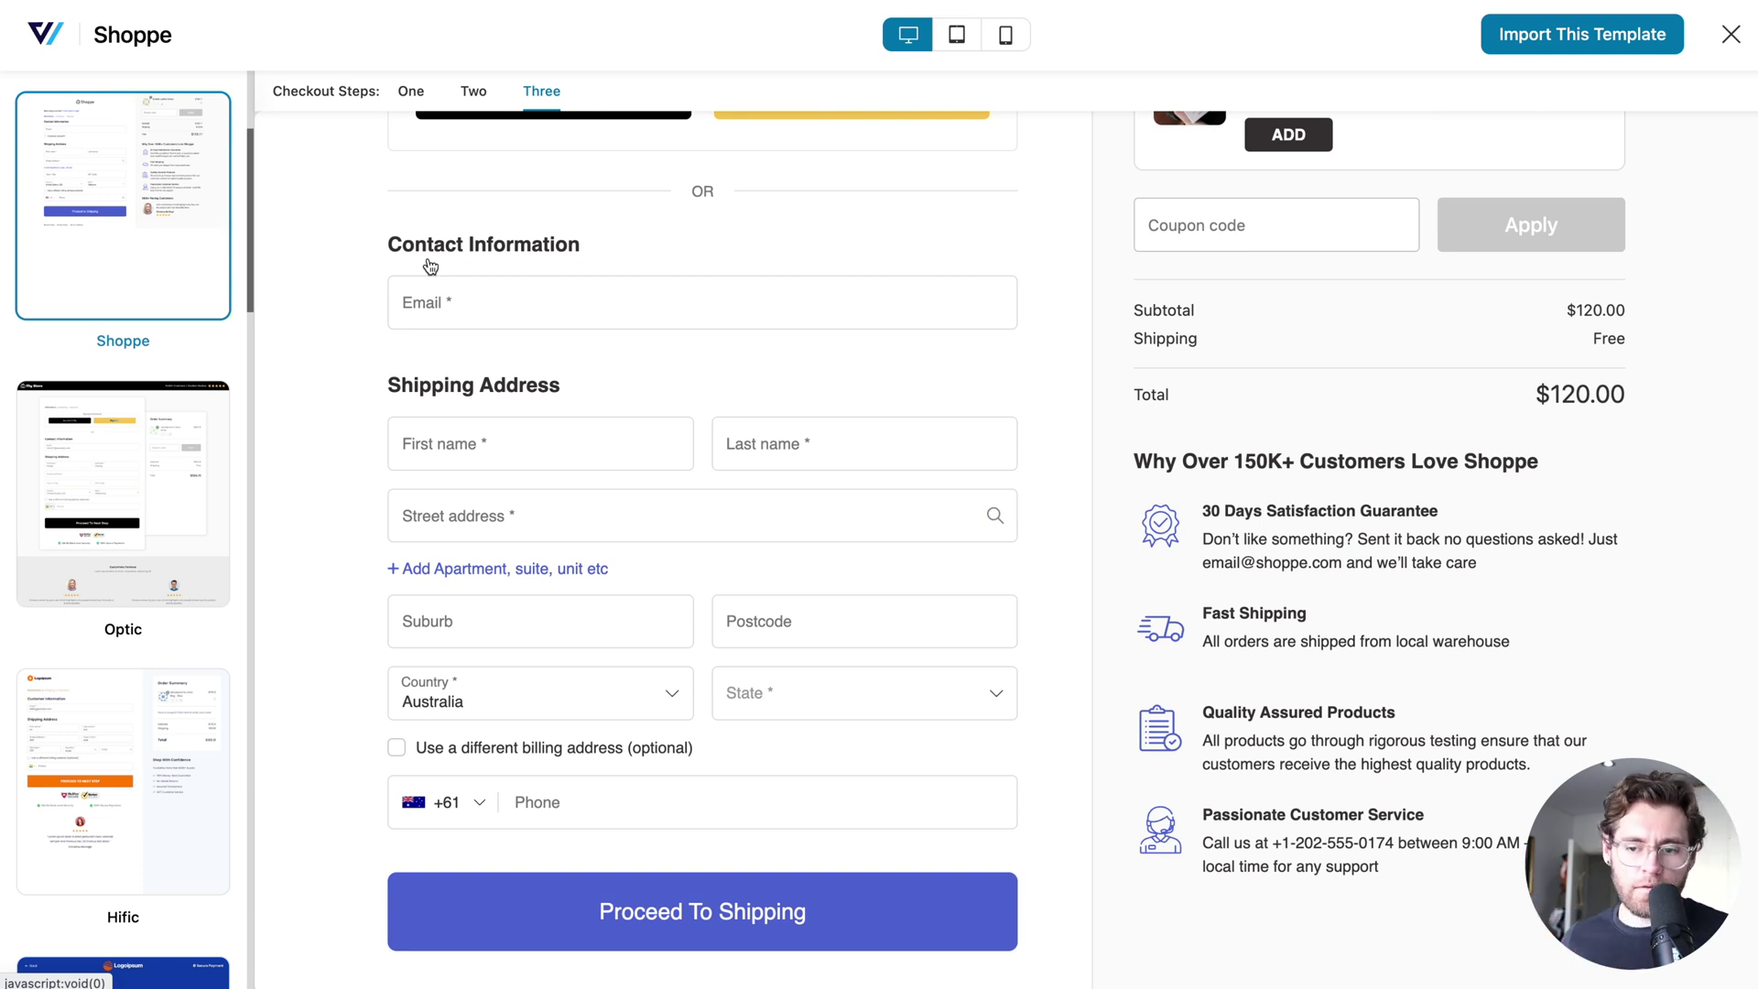
pyautogui.scroll(3, 431, 265)
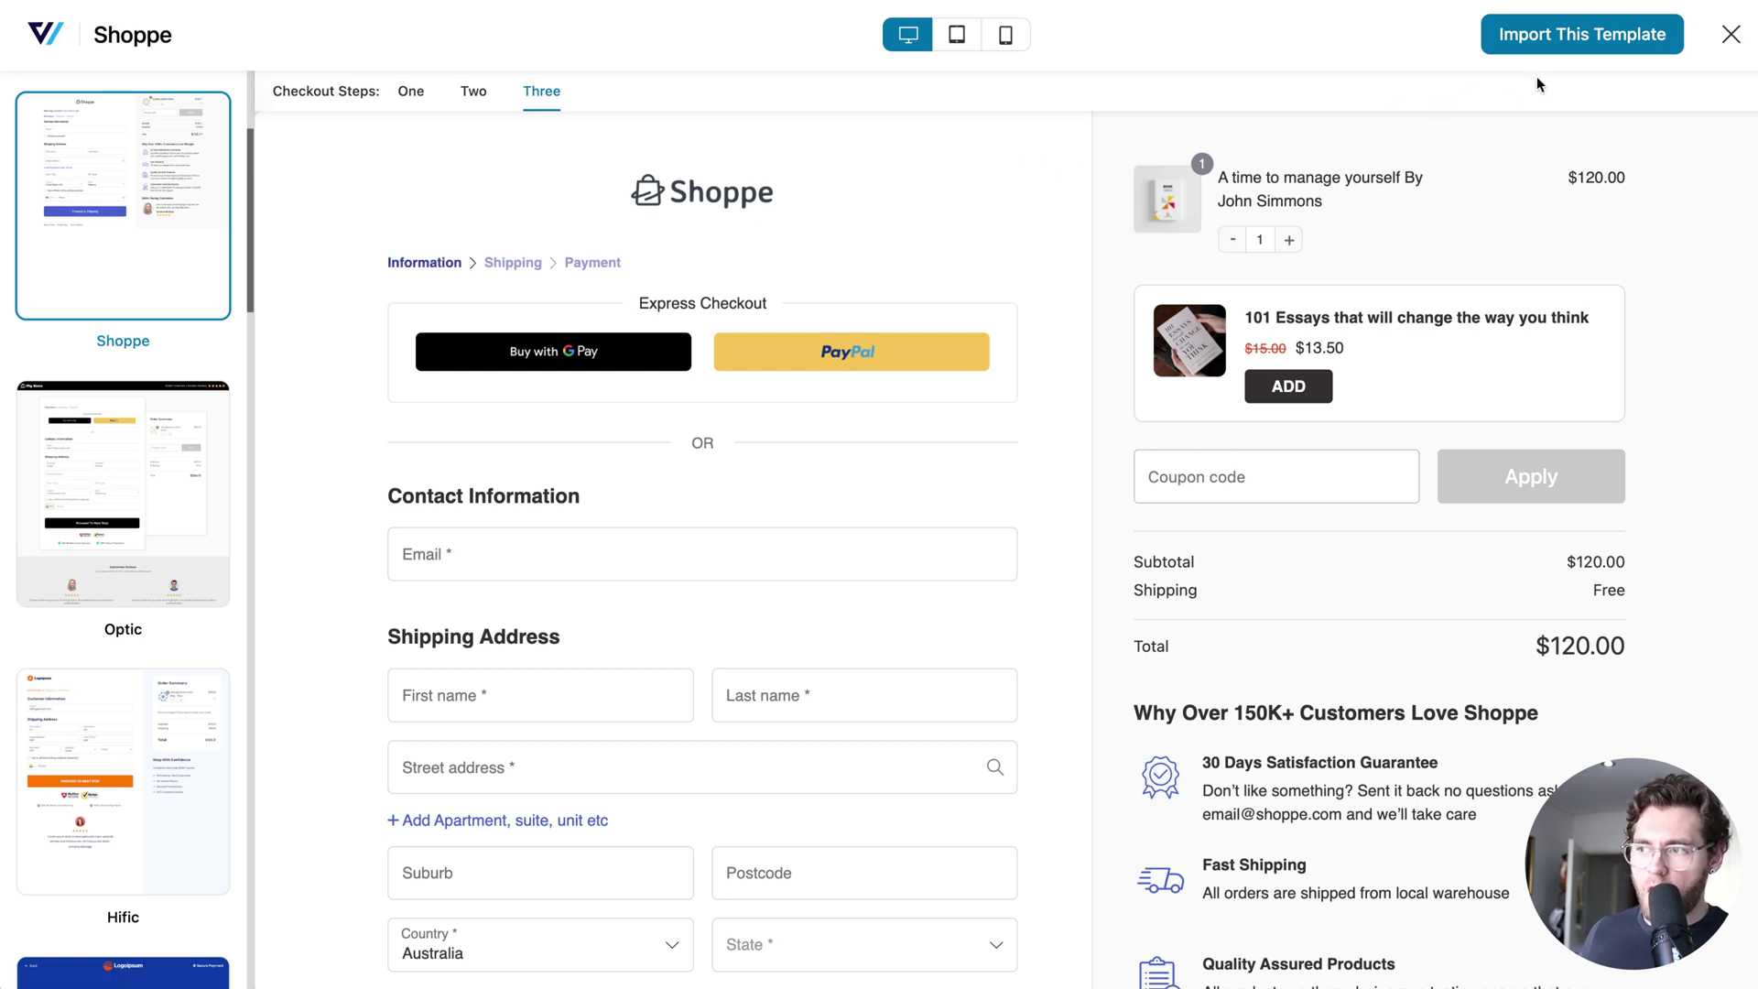
# Import the Shoppe template as a checkout step named 'Checkout (pro)'
pyautogui.click(1584, 40)
pyautogui.click(941, 500)
pyautogui.write('Checkout (pro)')
pyautogui.click(1094, 568)
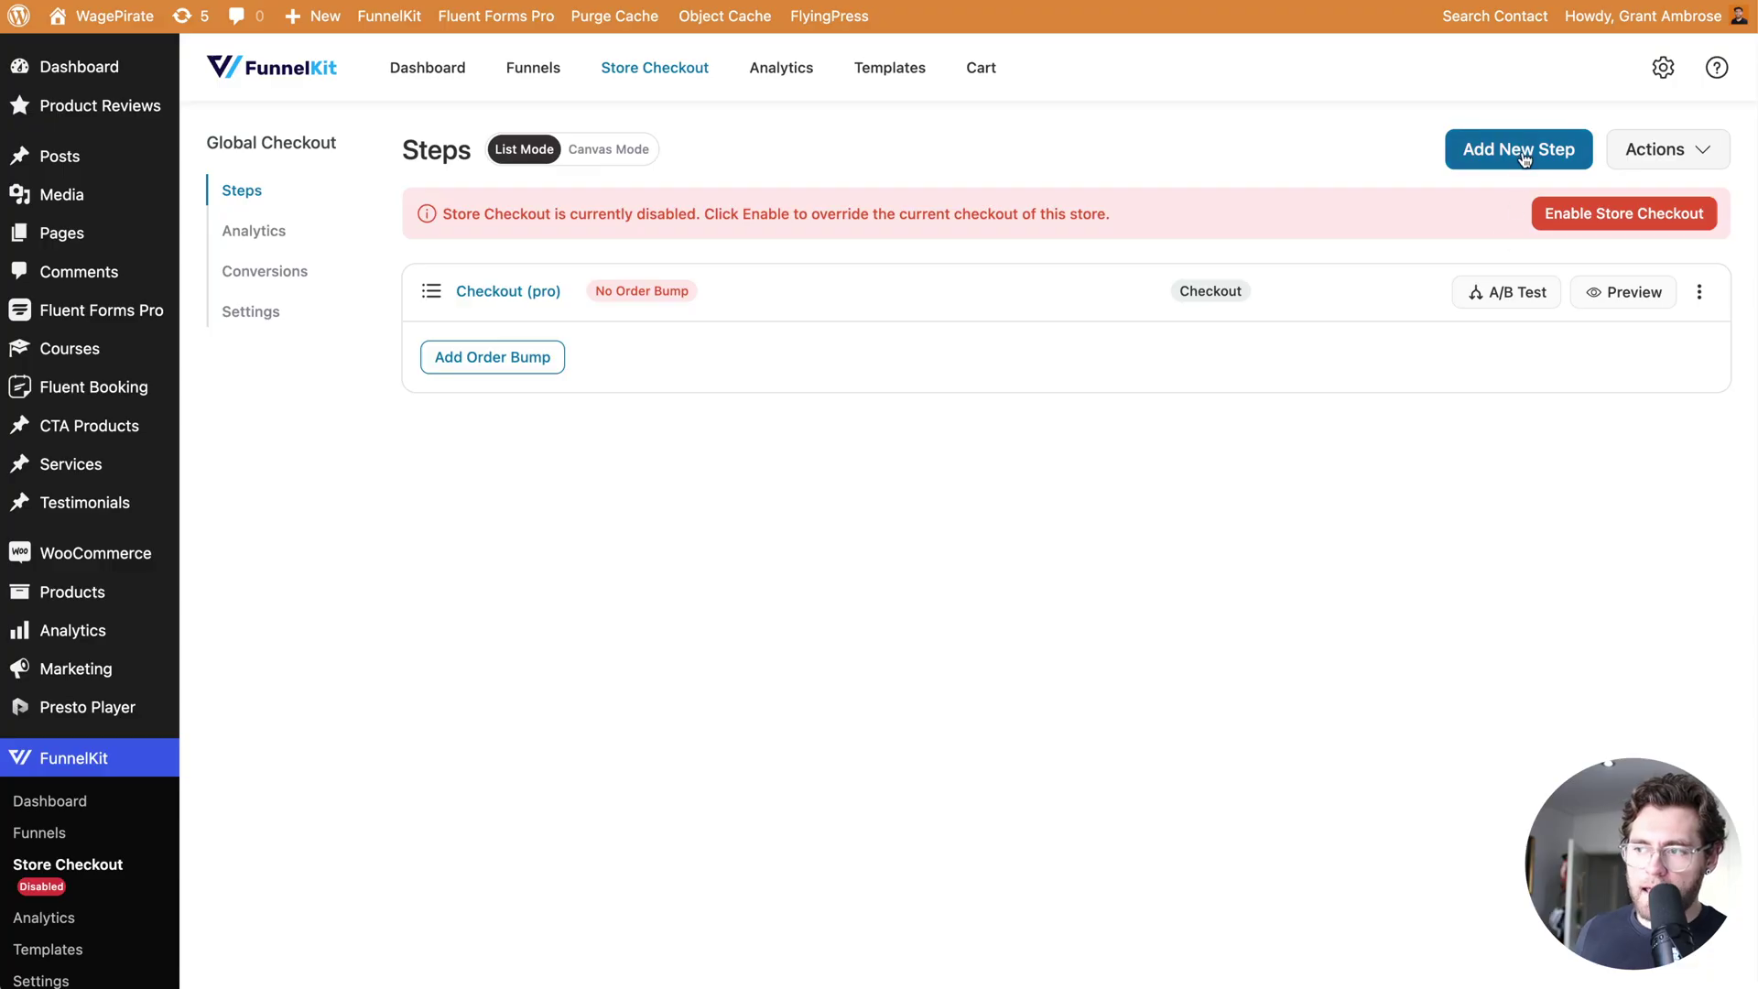
# Add a Shoppe-based 'Thank You (pro)' step and enable Store Checkout
pyautogui.click(1520, 147)
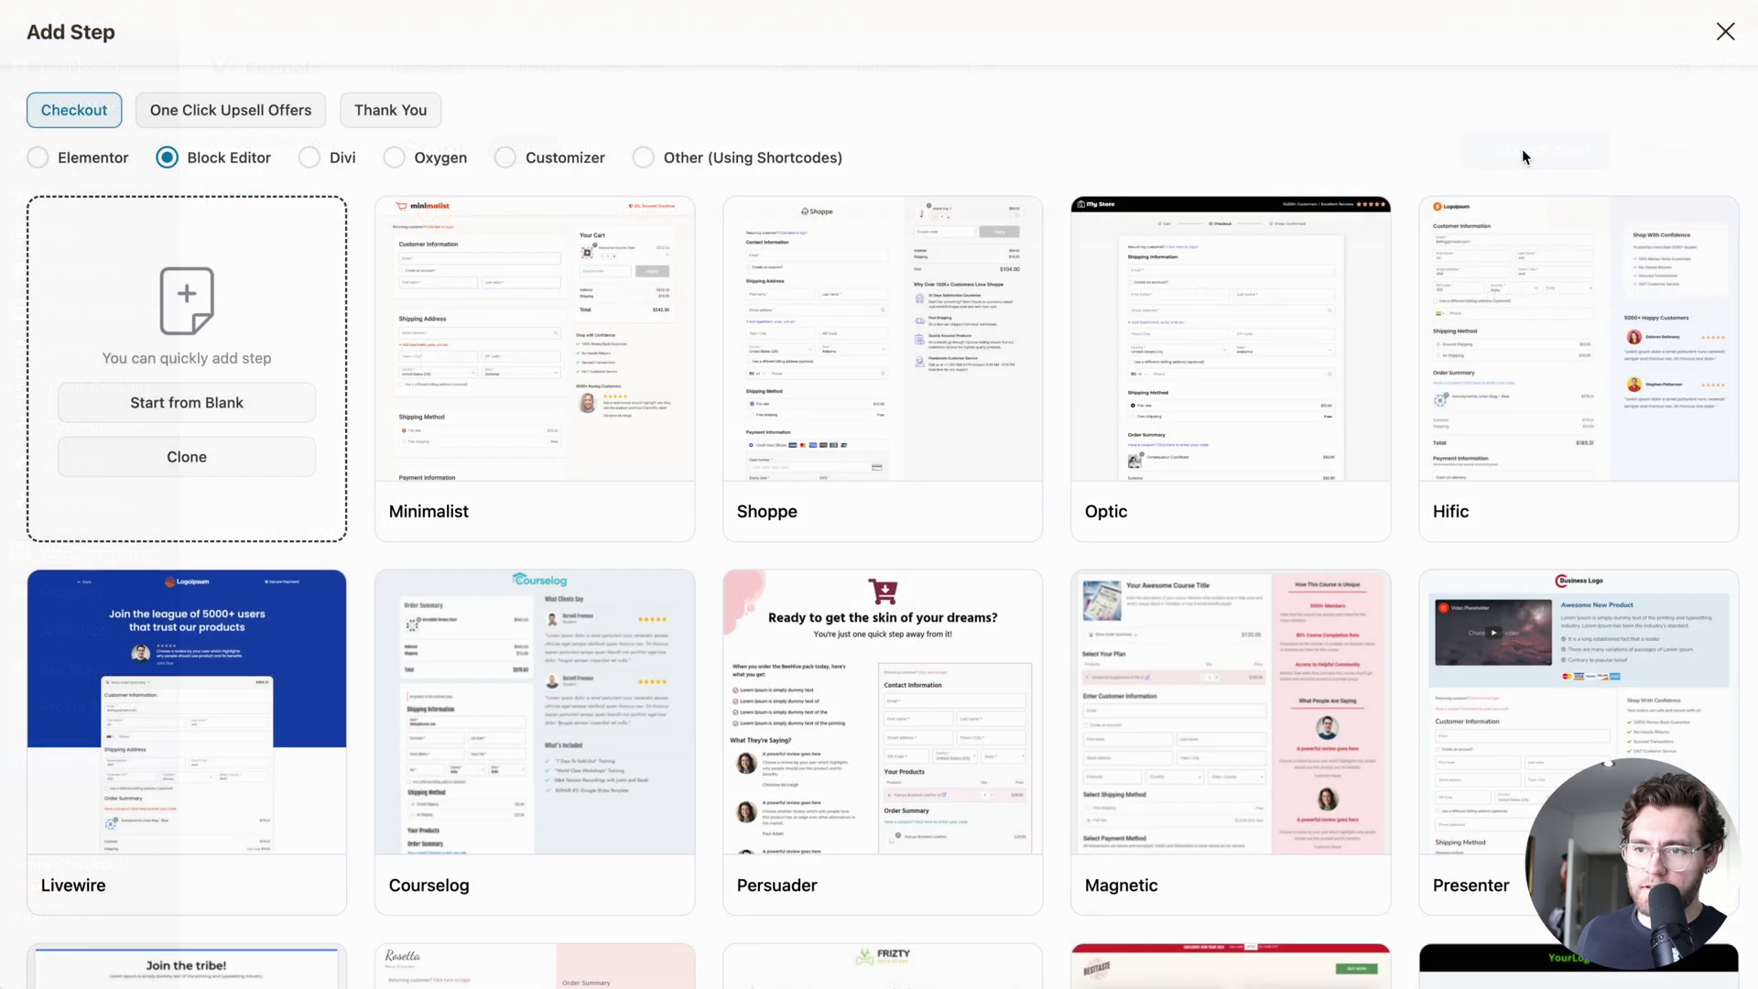
pyautogui.click(416, 113)
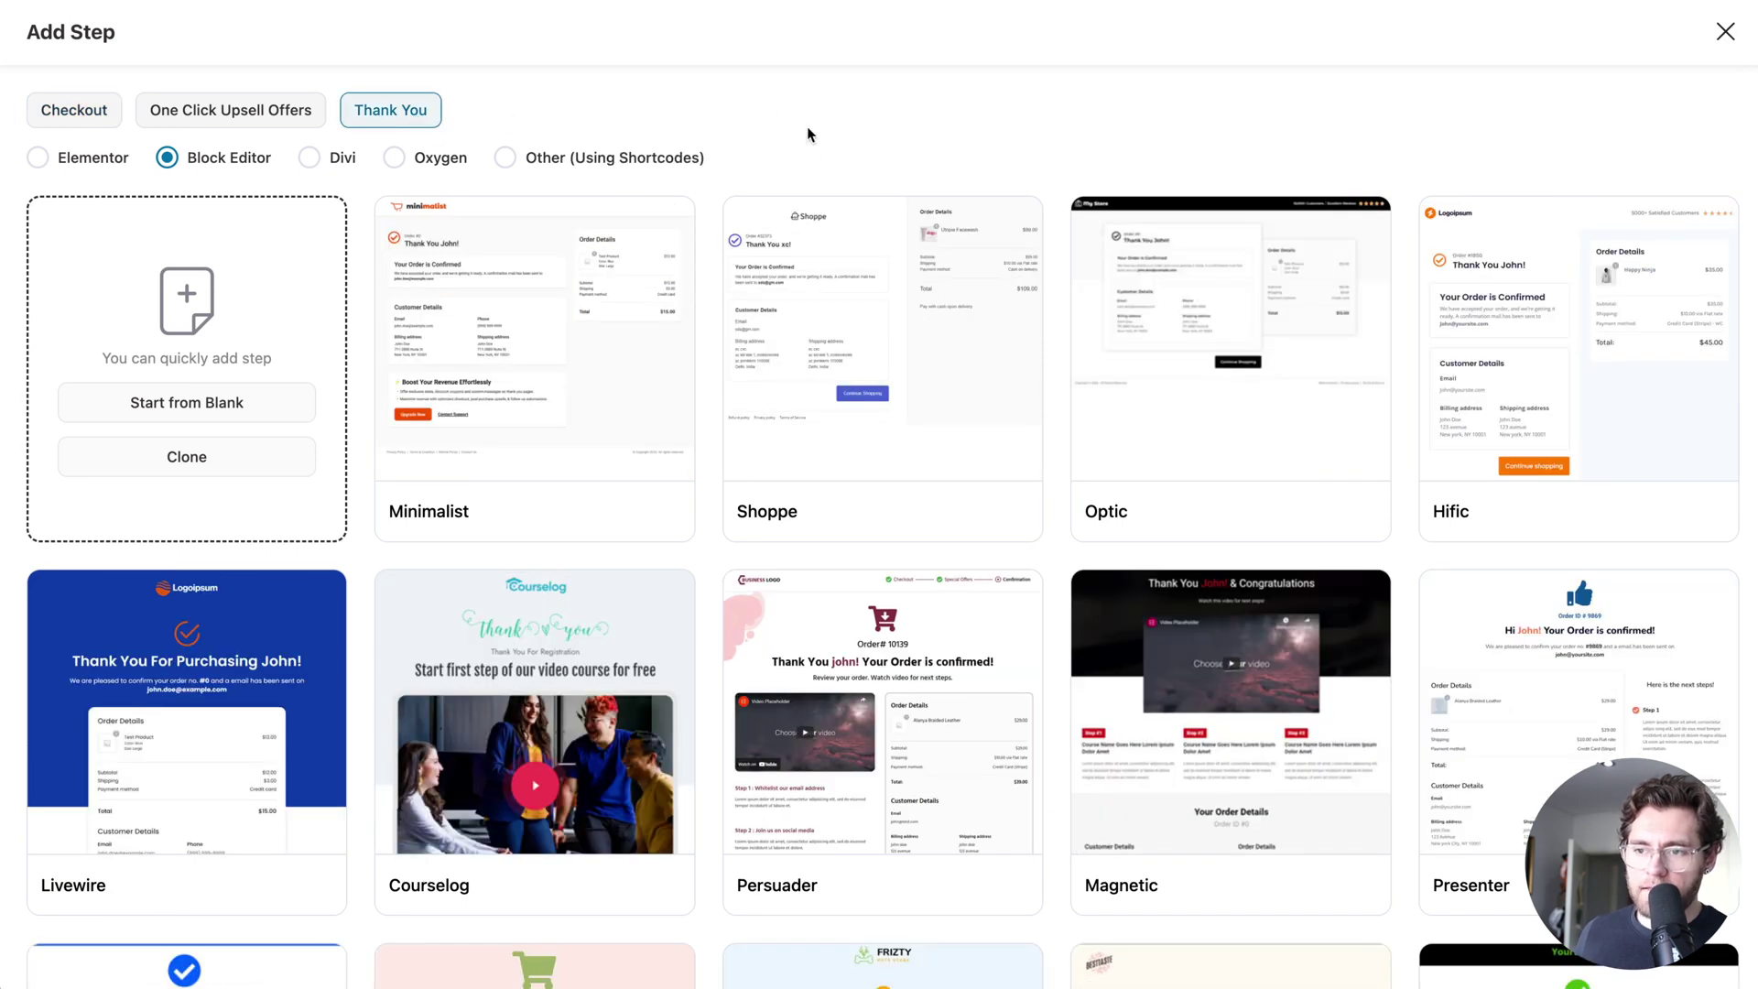
pyautogui.moveTo(821, 236)
pyautogui.click(858, 502)
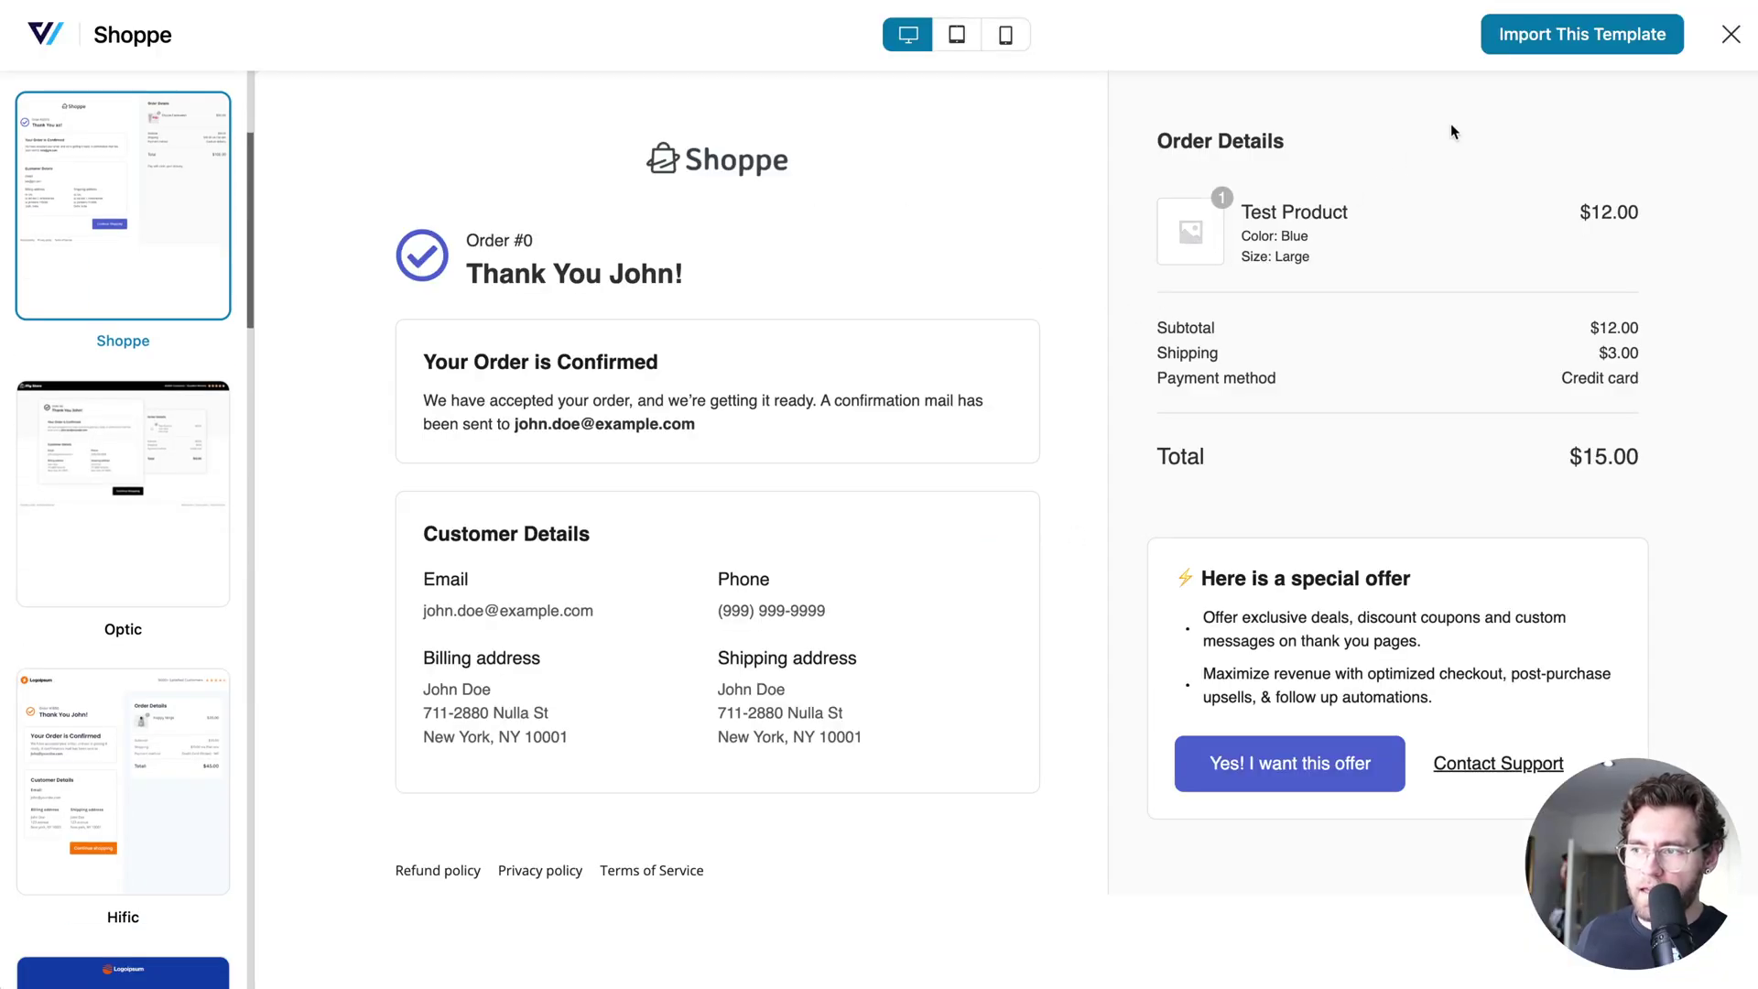
pyautogui.click(1569, 38)
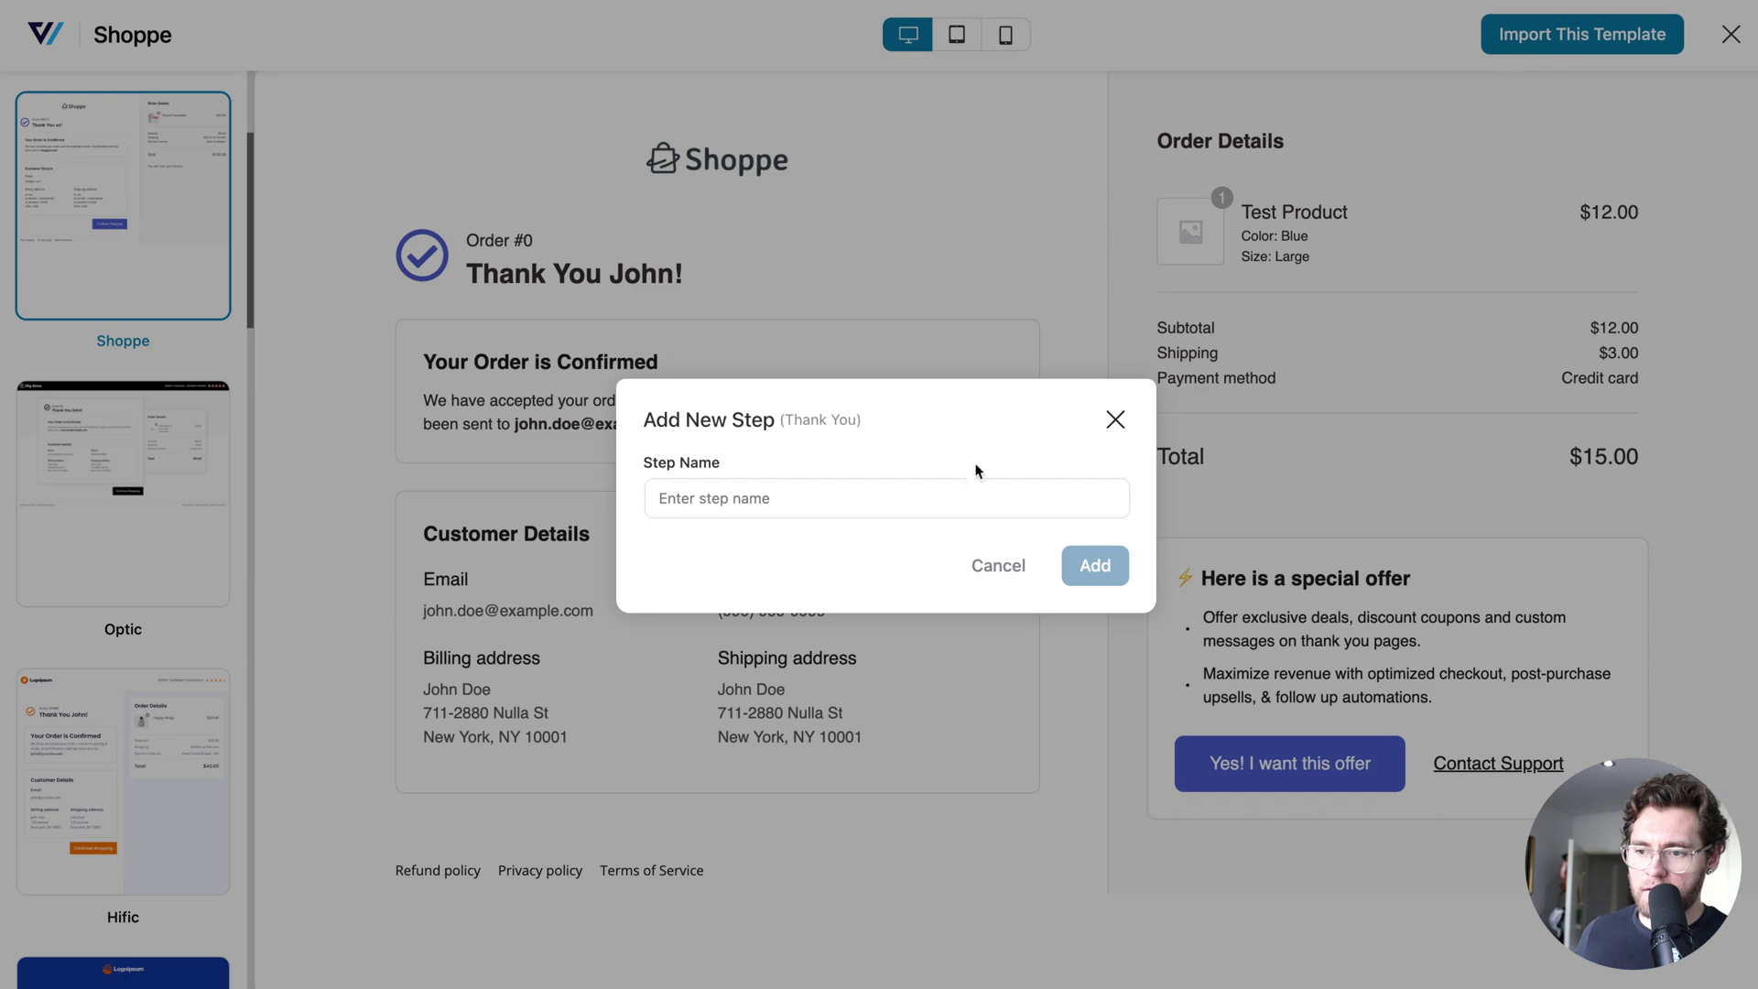
pyautogui.click(976, 498)
pyautogui.write('Thank You (pro)')
pyautogui.click(1085, 563)
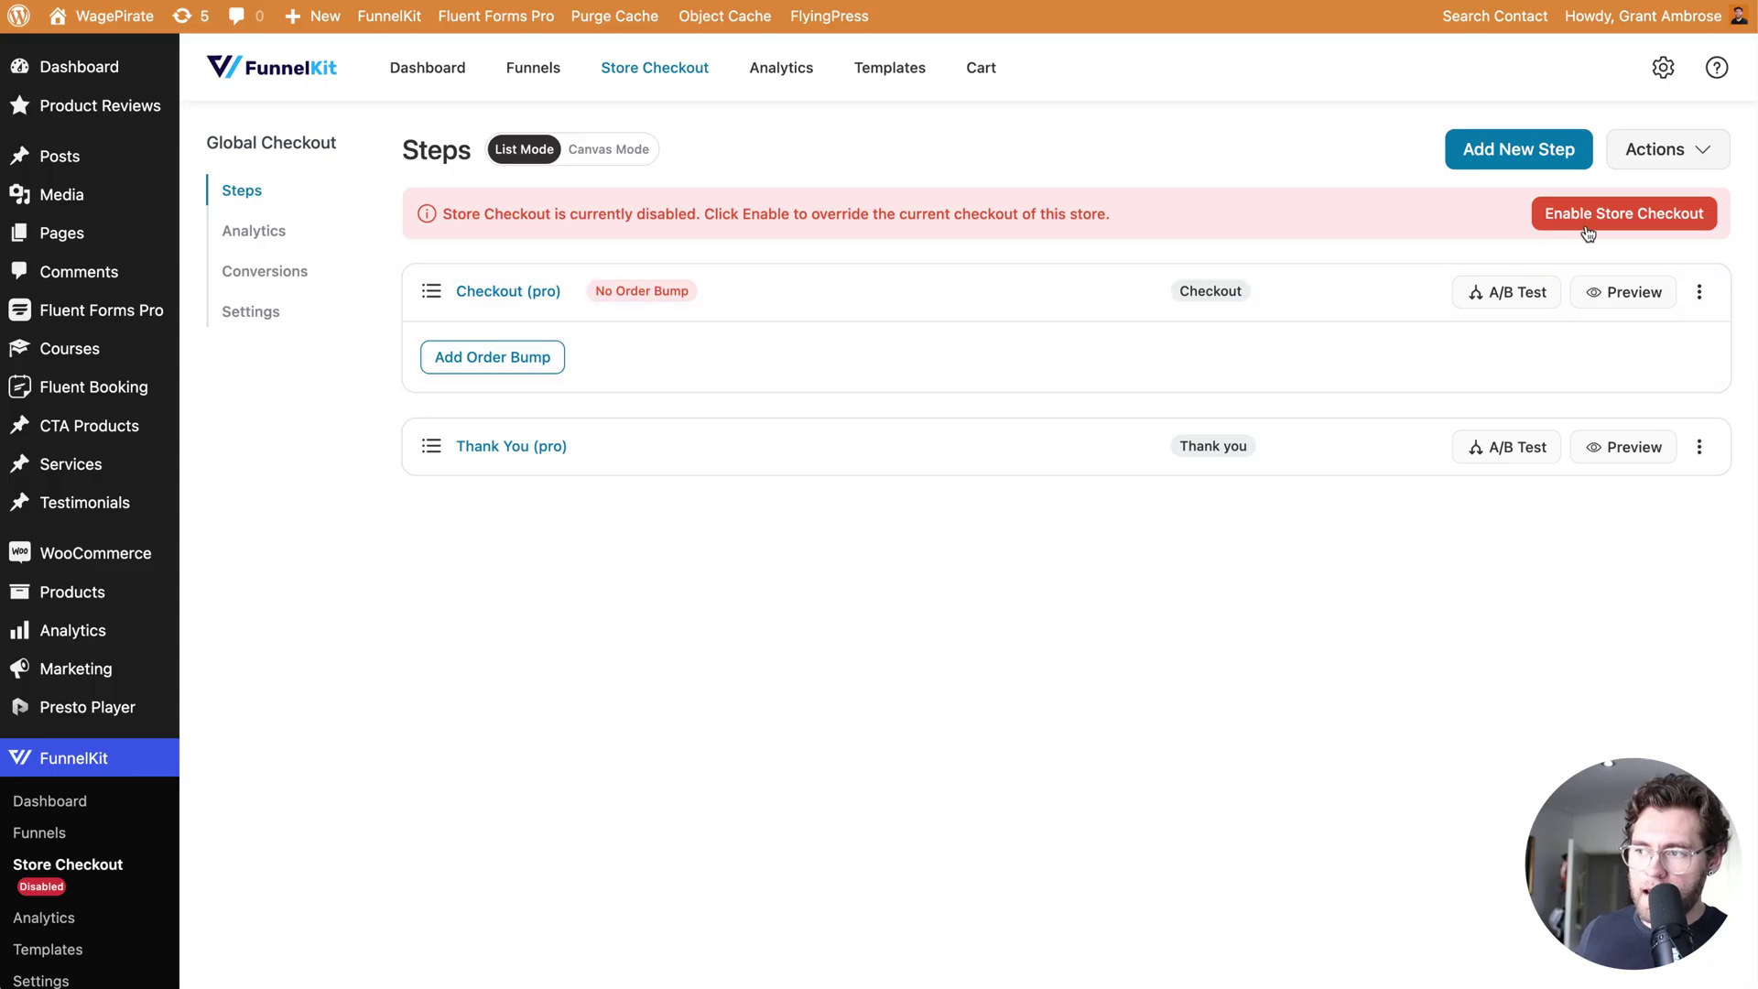
pyautogui.click(1597, 220)
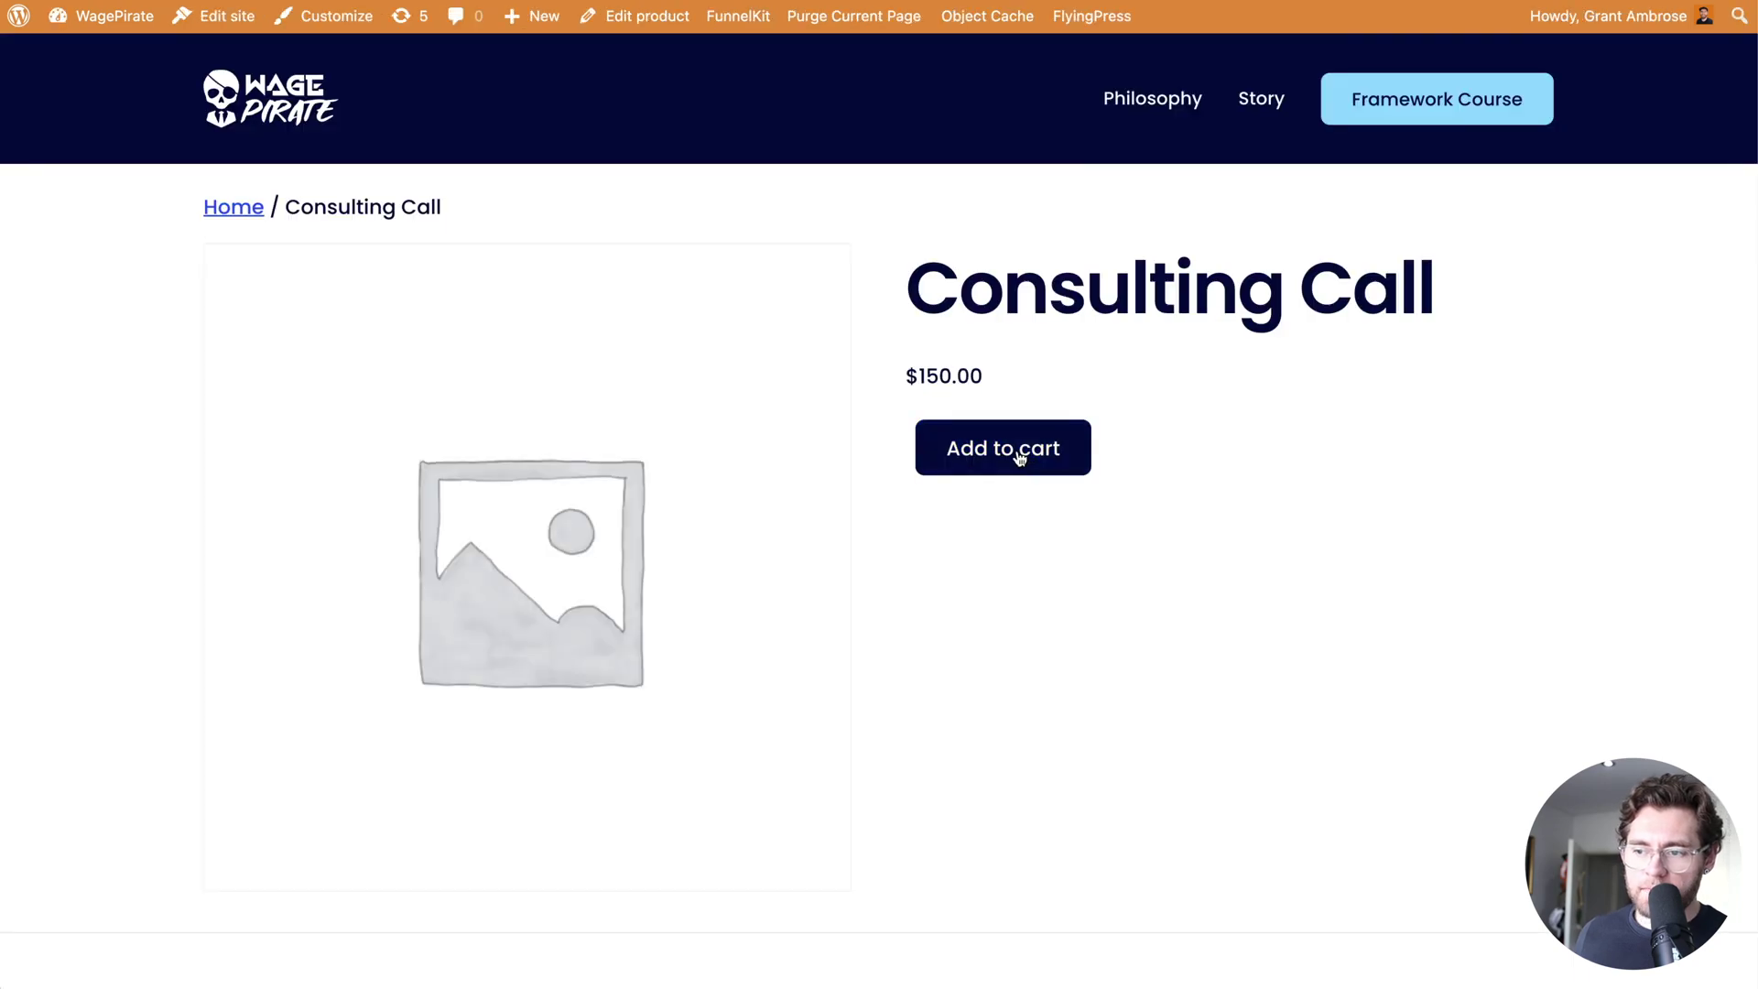
# Add the Consulting Call to the cart and proceed to checkout
pyautogui.click(1019, 458)
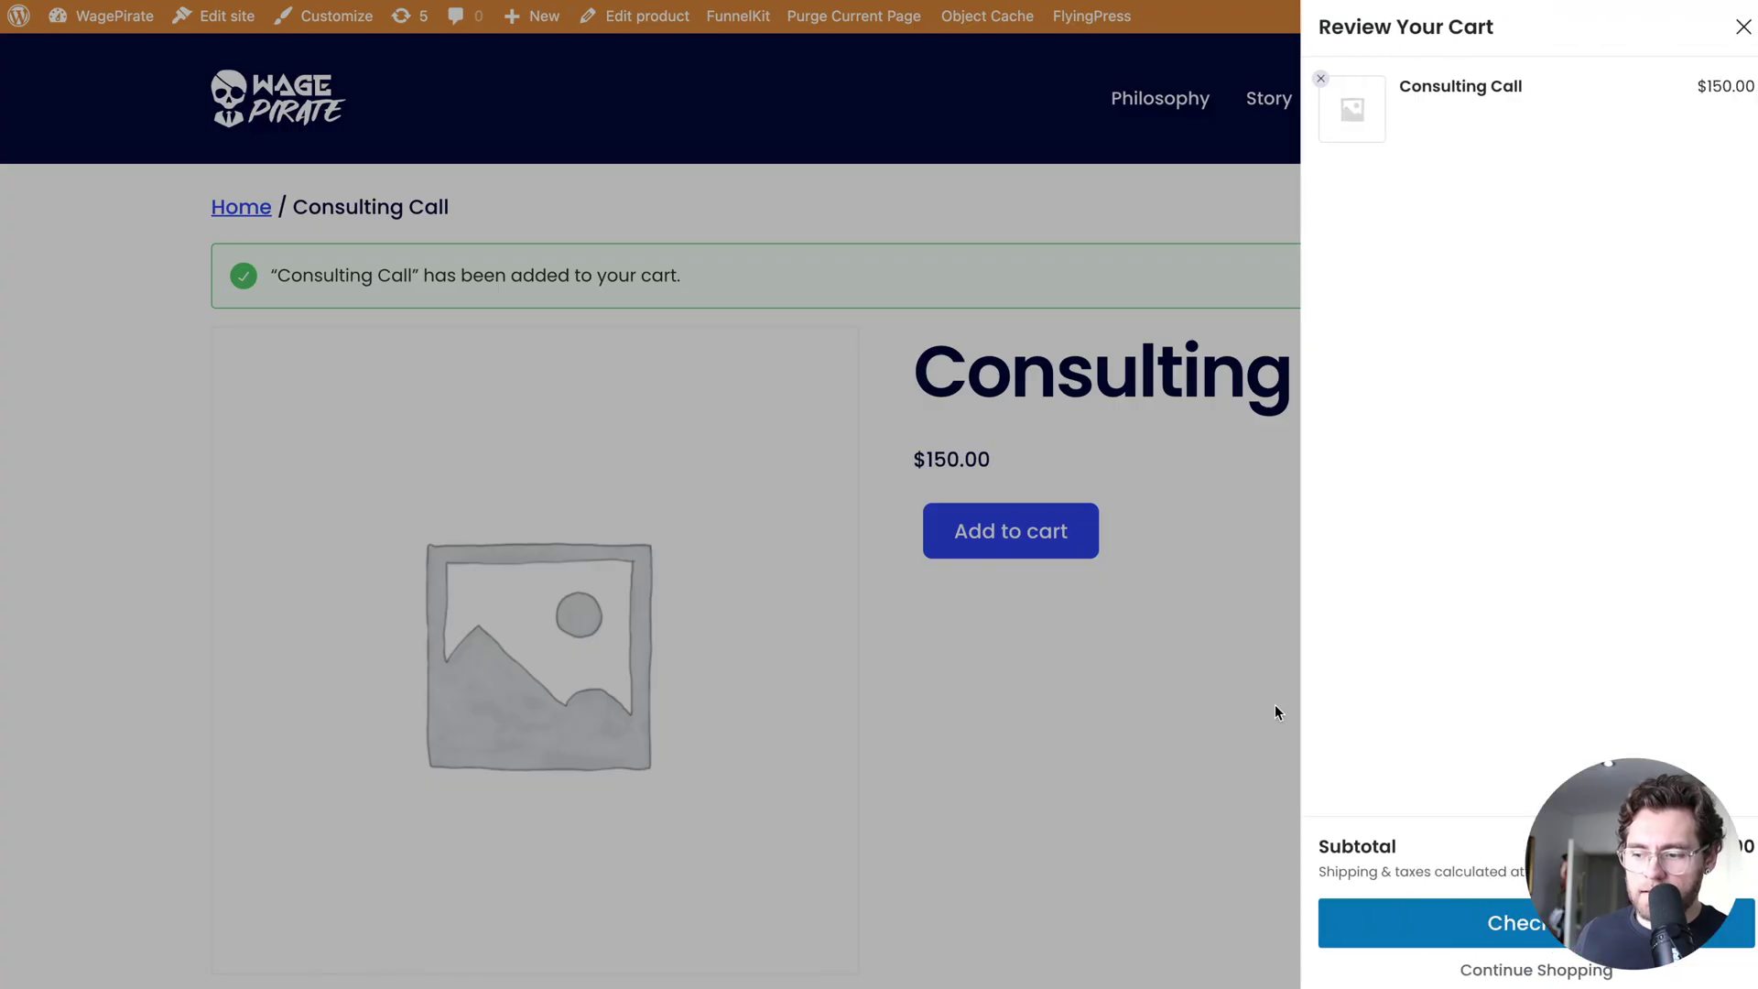
pyautogui.click(1423, 917)
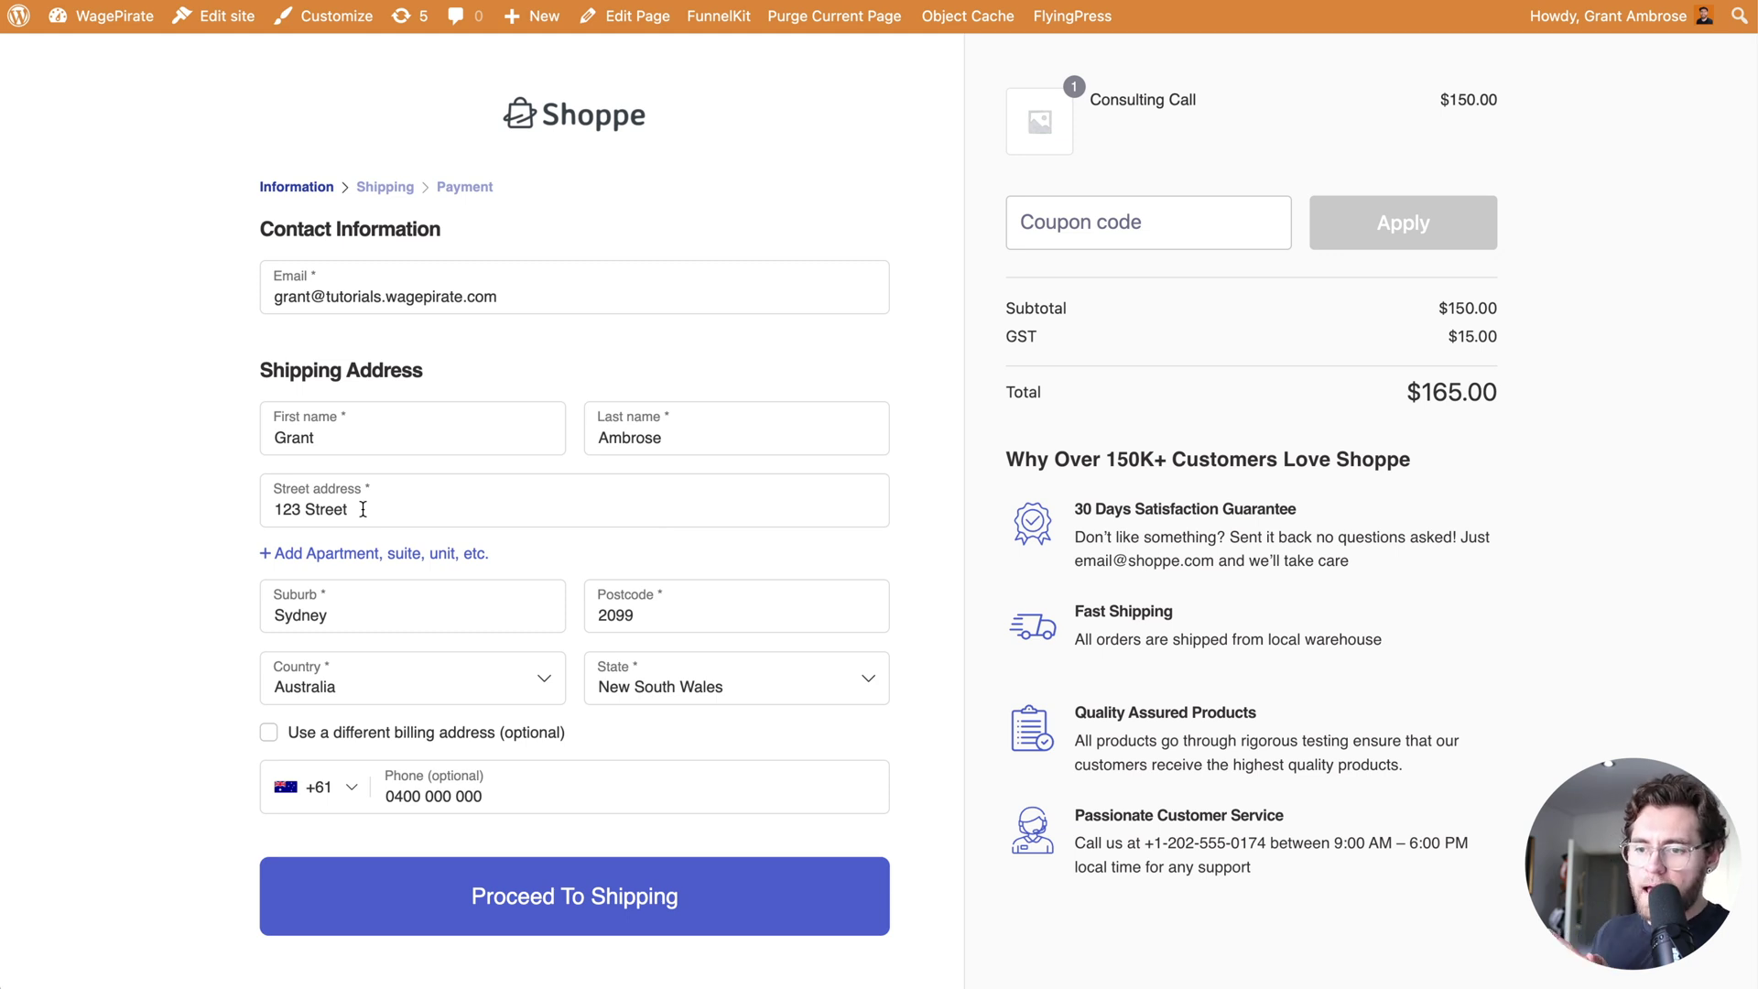
# Change the street address to read '123 street' in lowercase
pyautogui.click(363, 509)
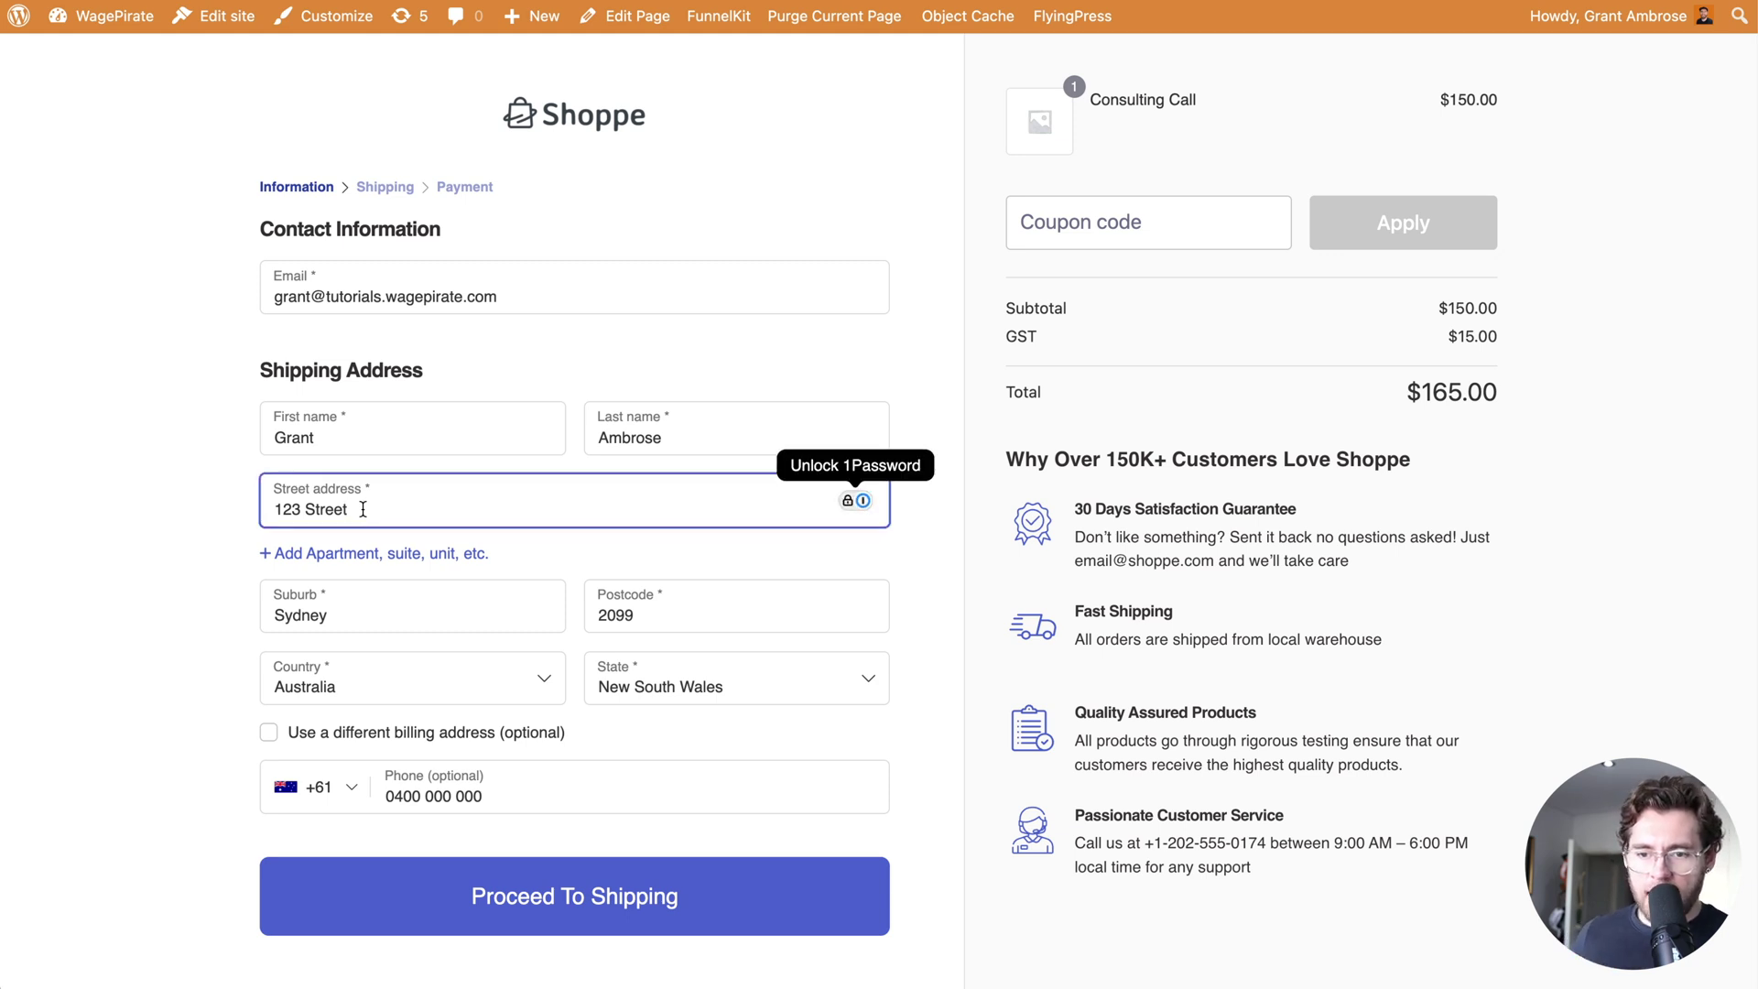
pyautogui.press('BackSpace')
pyautogui.press('BackSpace')
pyautogui.press('BackSpace')
pyautogui.press('BackSpace')
pyautogui.press('BackSpace')
pyautogui.press('BackSpace')
pyautogui.write('street')
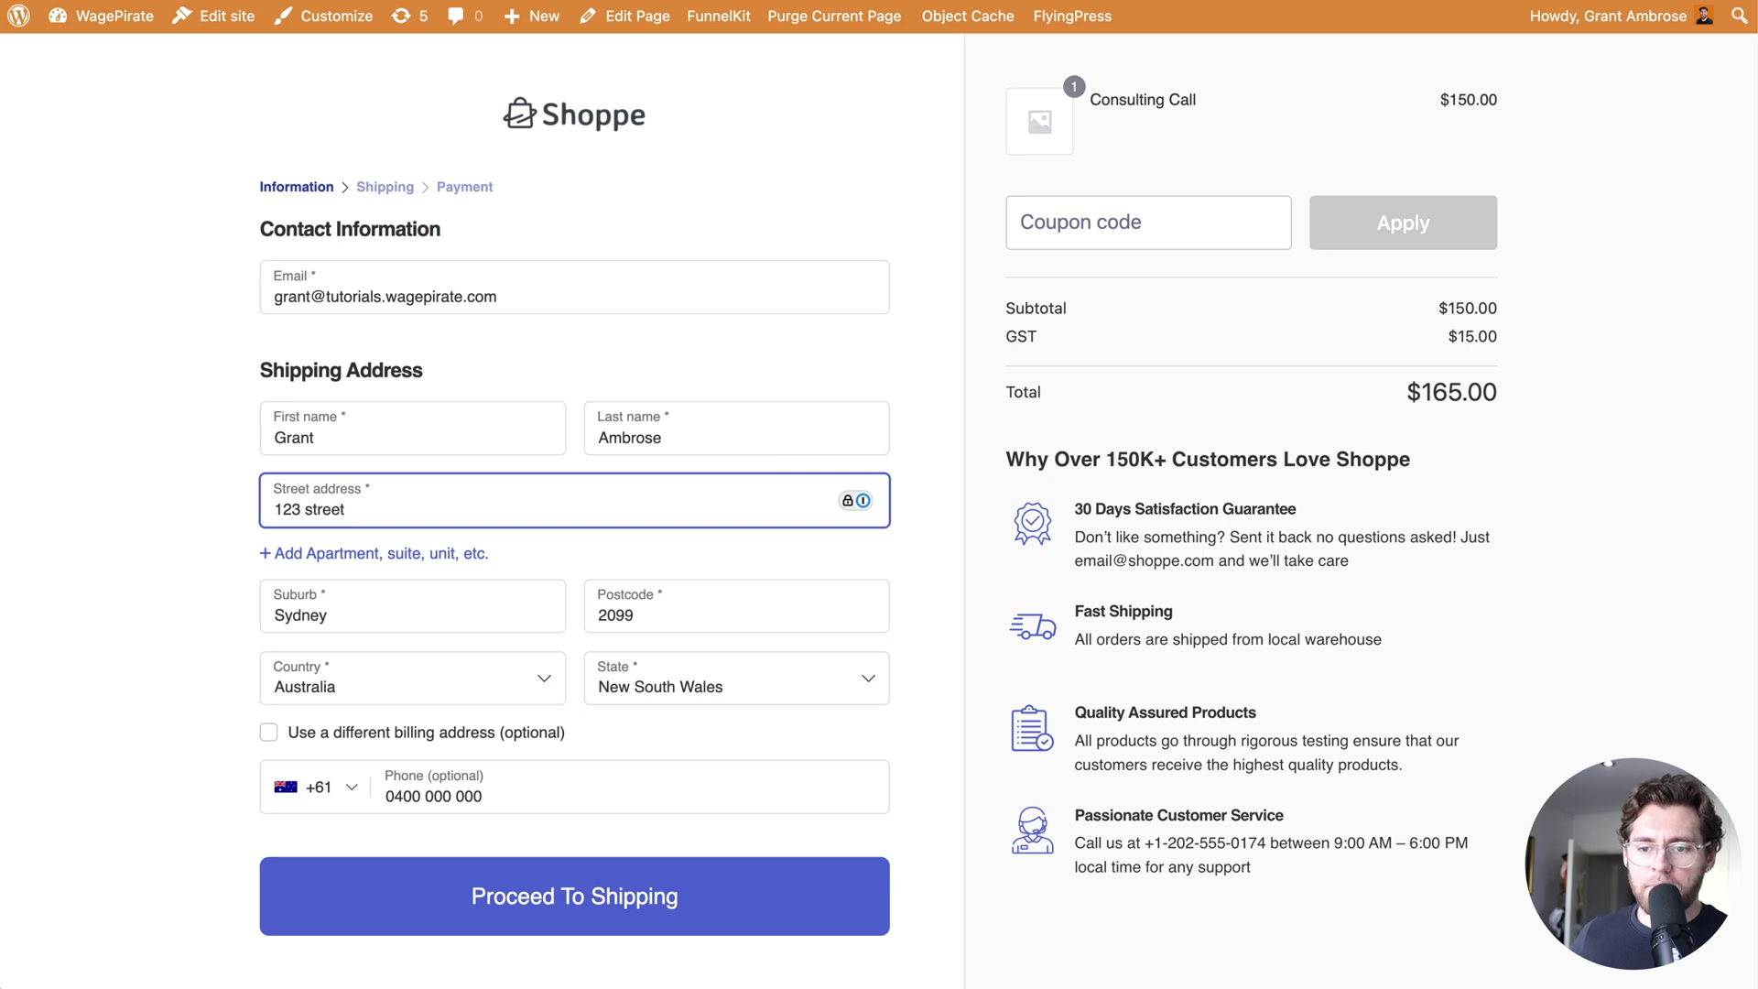
pyautogui.click(945, 577)
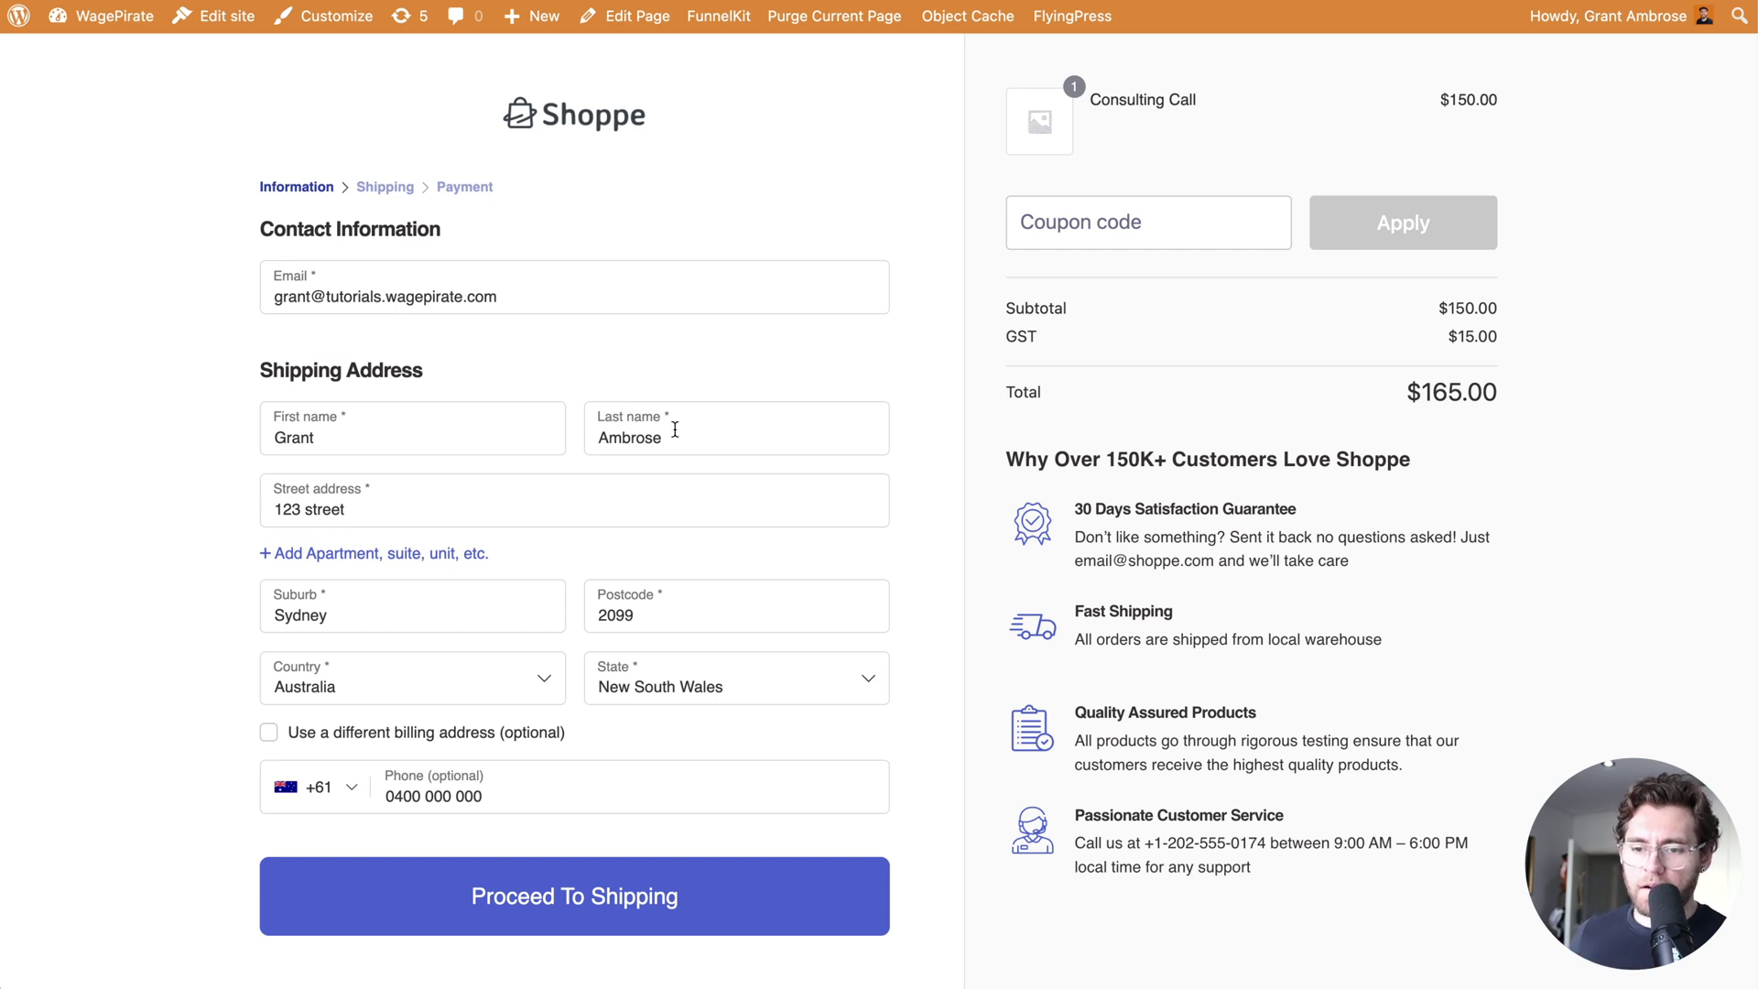
# Advance through Shipping to Payment and select Test Gateway By FunnelKit
pyautogui.click(611, 904)
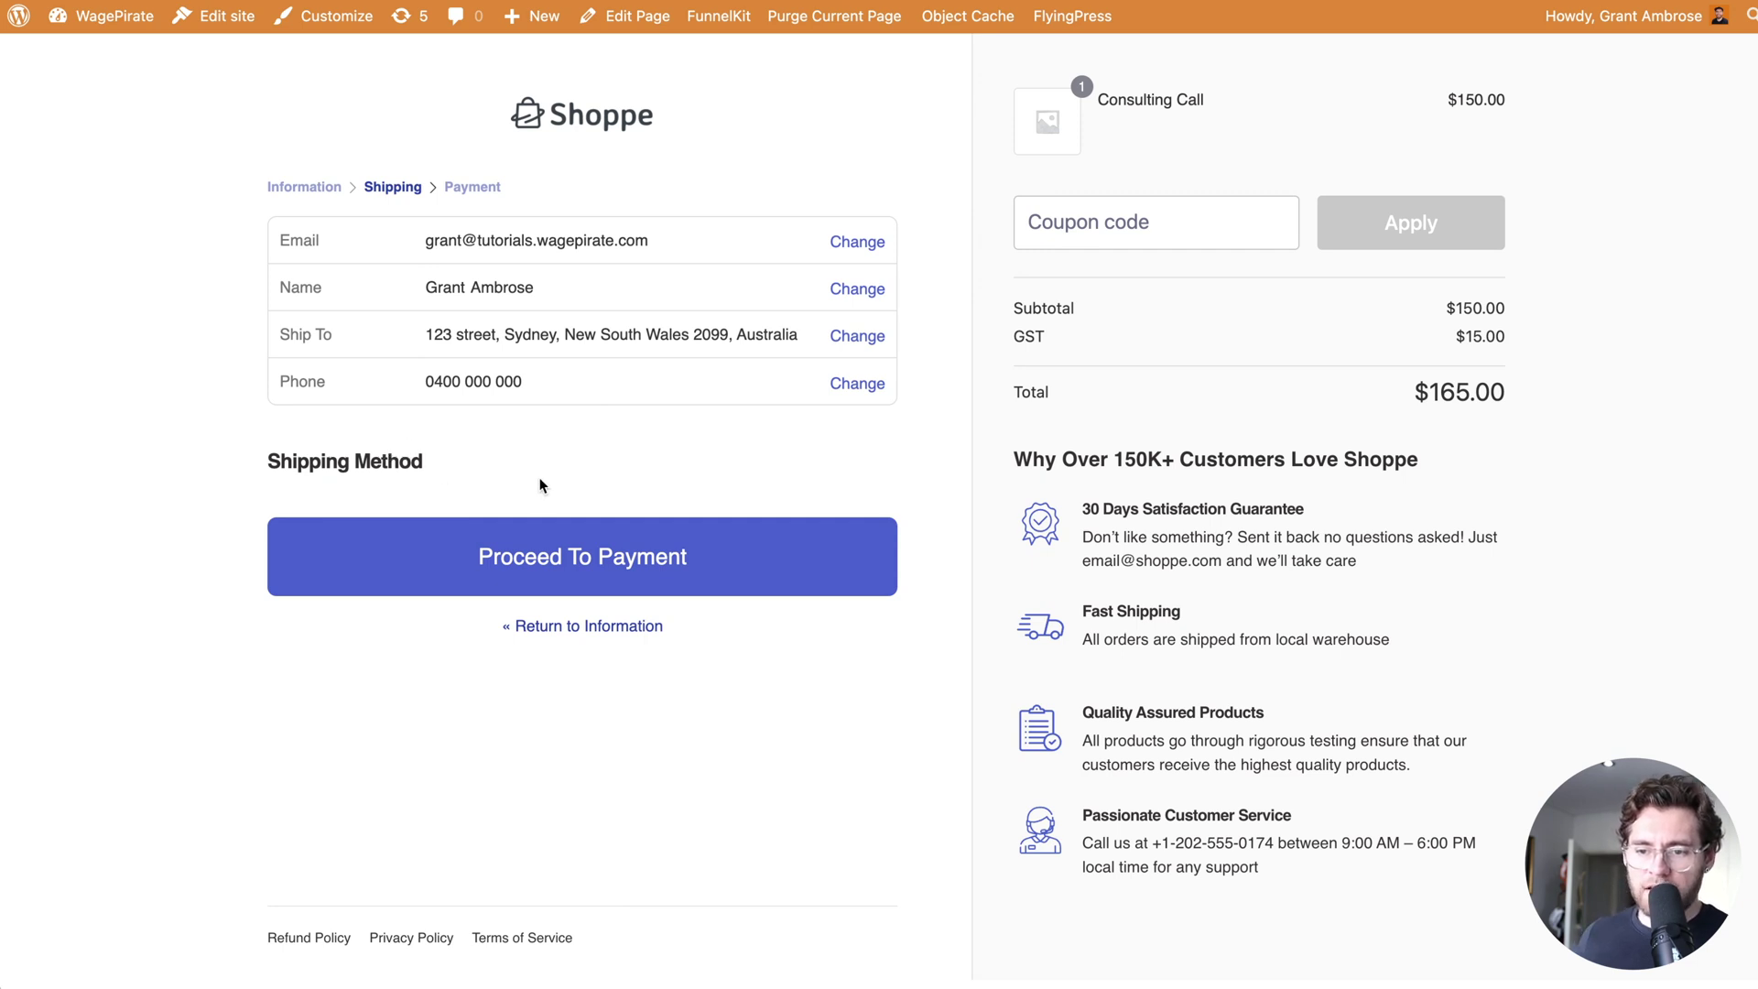
pyautogui.click(589, 555)
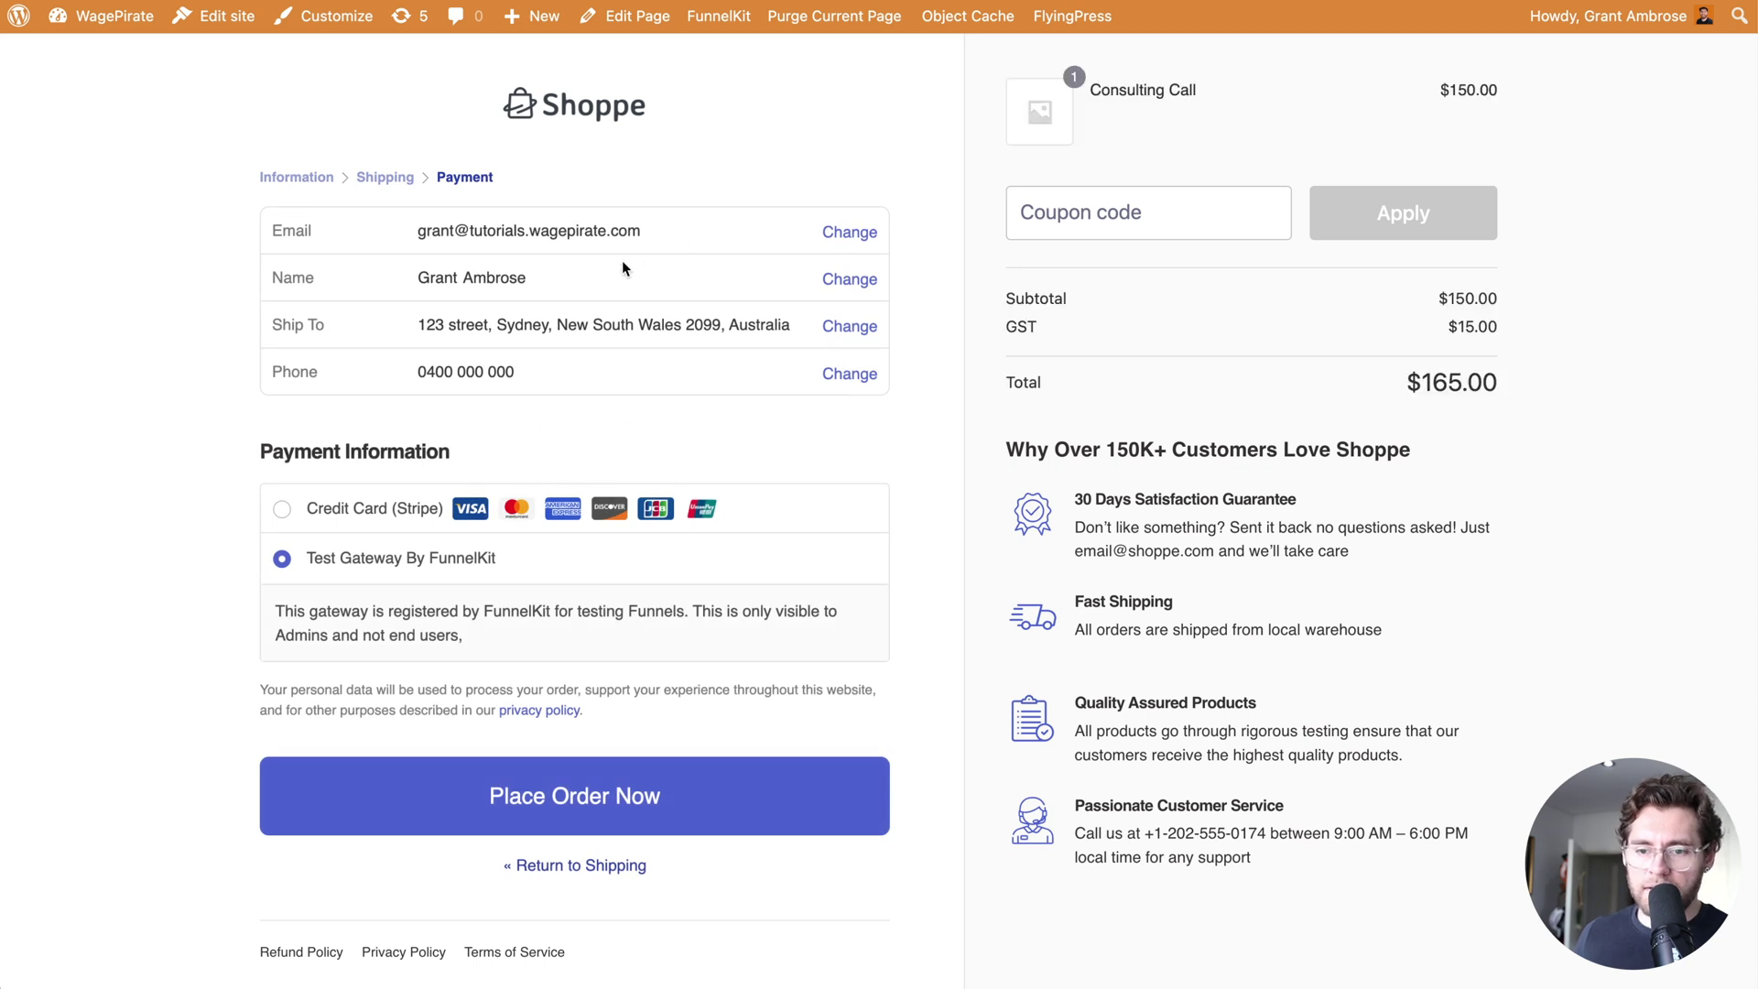
pyautogui.click(369, 511)
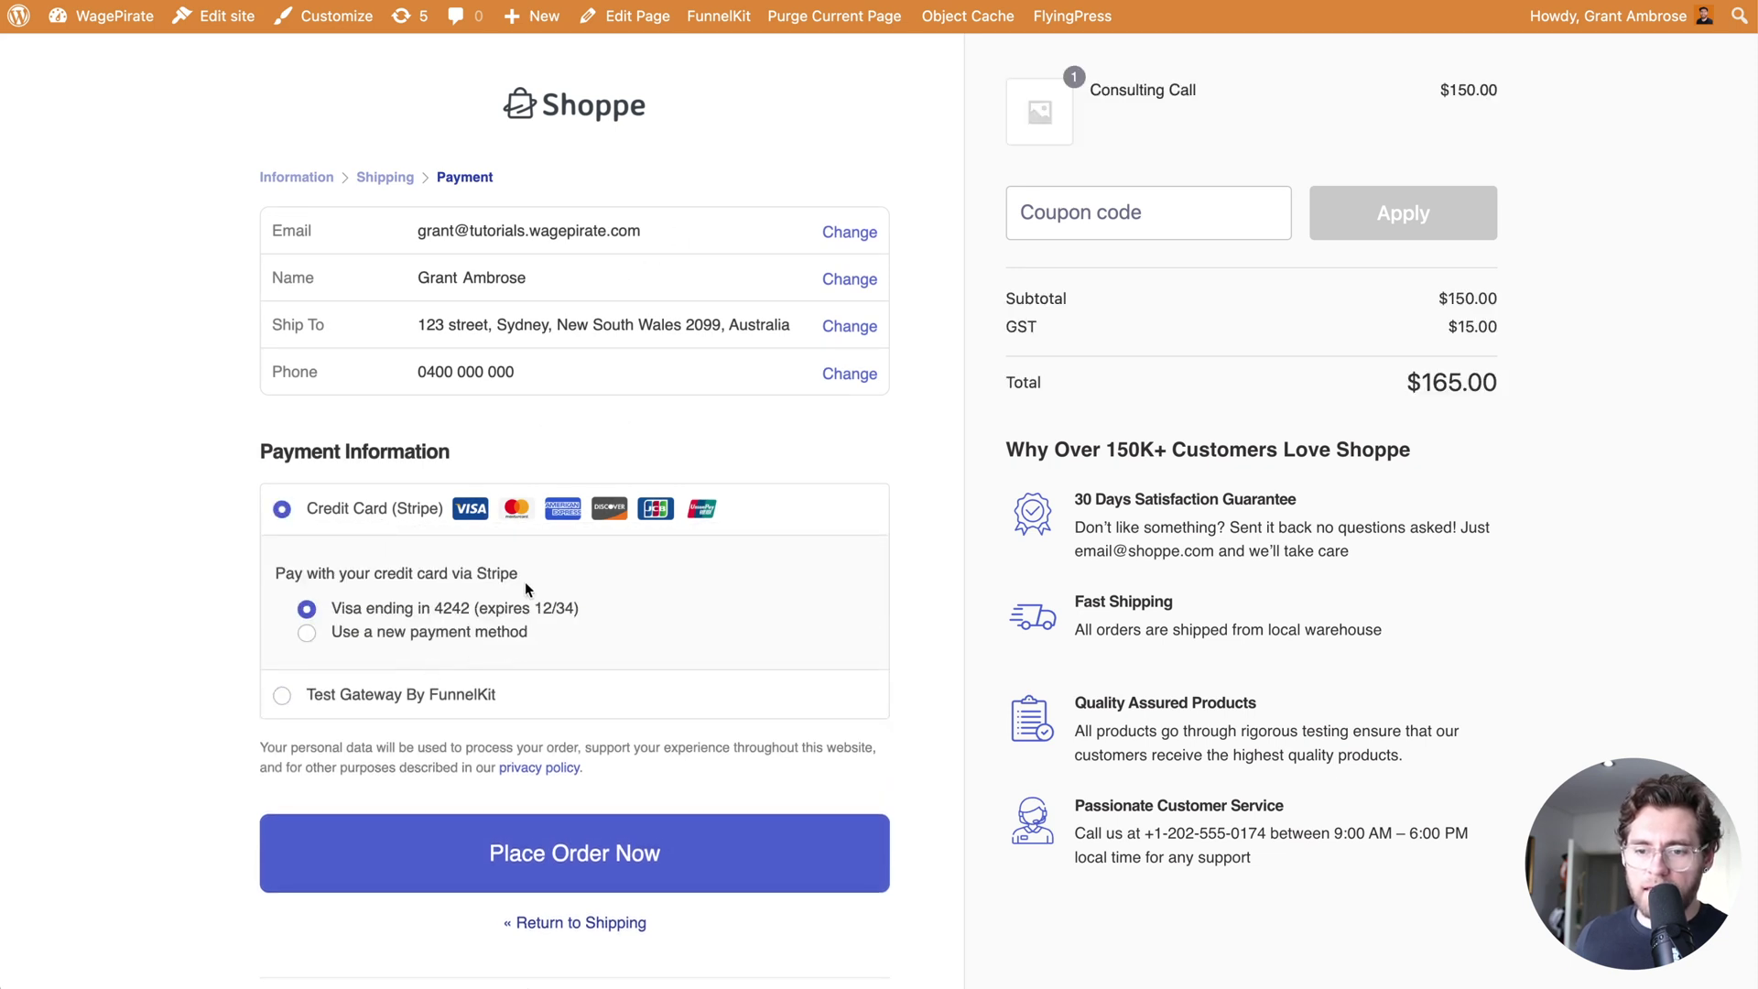
pyautogui.click(410, 688)
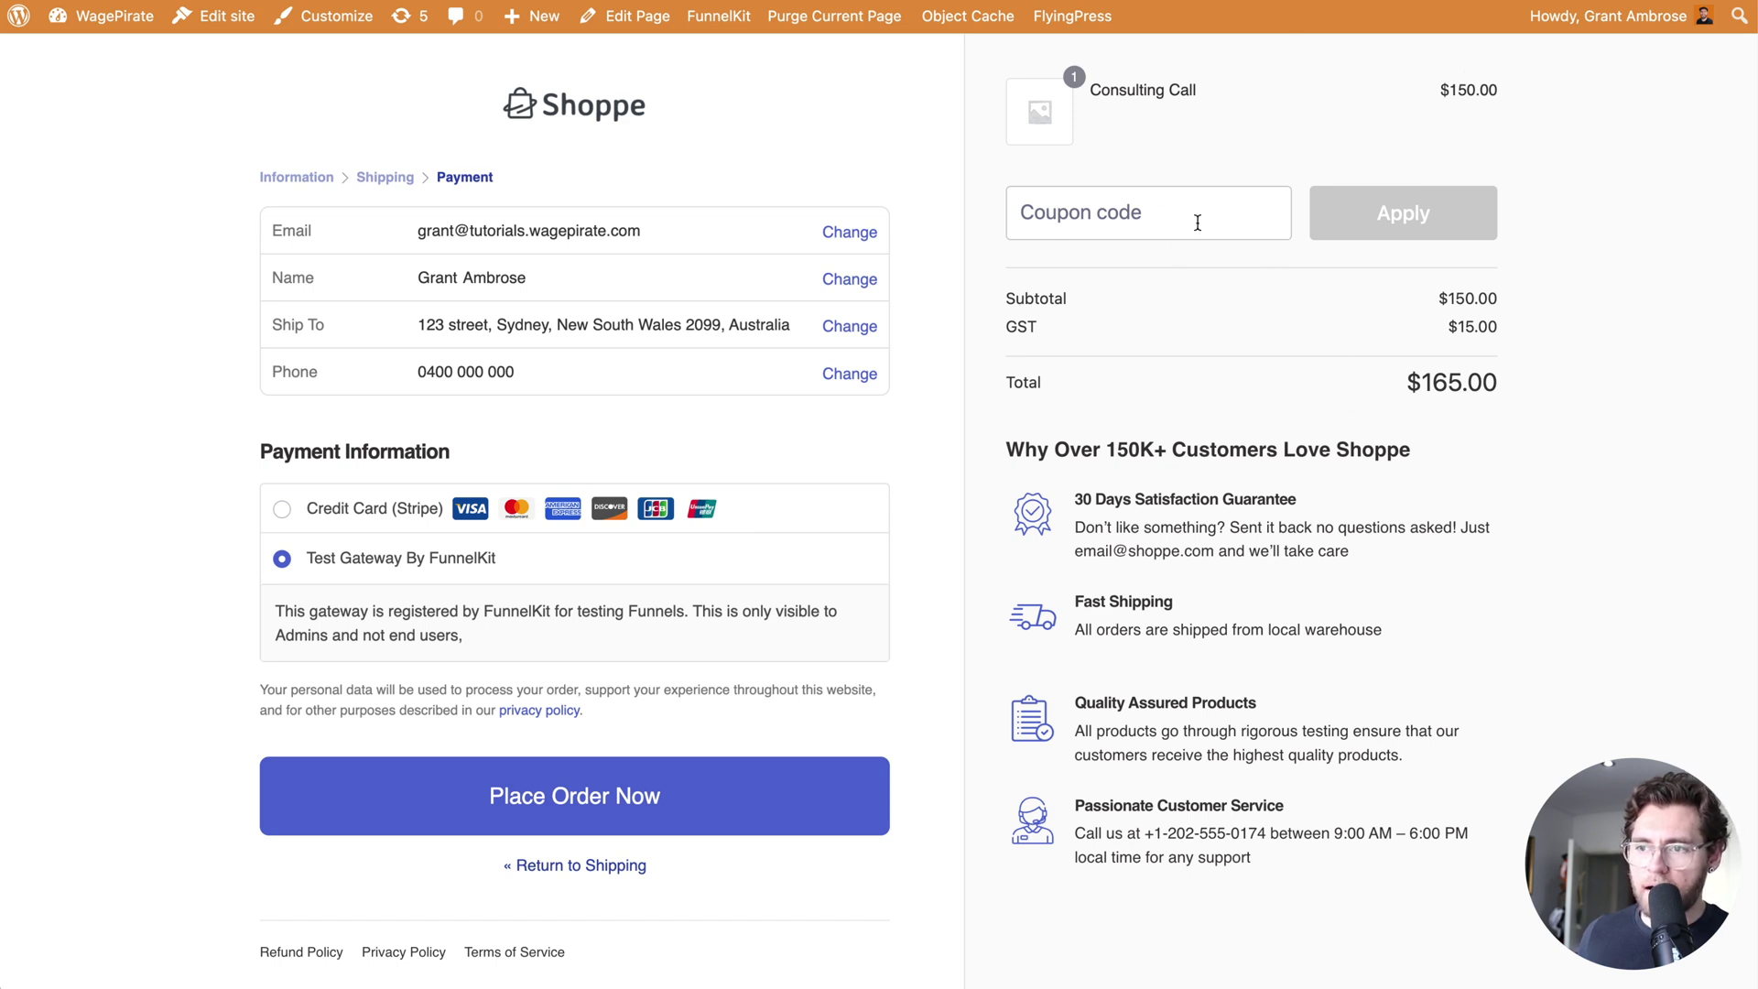
# Open DevTools and view the checkout at mobile screen size
pyautogui.rightClick(988, 216)
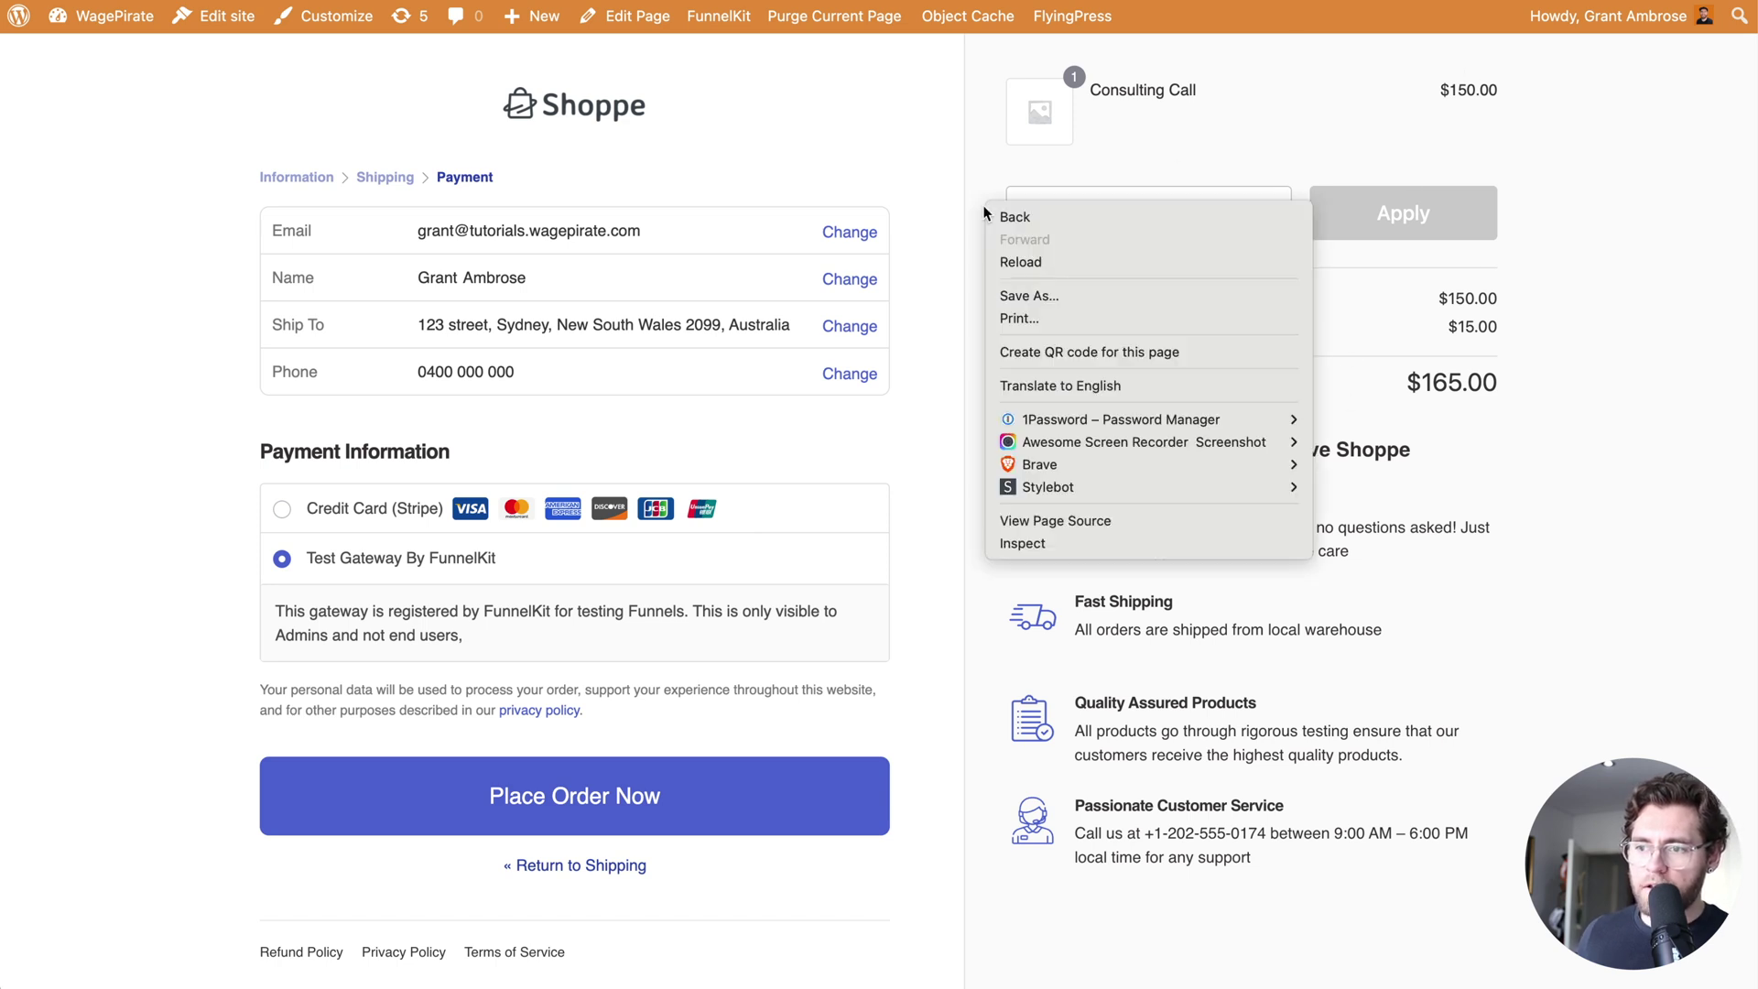
pyautogui.click(1047, 544)
pyautogui.press('super+shift+m')
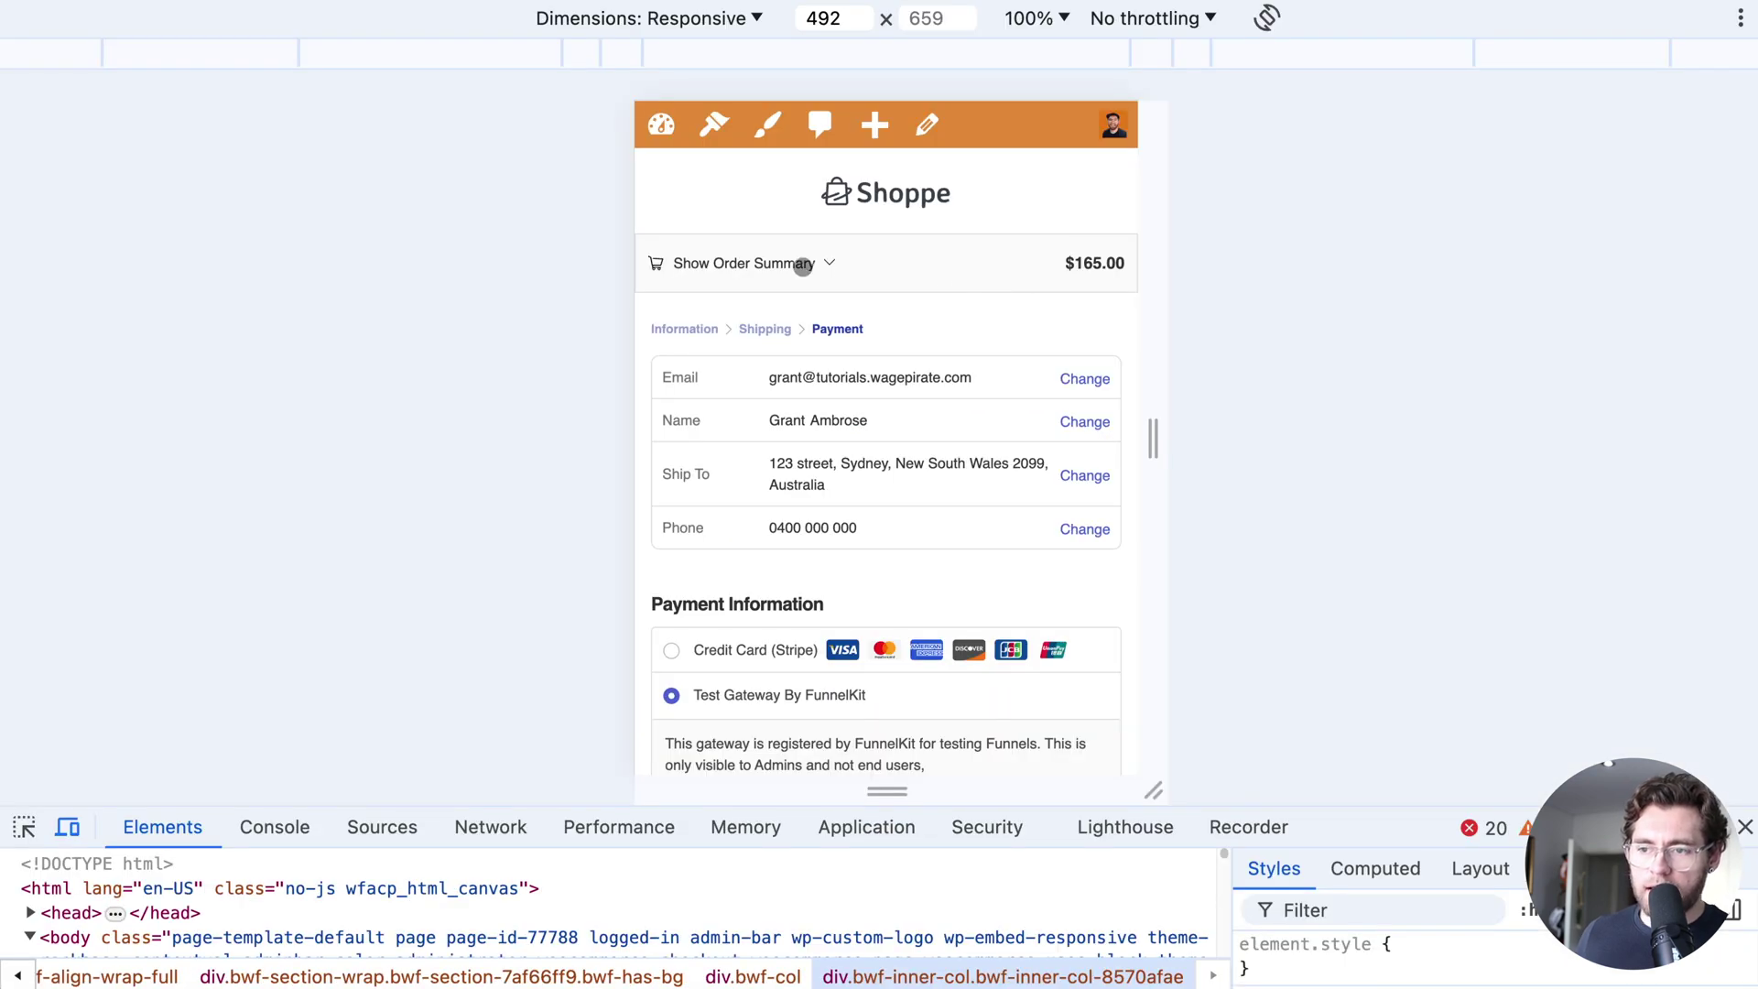
# Check the mobile order summary and Payment step, then return to Information
pyautogui.click(803, 265)
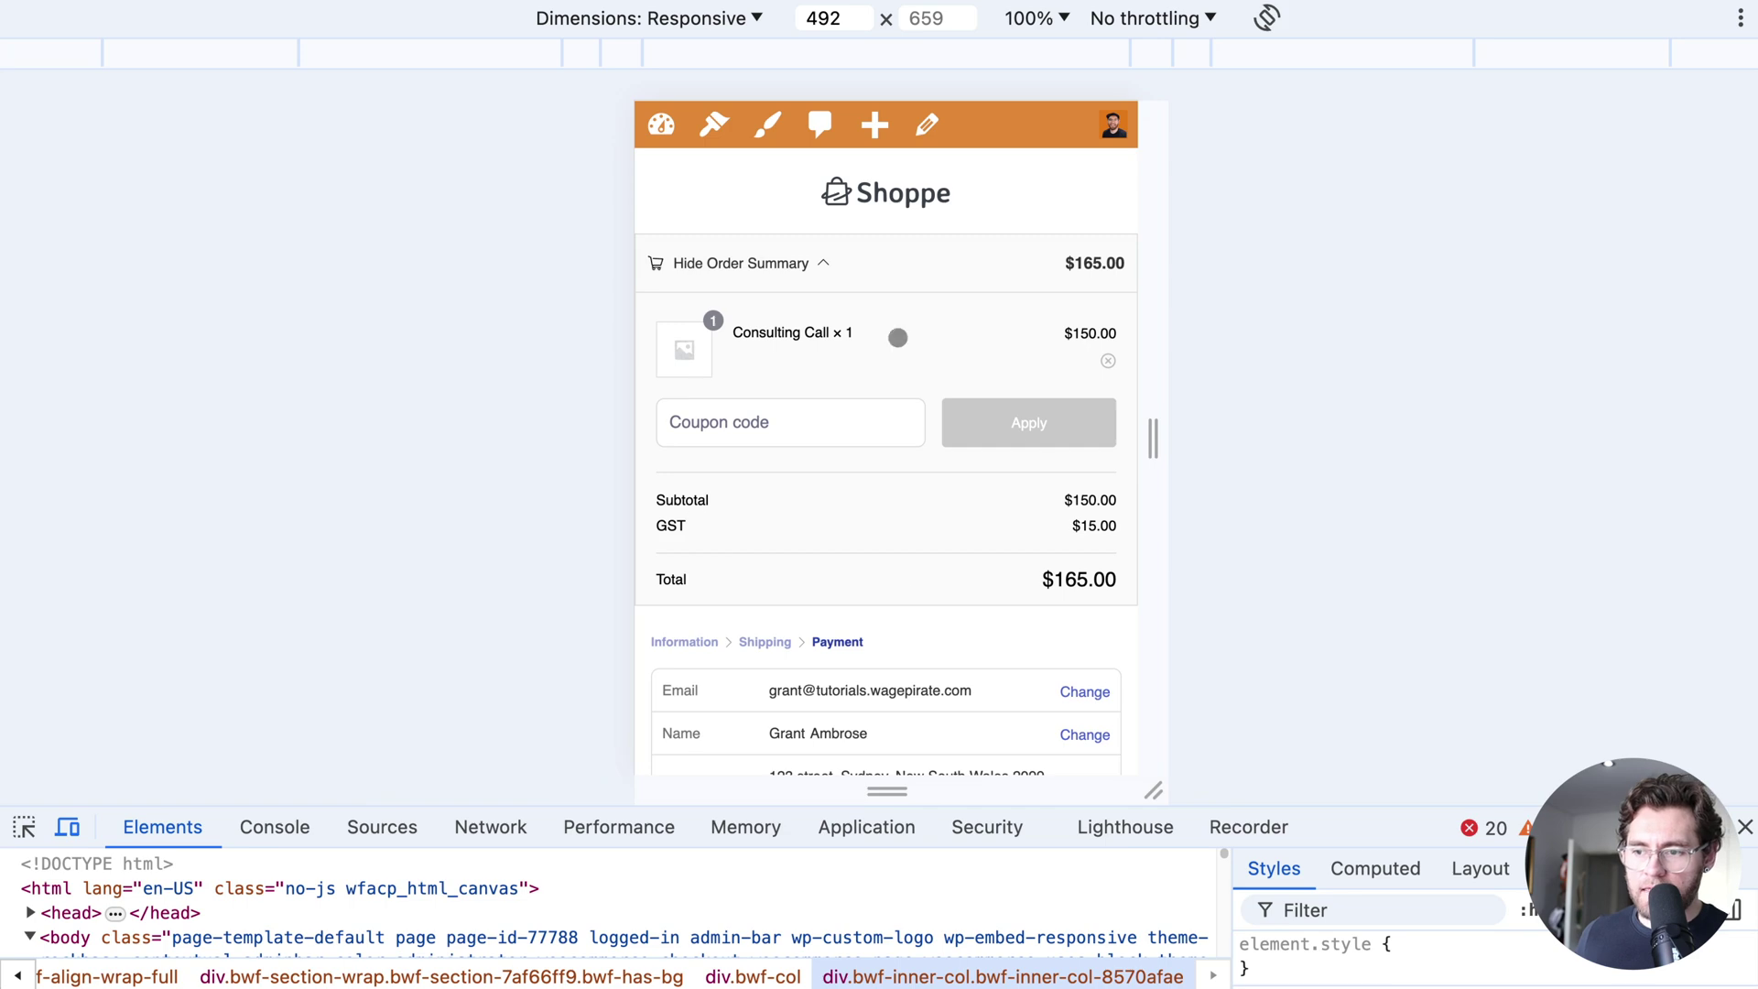
pyautogui.click(793, 267)
pyautogui.scroll(-2, 852, 321)
pyautogui.scroll(-5, 875, 352)
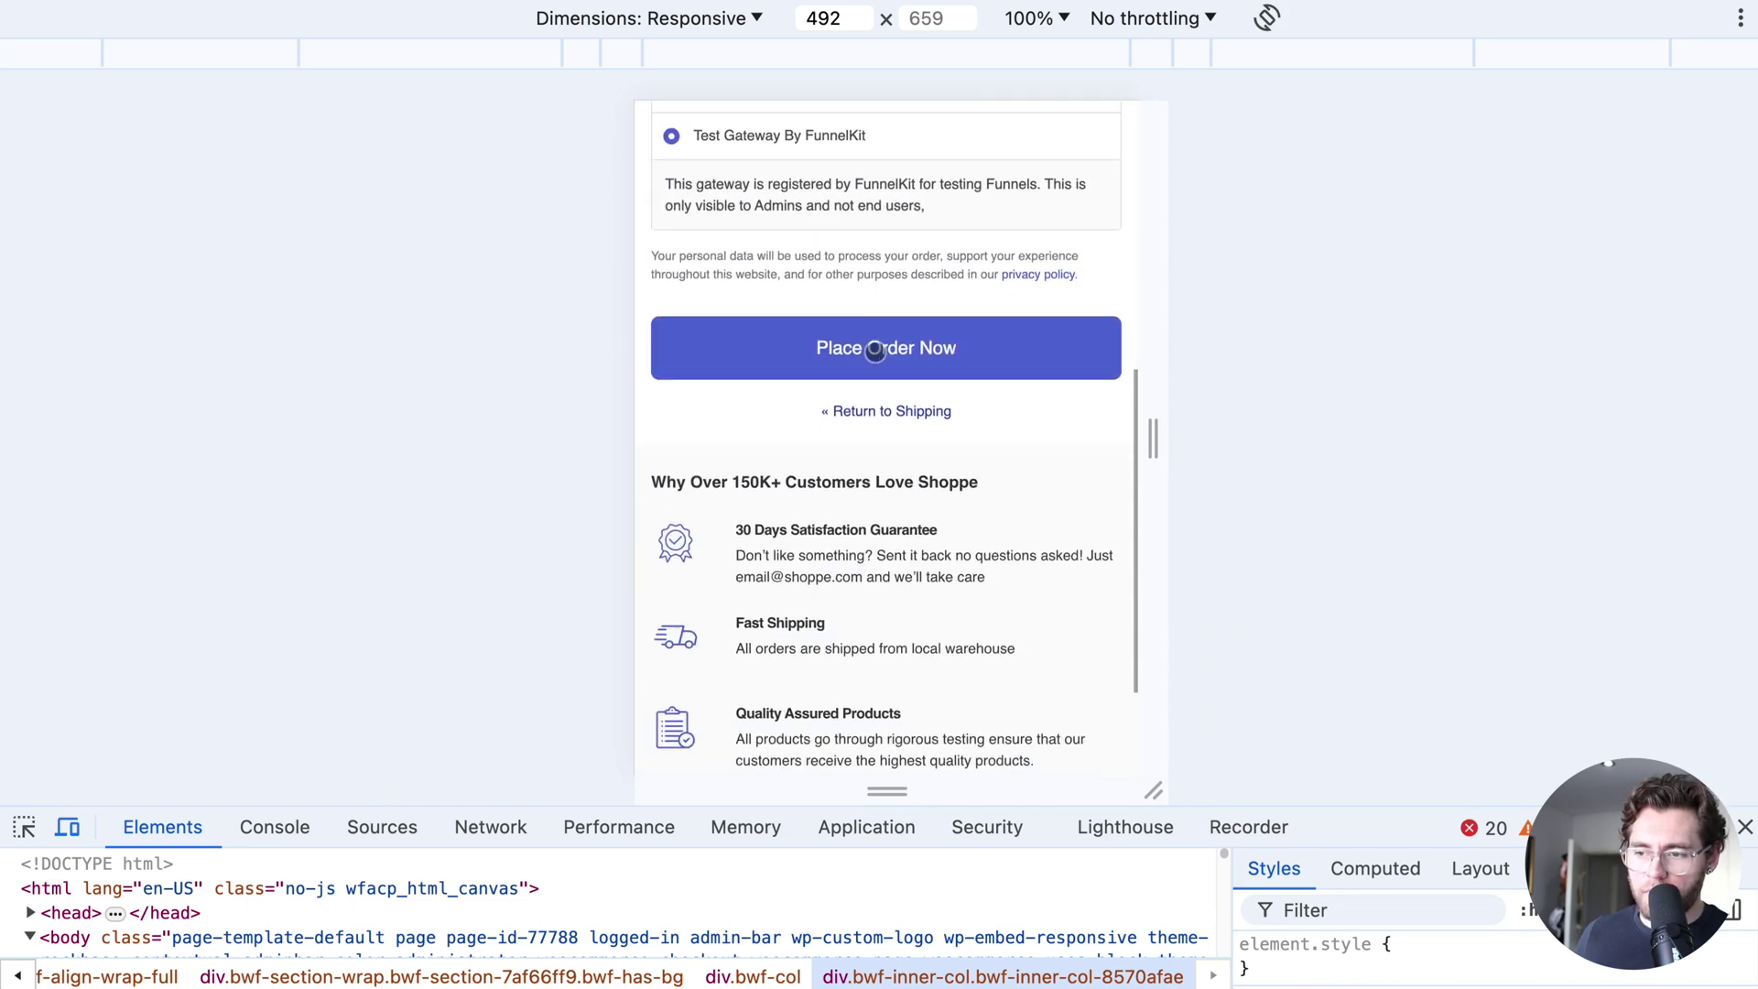
pyautogui.scroll(-2, 870, 354)
pyautogui.scroll(8, 871, 353)
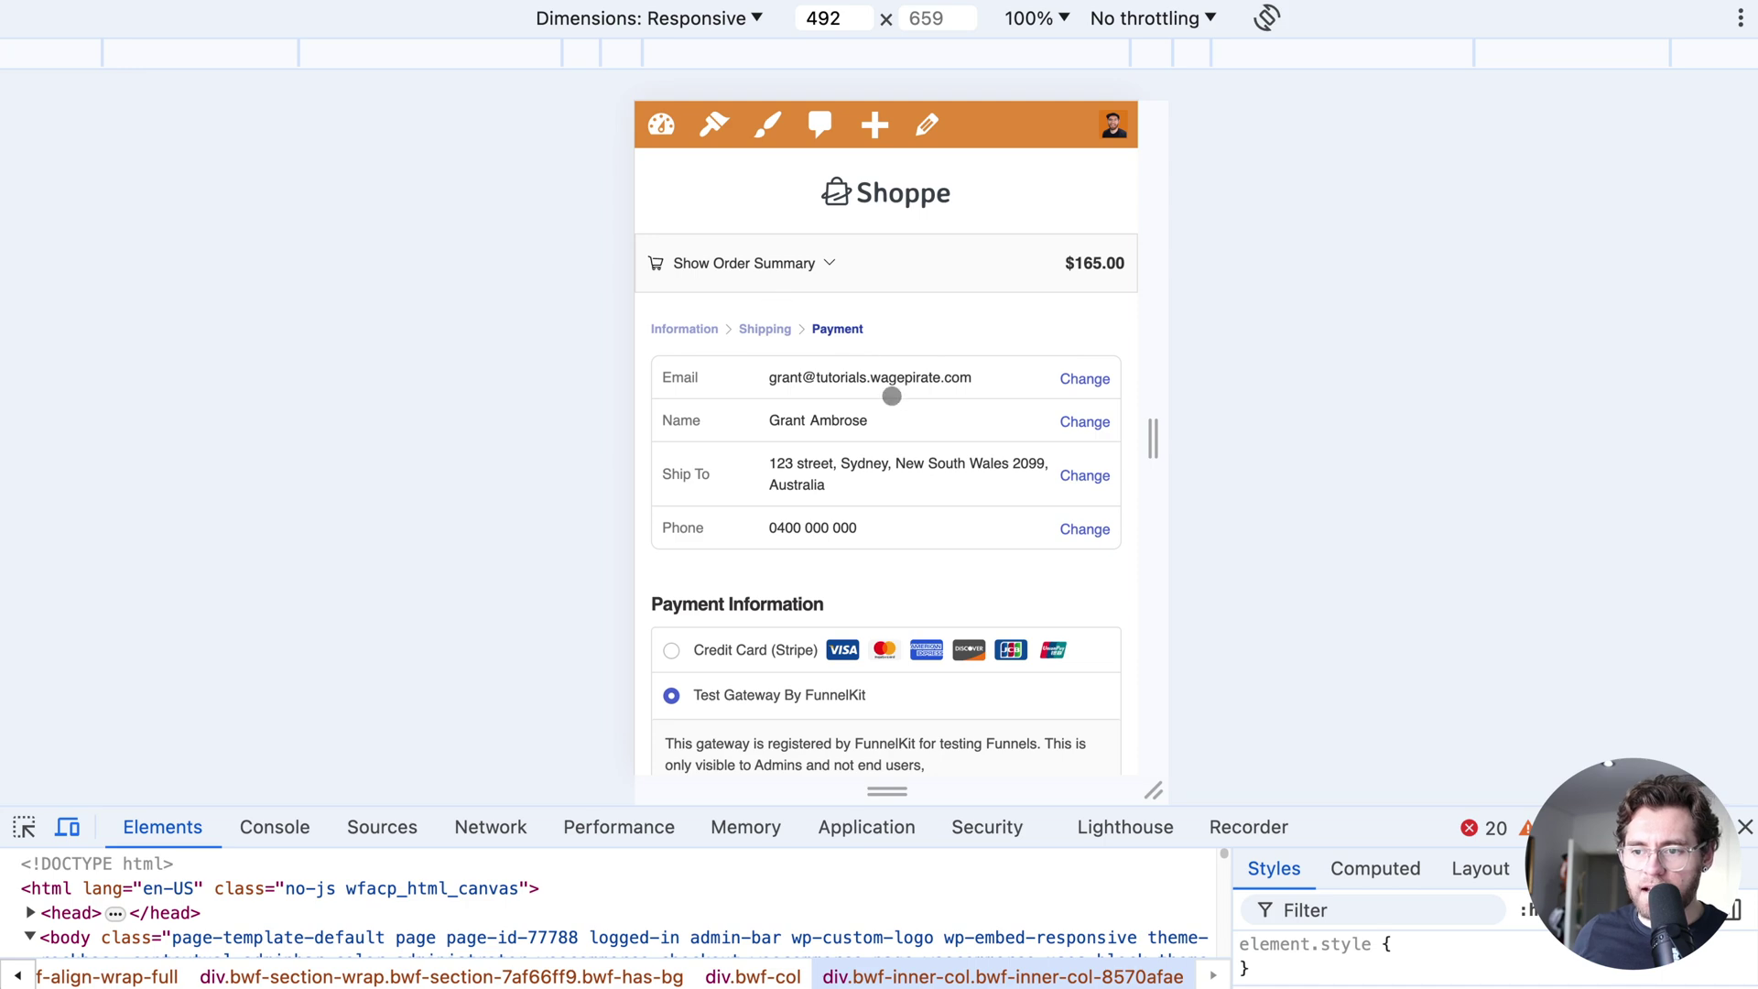
pyautogui.scroll(-8, 891, 396)
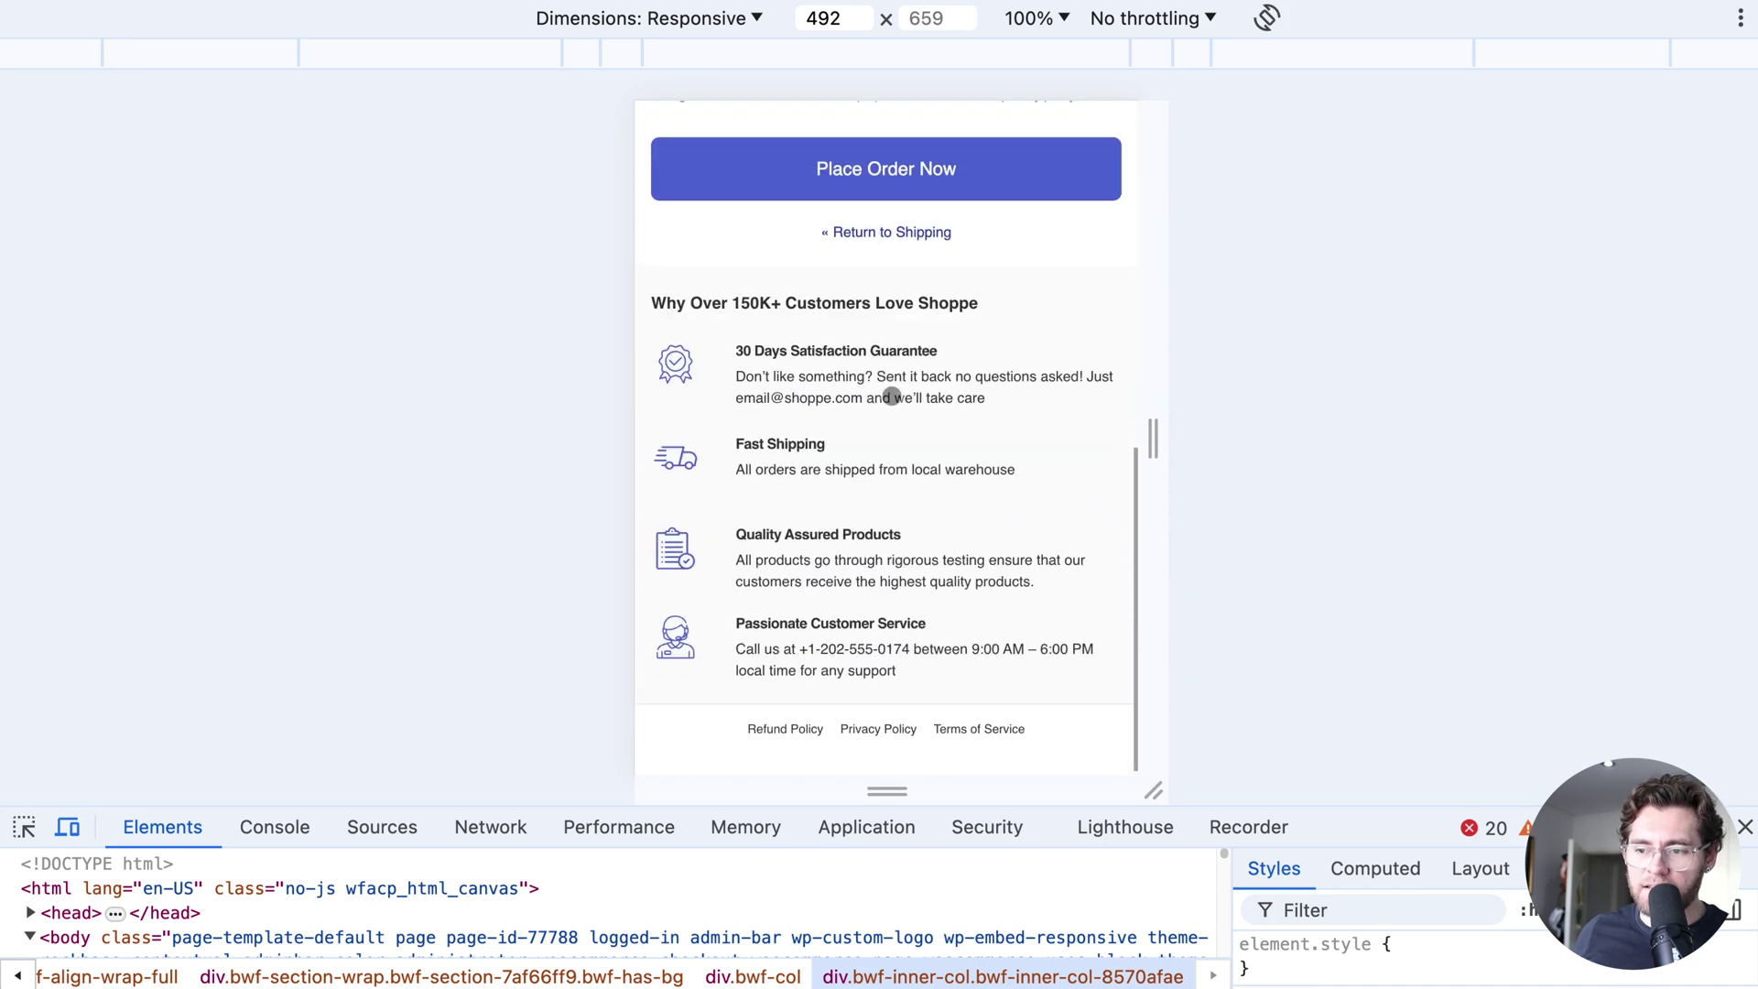
pyautogui.scroll(15, 892, 397)
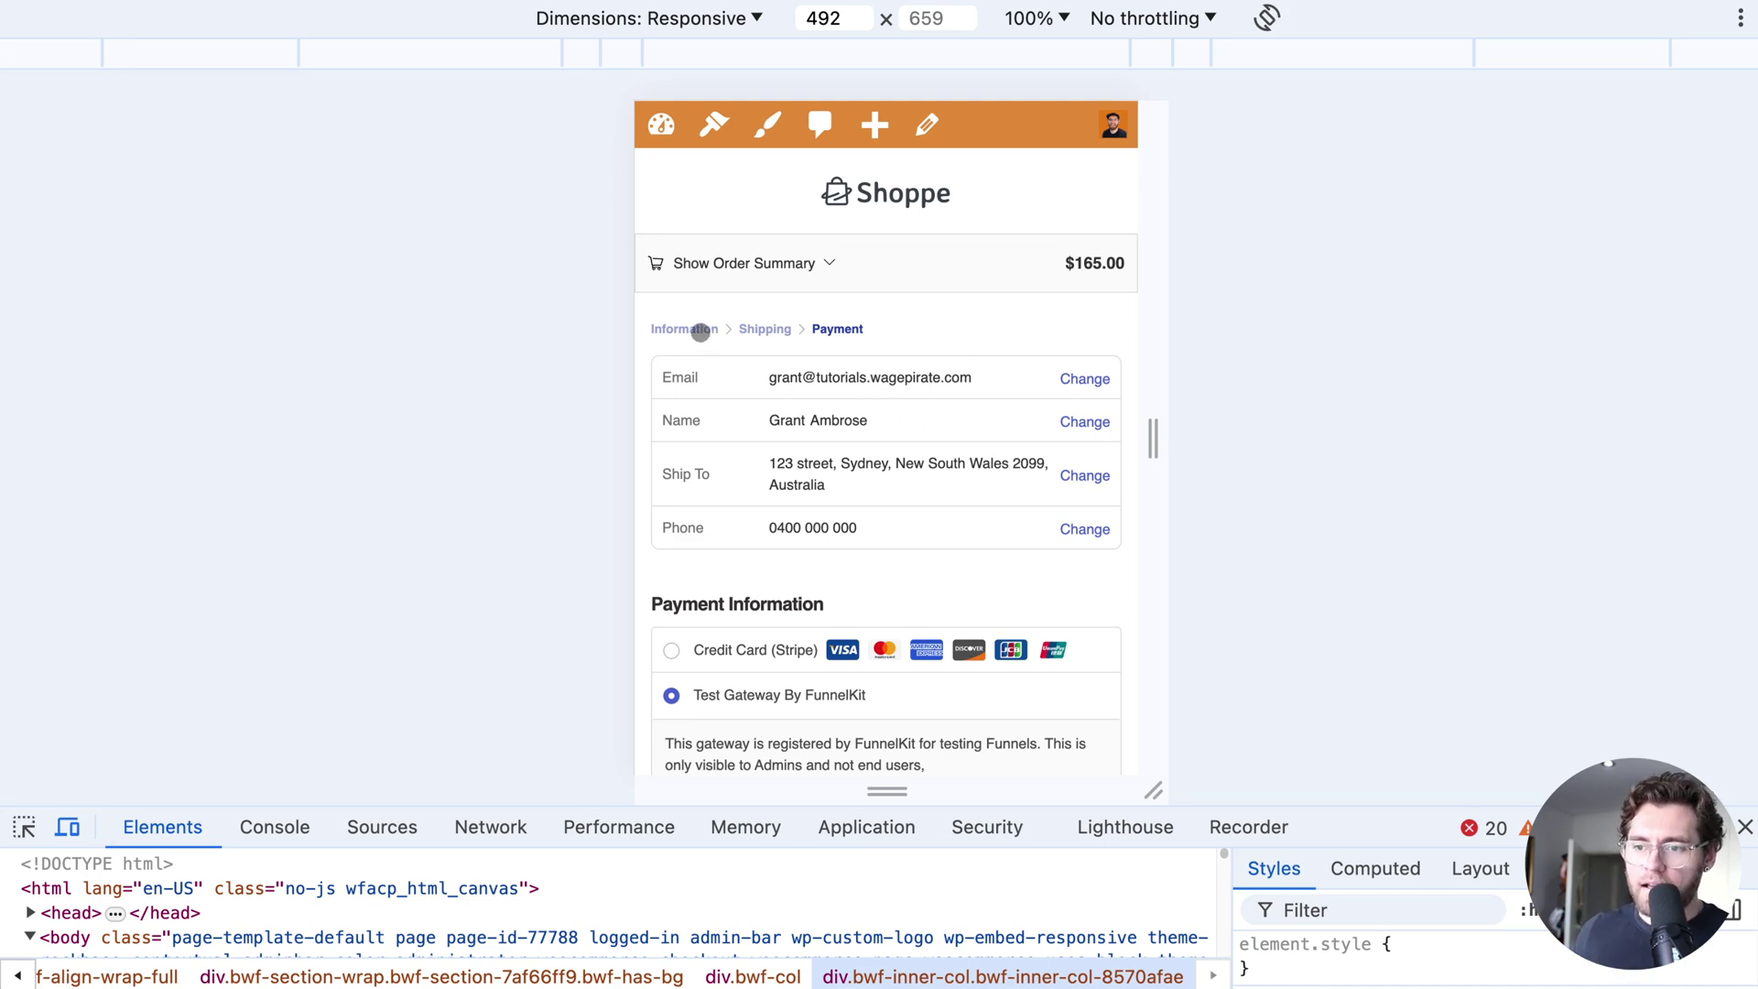
pyautogui.click(700, 332)
# From the Shipping step, change the ship-to street address number to 4
pyautogui.scroll(-5, 863, 498)
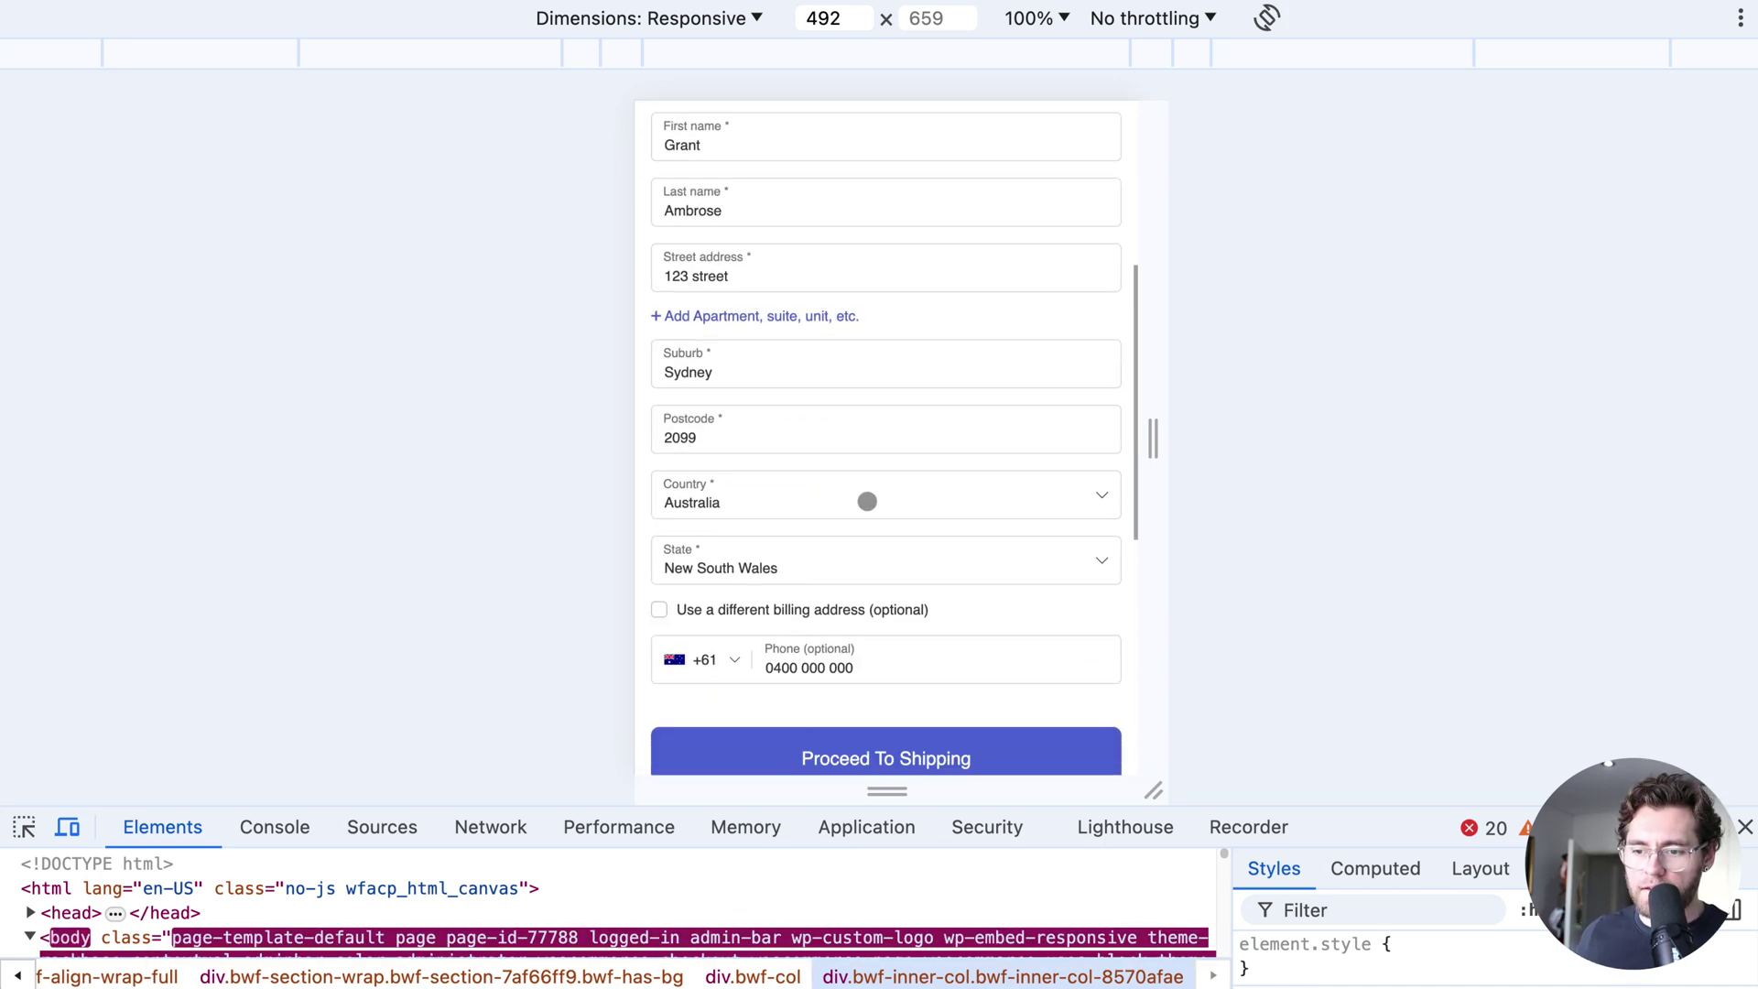
pyautogui.scroll(-2, 866, 499)
pyautogui.scroll(10, 867, 496)
pyautogui.click(773, 286)
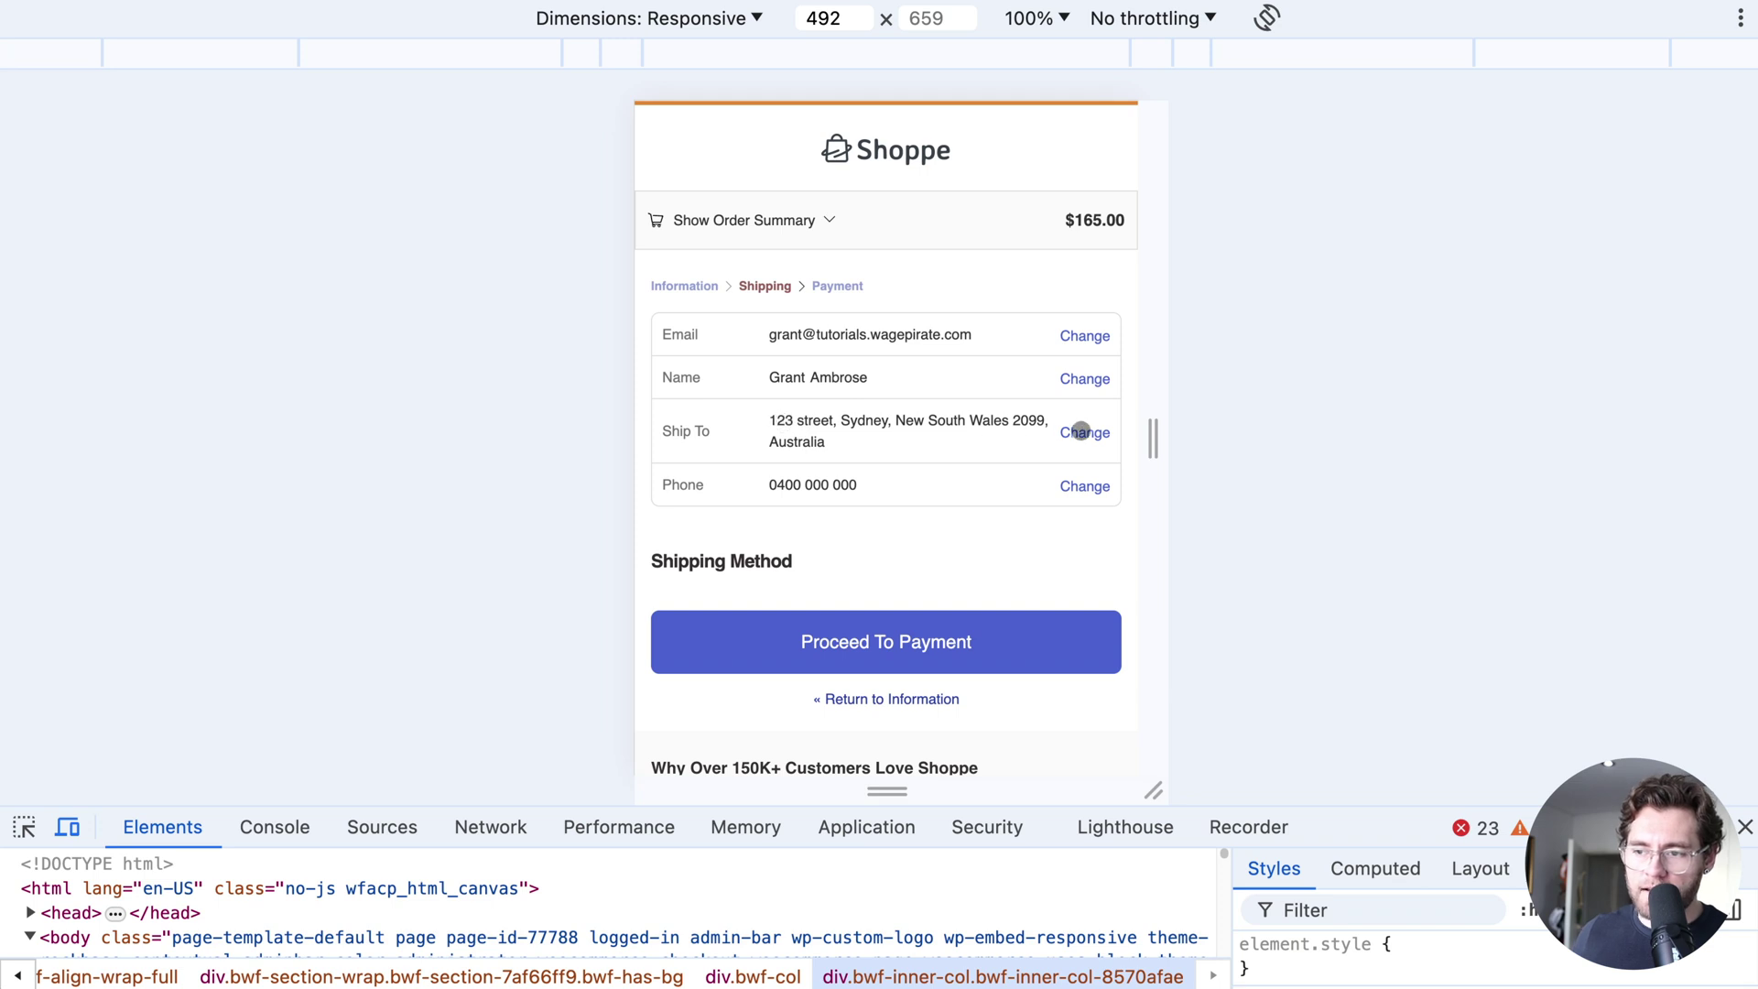
pyautogui.click(1084, 431)
pyautogui.scroll(-3, 810, 509)
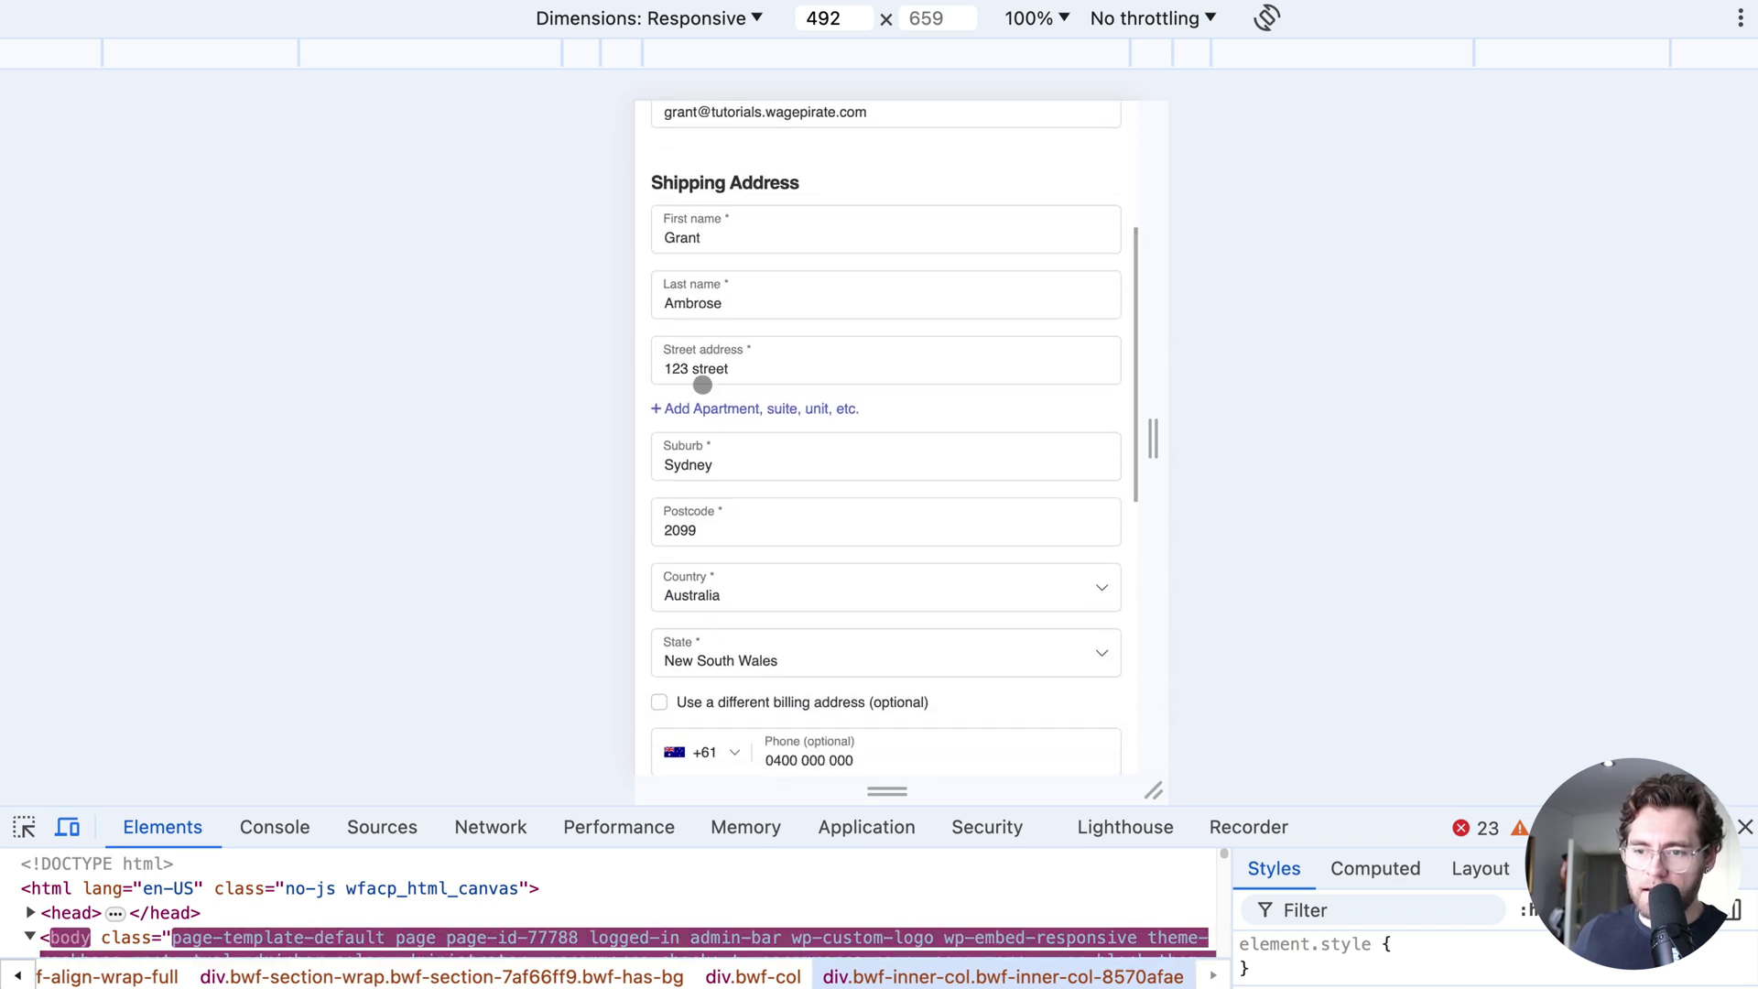
pyautogui.click(688, 369)
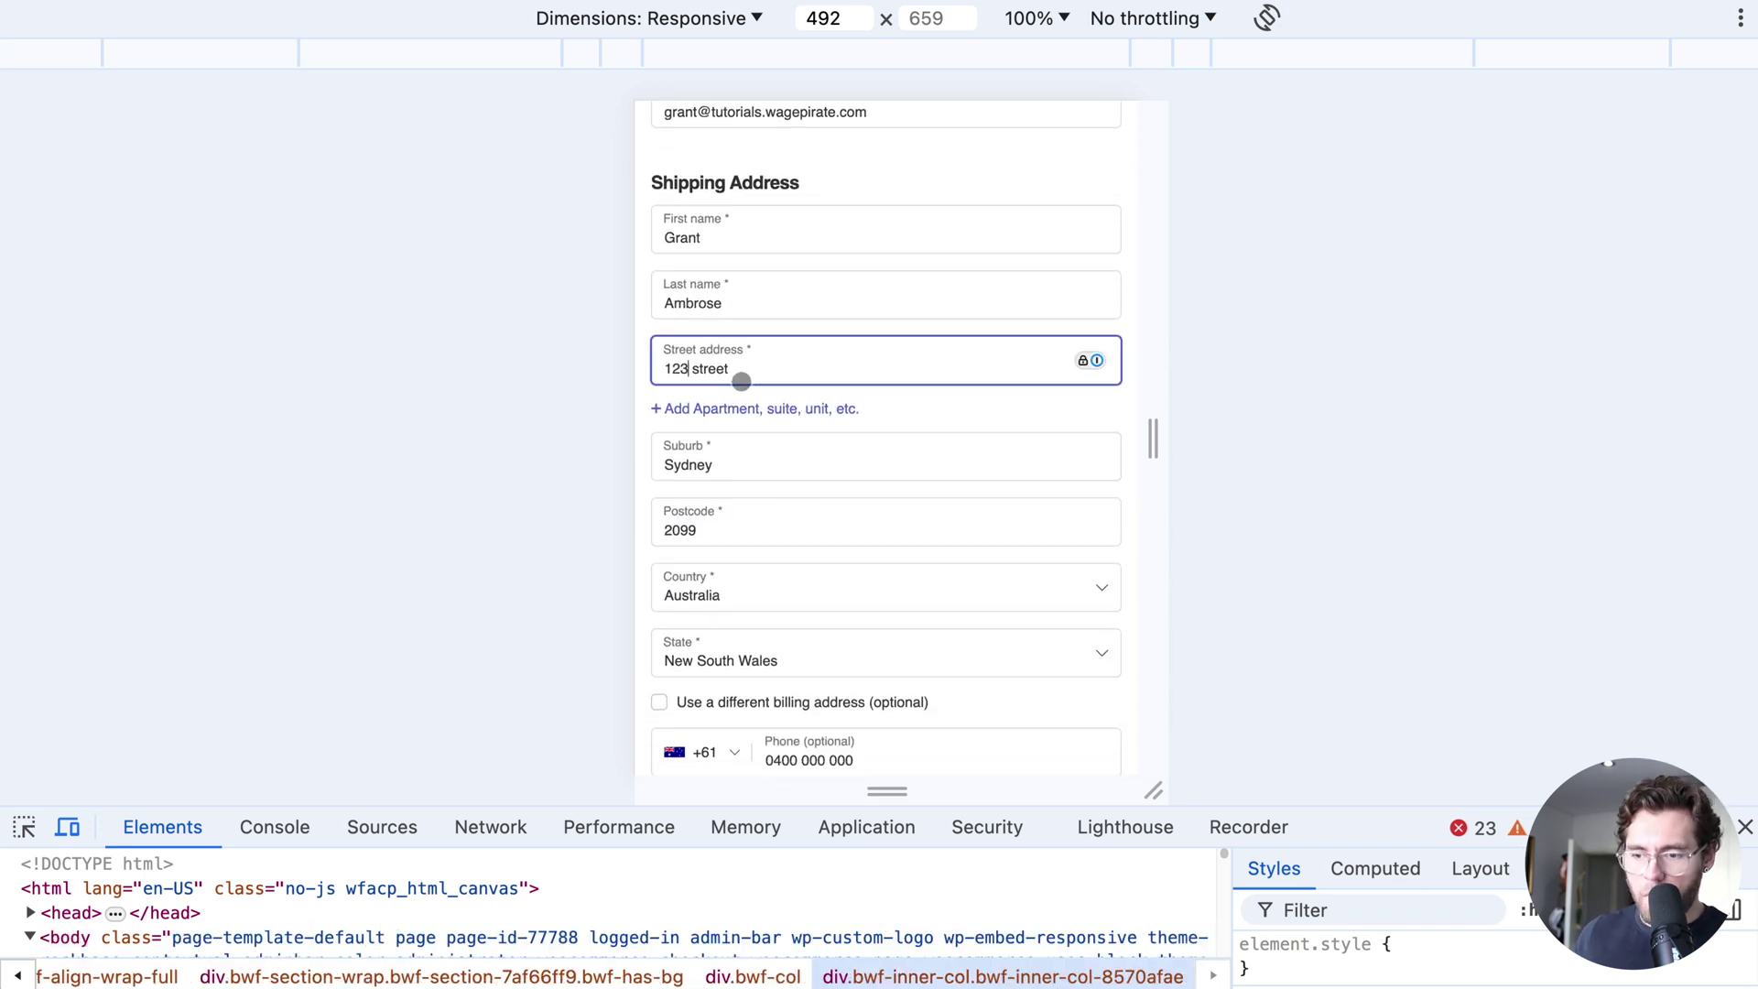
pyautogui.press('BackSpace')
pyautogui.write('4')
pyautogui.scroll(-2, 742, 381)
pyautogui.scroll(-2, 832, 549)
# Proceed to Payment, return to desktop width without DevTools, and place the order
pyautogui.click(832, 608)
pyautogui.click(879, 568)
pyautogui.scroll(-5, 882, 338)
pyautogui.press('super+shift+m')
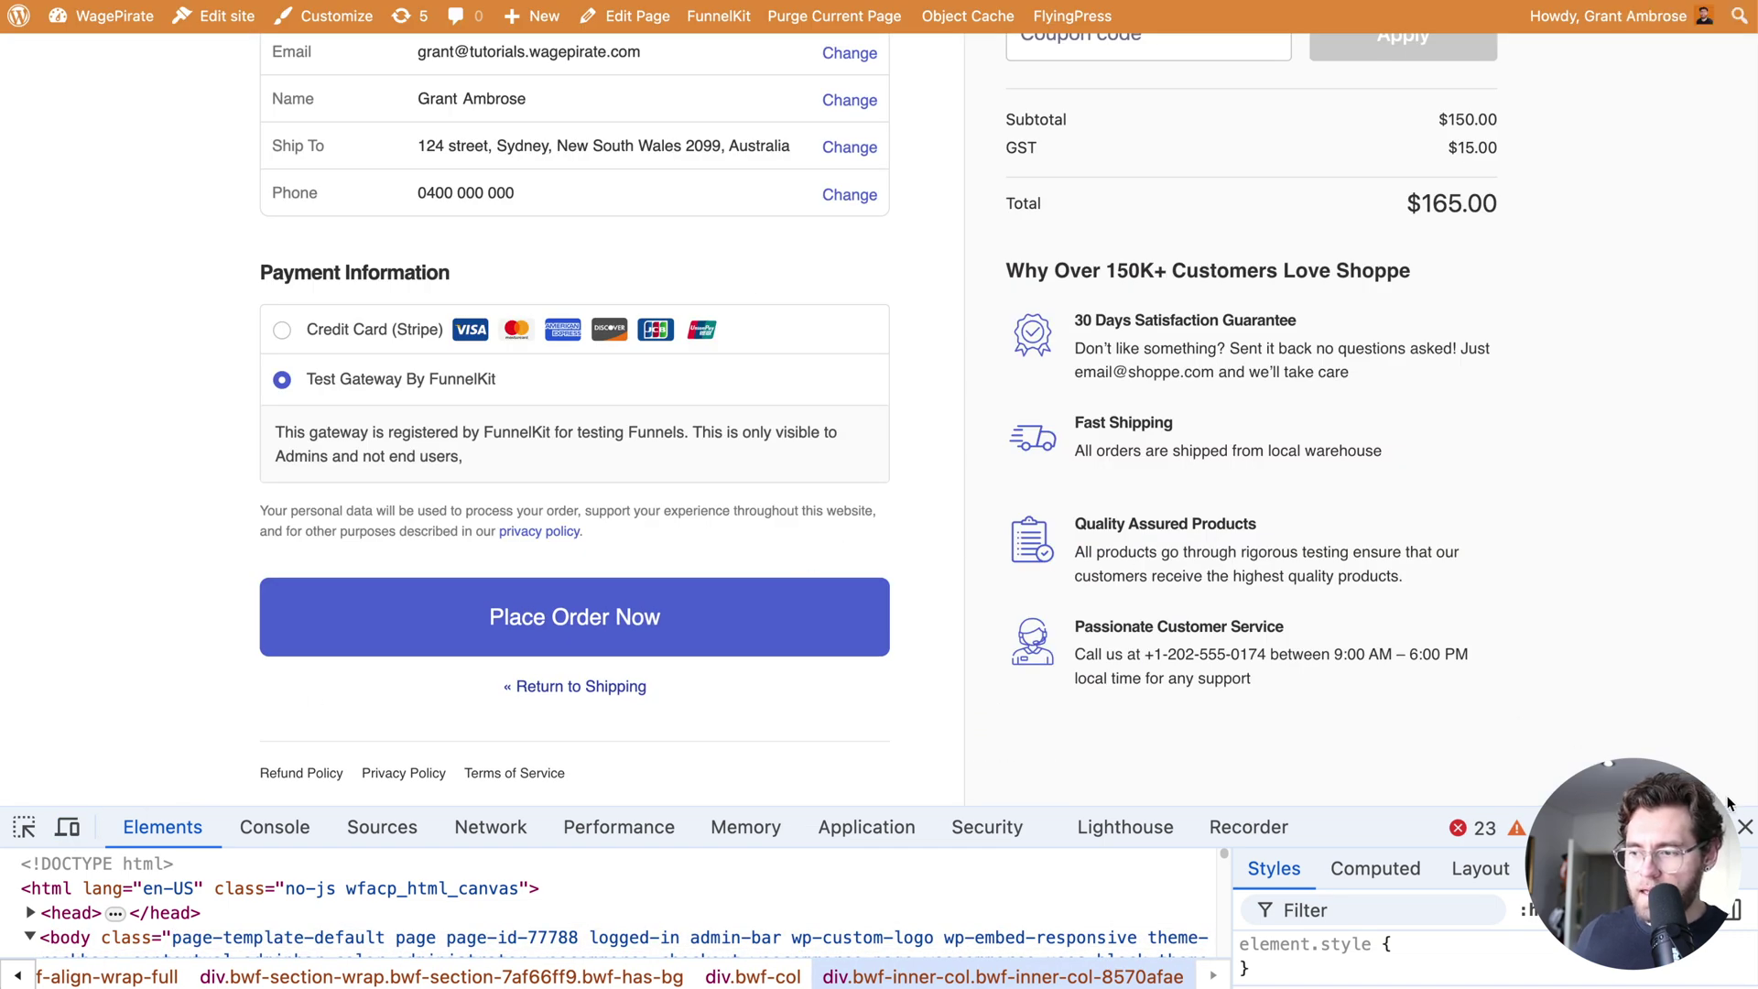
pyautogui.press('super+alt+i')
pyautogui.click(569, 792)
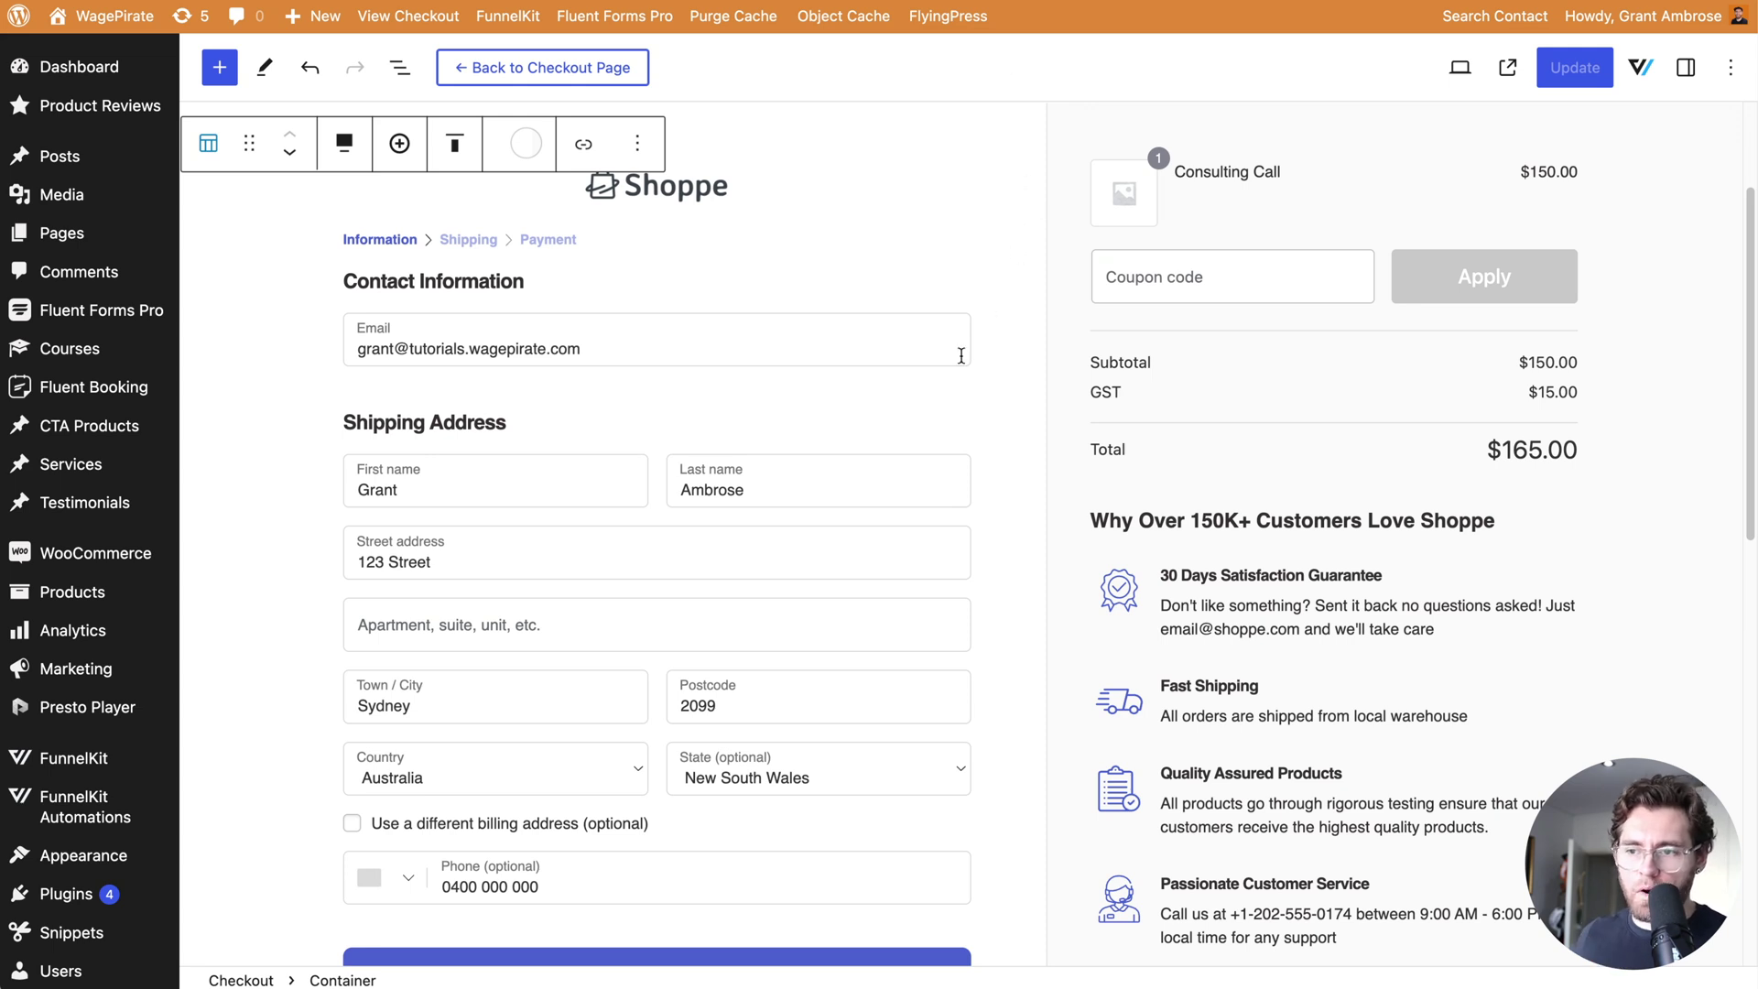
# Change the Checkout Form block's Steps type from Breadcrumb to Tabs
pyautogui.click(919, 391)
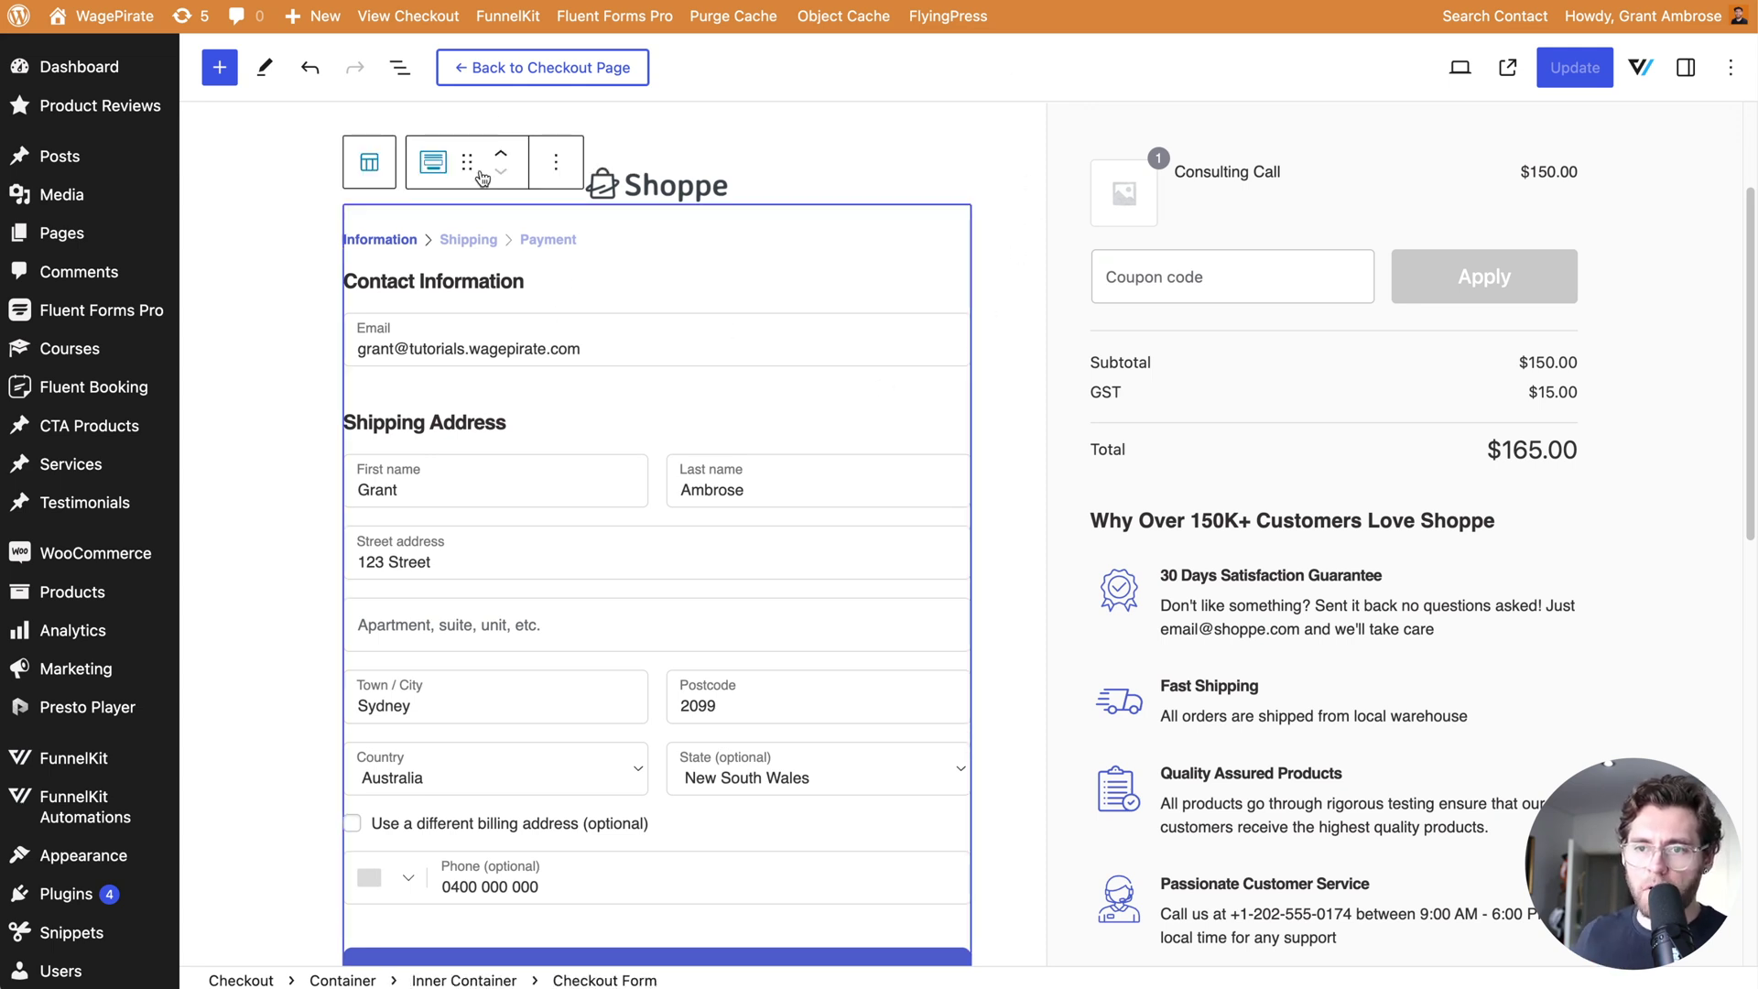
pyautogui.click(1685, 68)
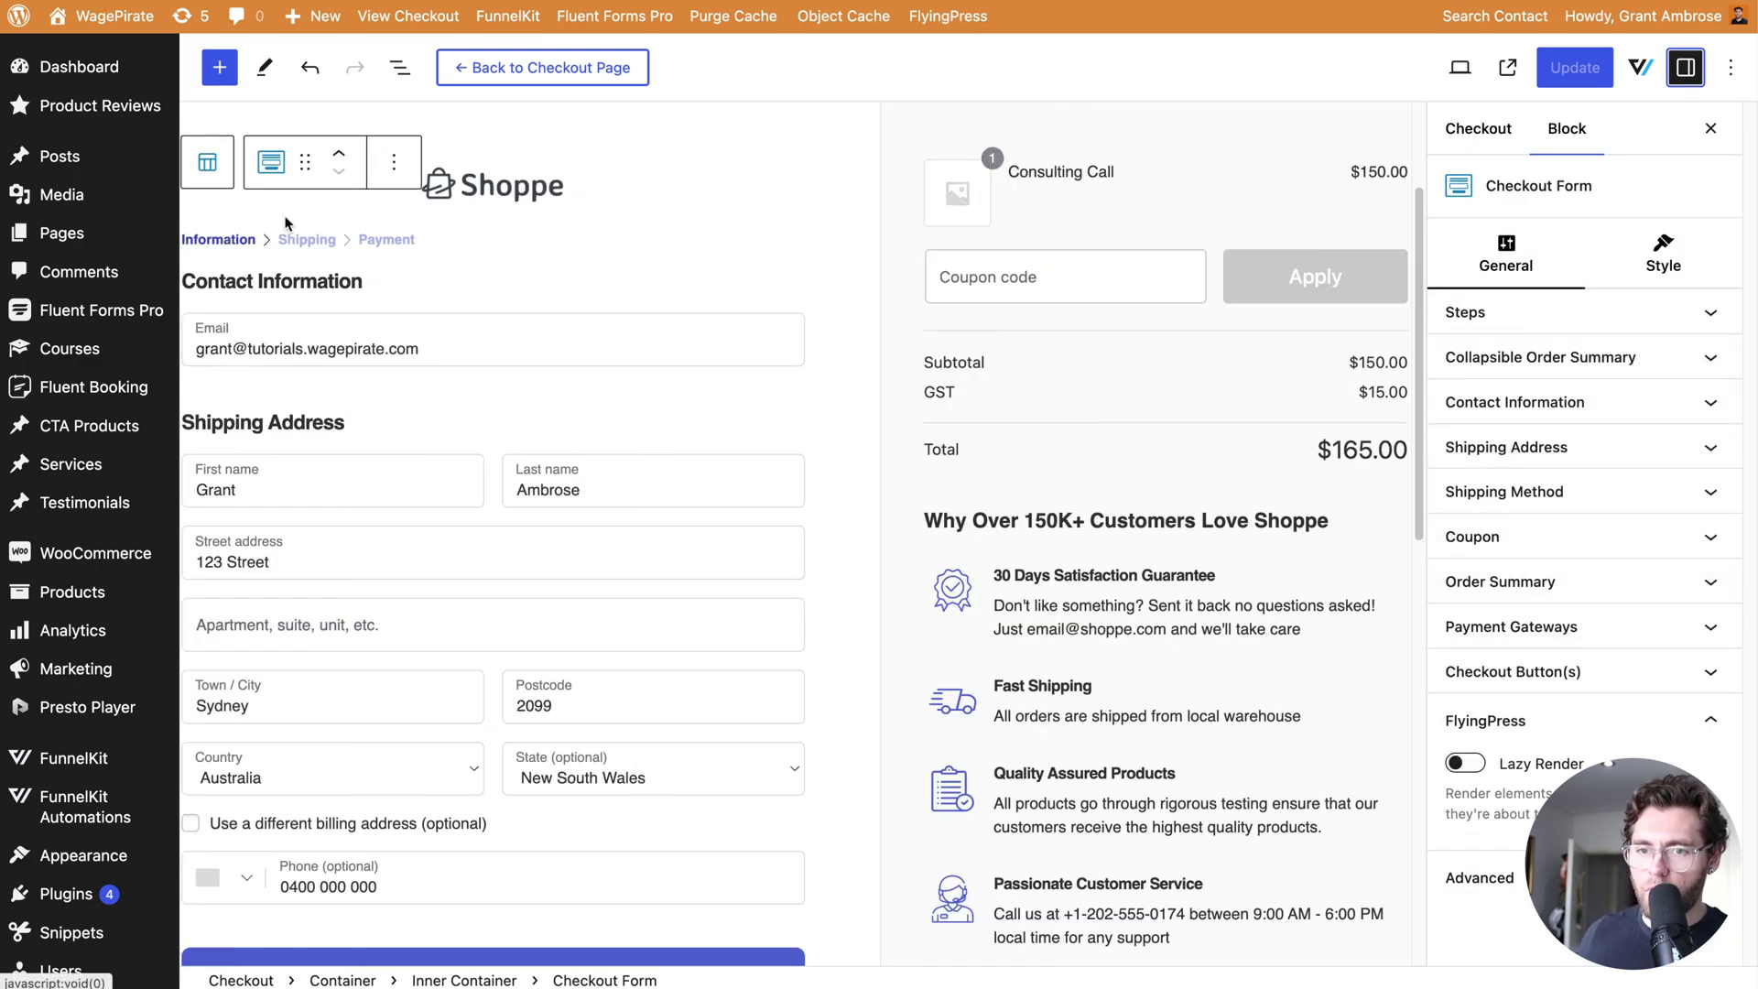
pyautogui.click(1532, 307)
pyautogui.scroll(-1, 1513, 495)
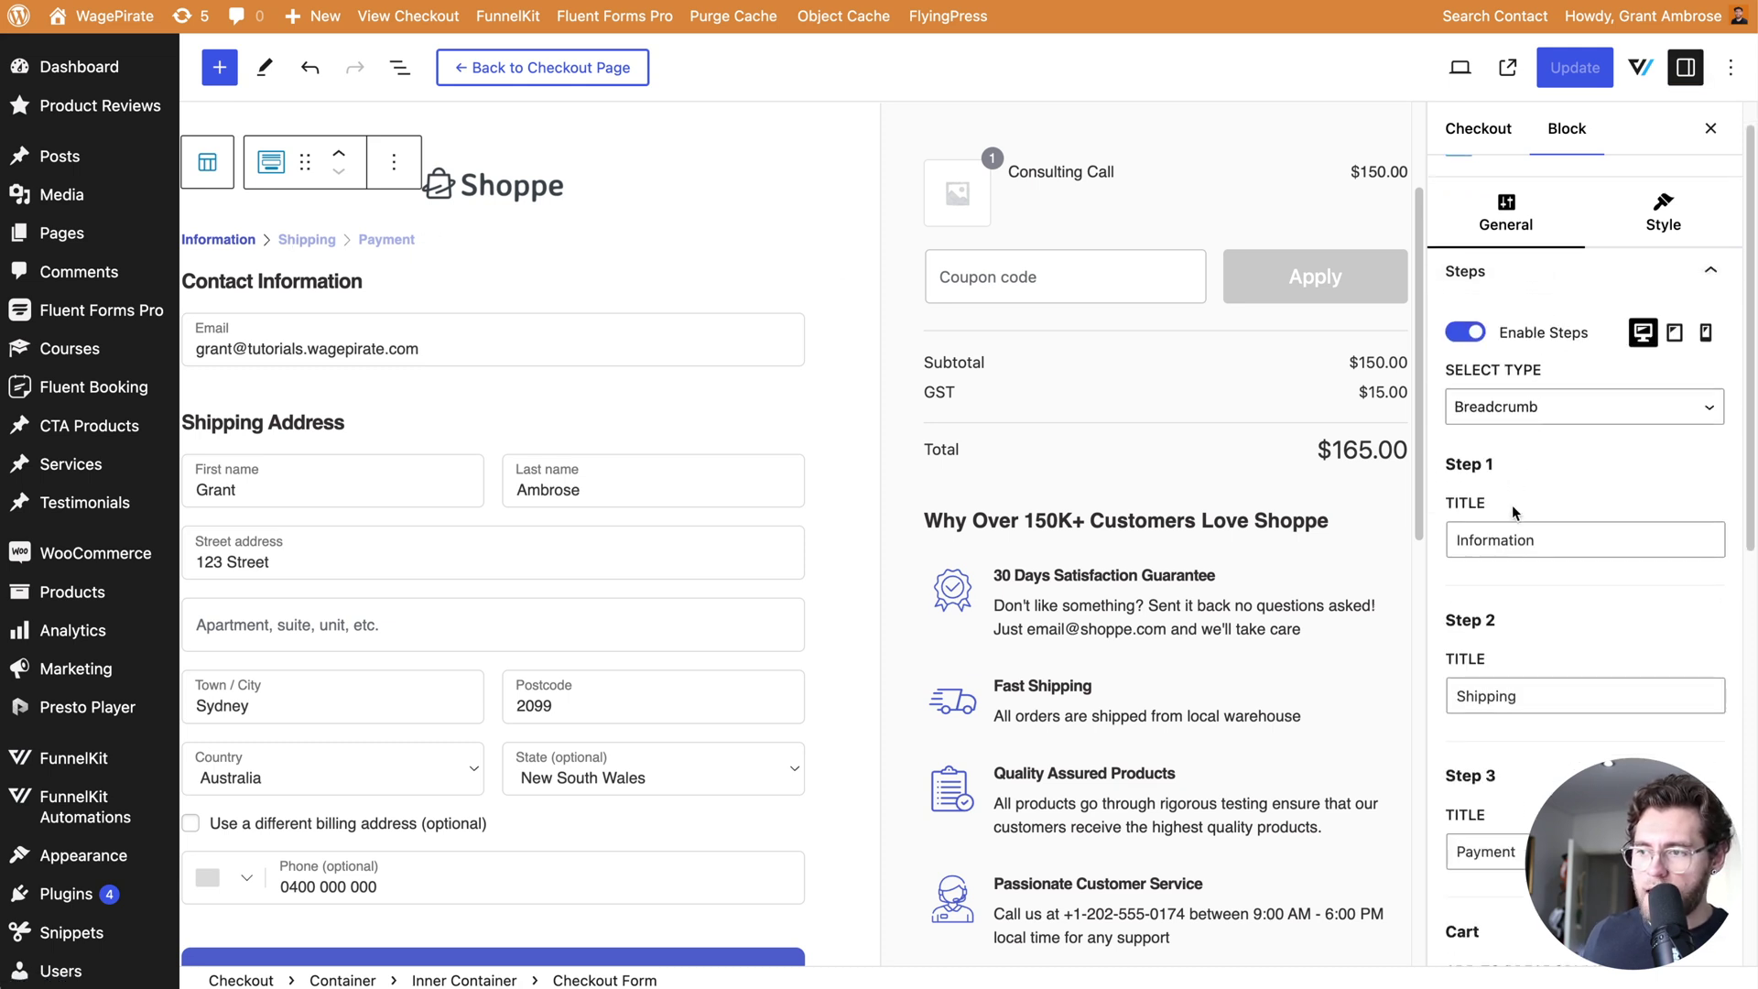
pyautogui.click(1503, 409)
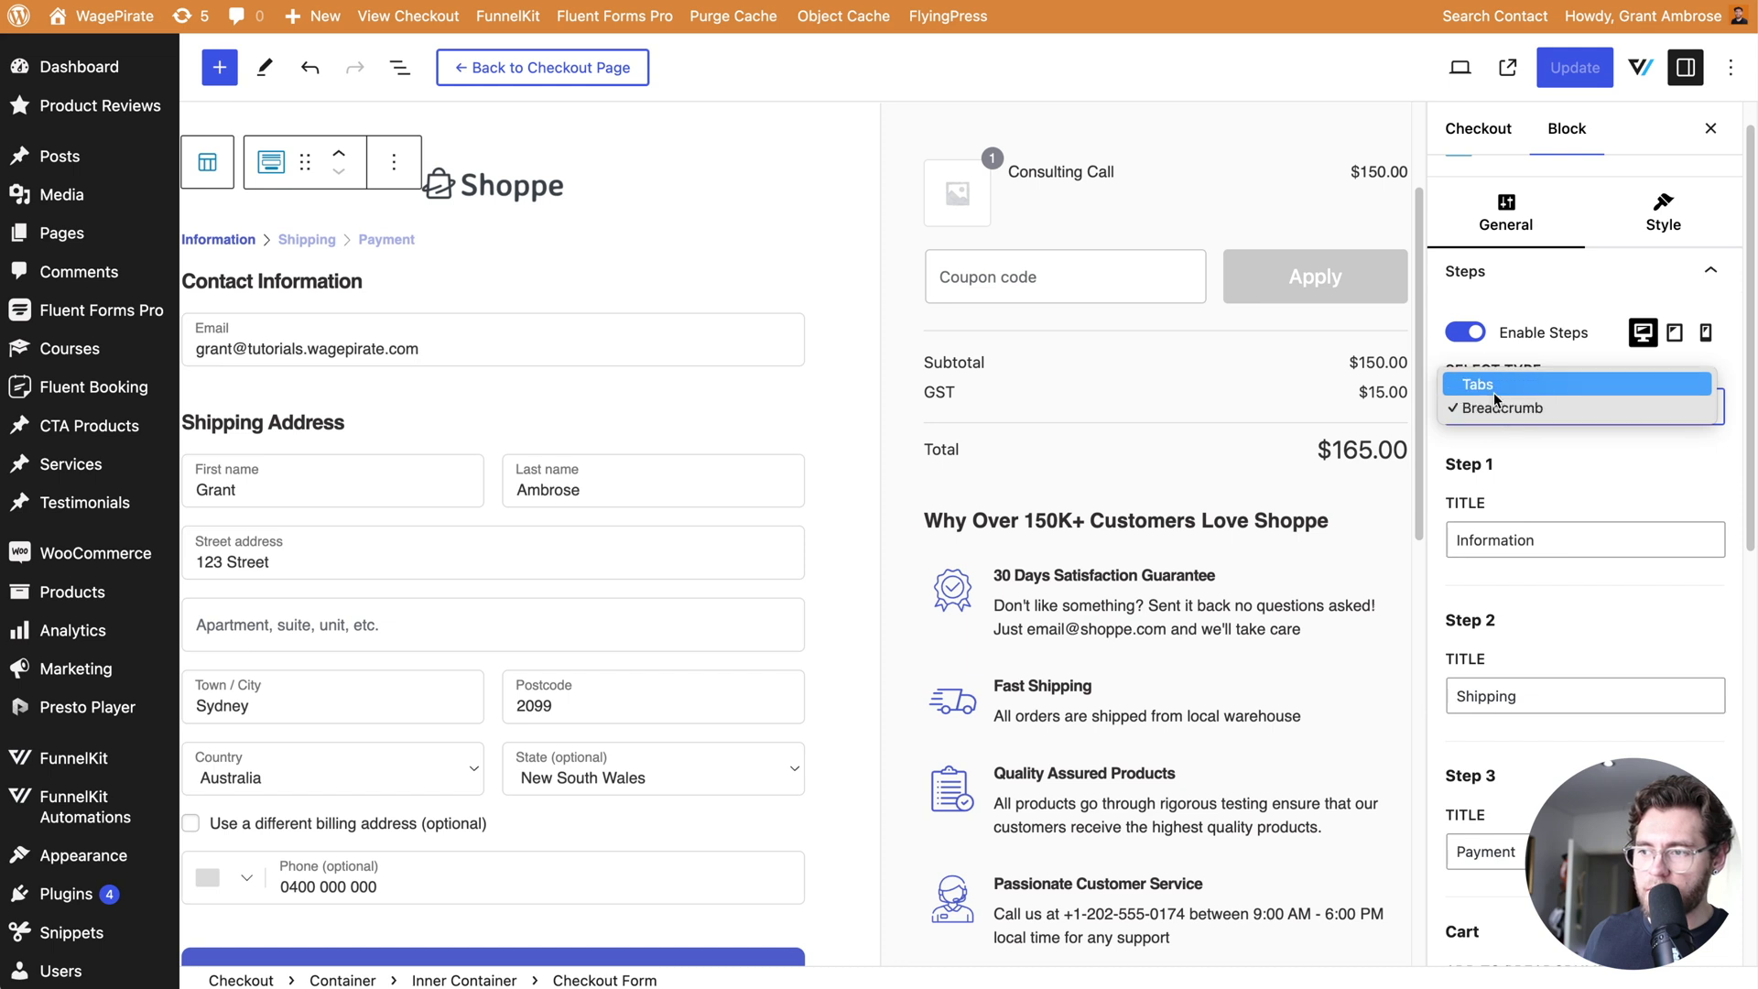
pyautogui.click(1493, 394)
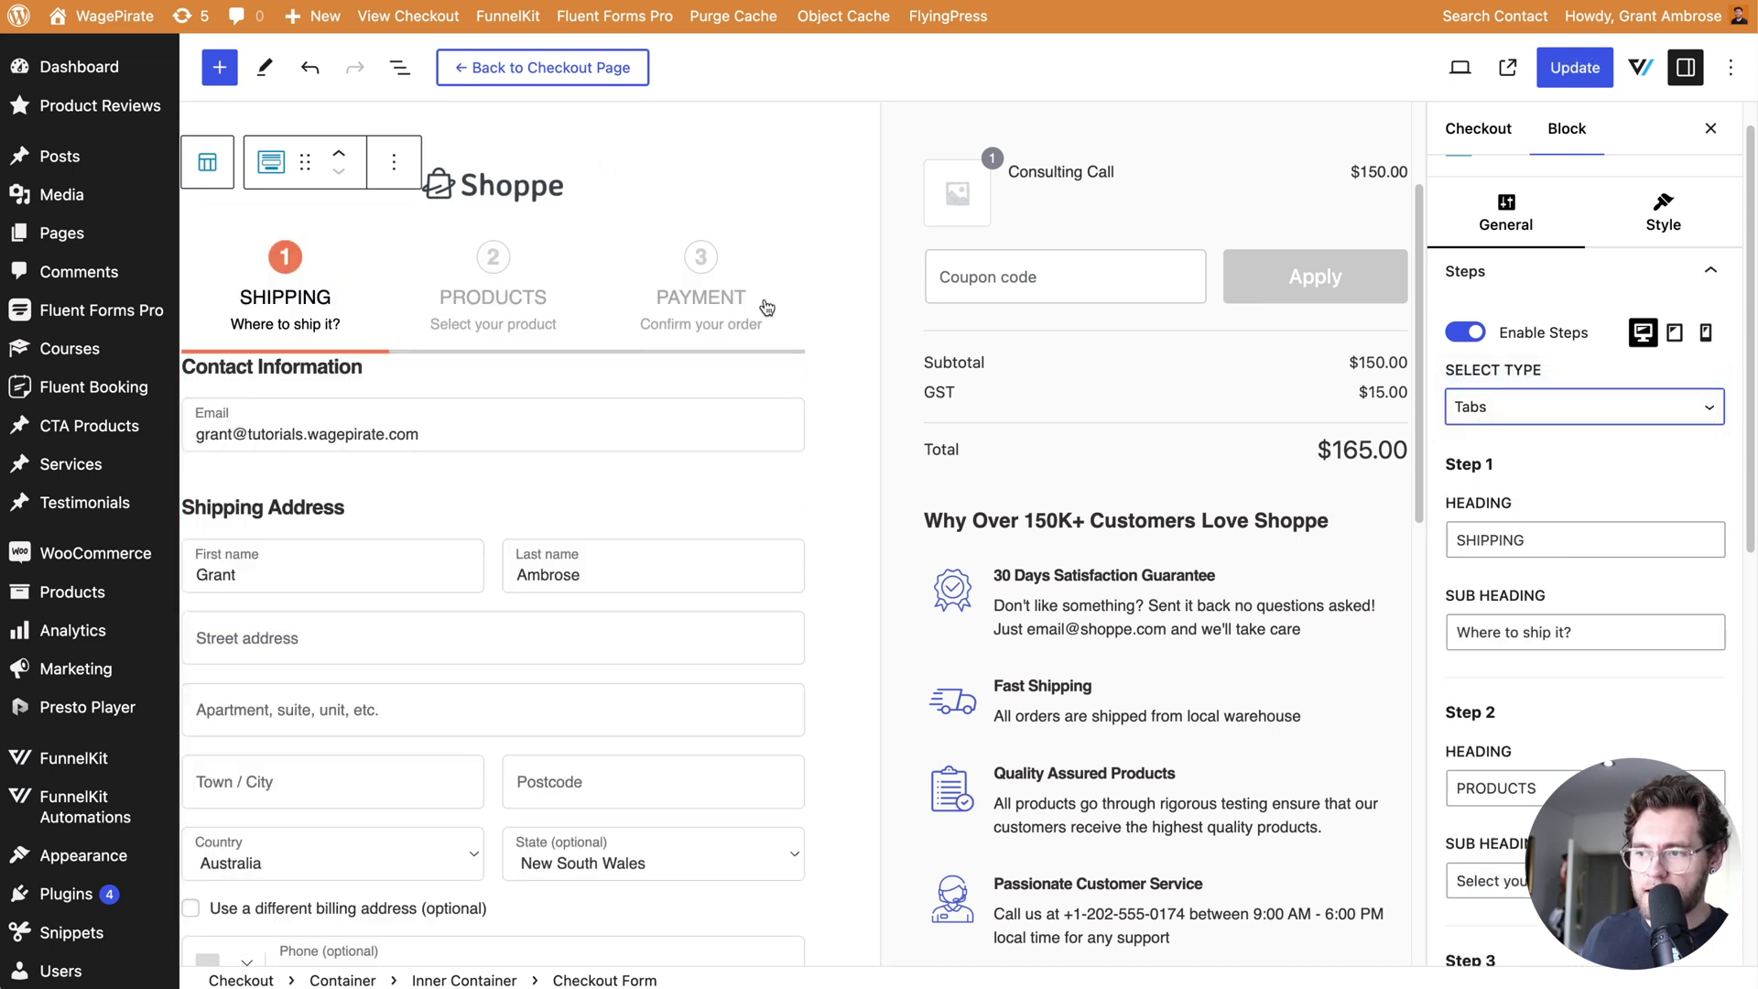
pyautogui.scroll(-6, 1610, 603)
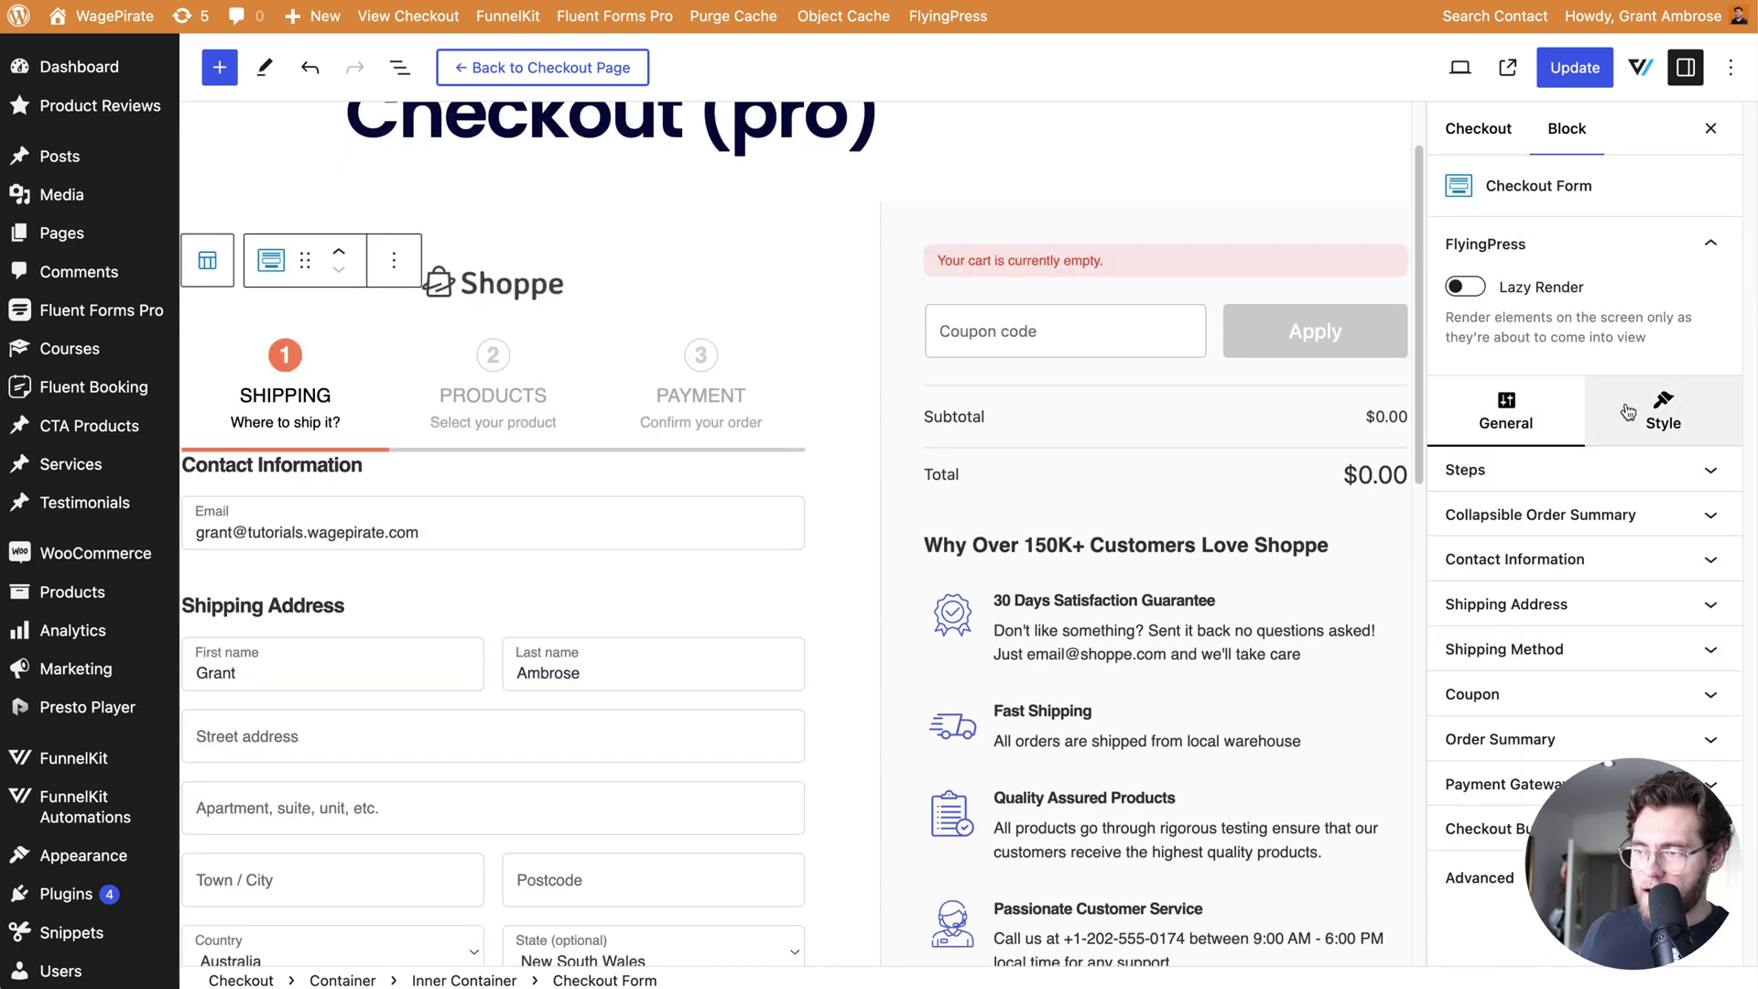
# In Style > Steps > Color, set then clear the Active Step background colour
pyautogui.click(1657, 410)
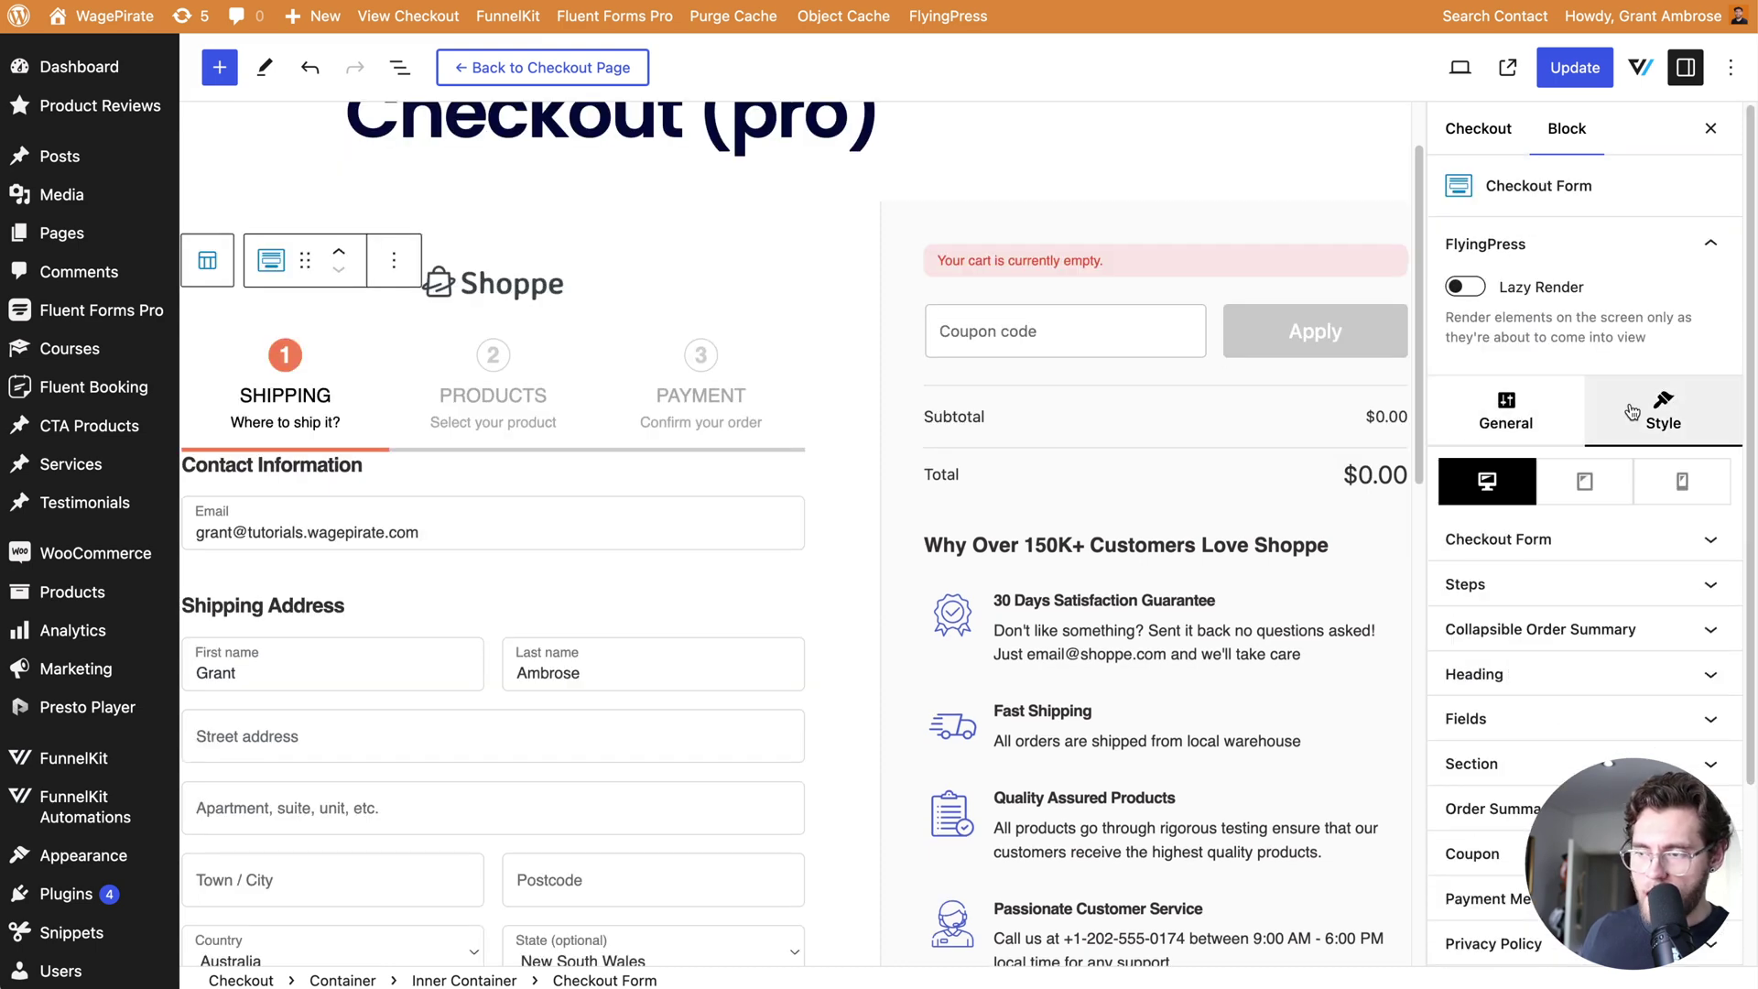
pyautogui.click(1503, 584)
pyautogui.click(1483, 698)
pyautogui.scroll(-3, 1519, 595)
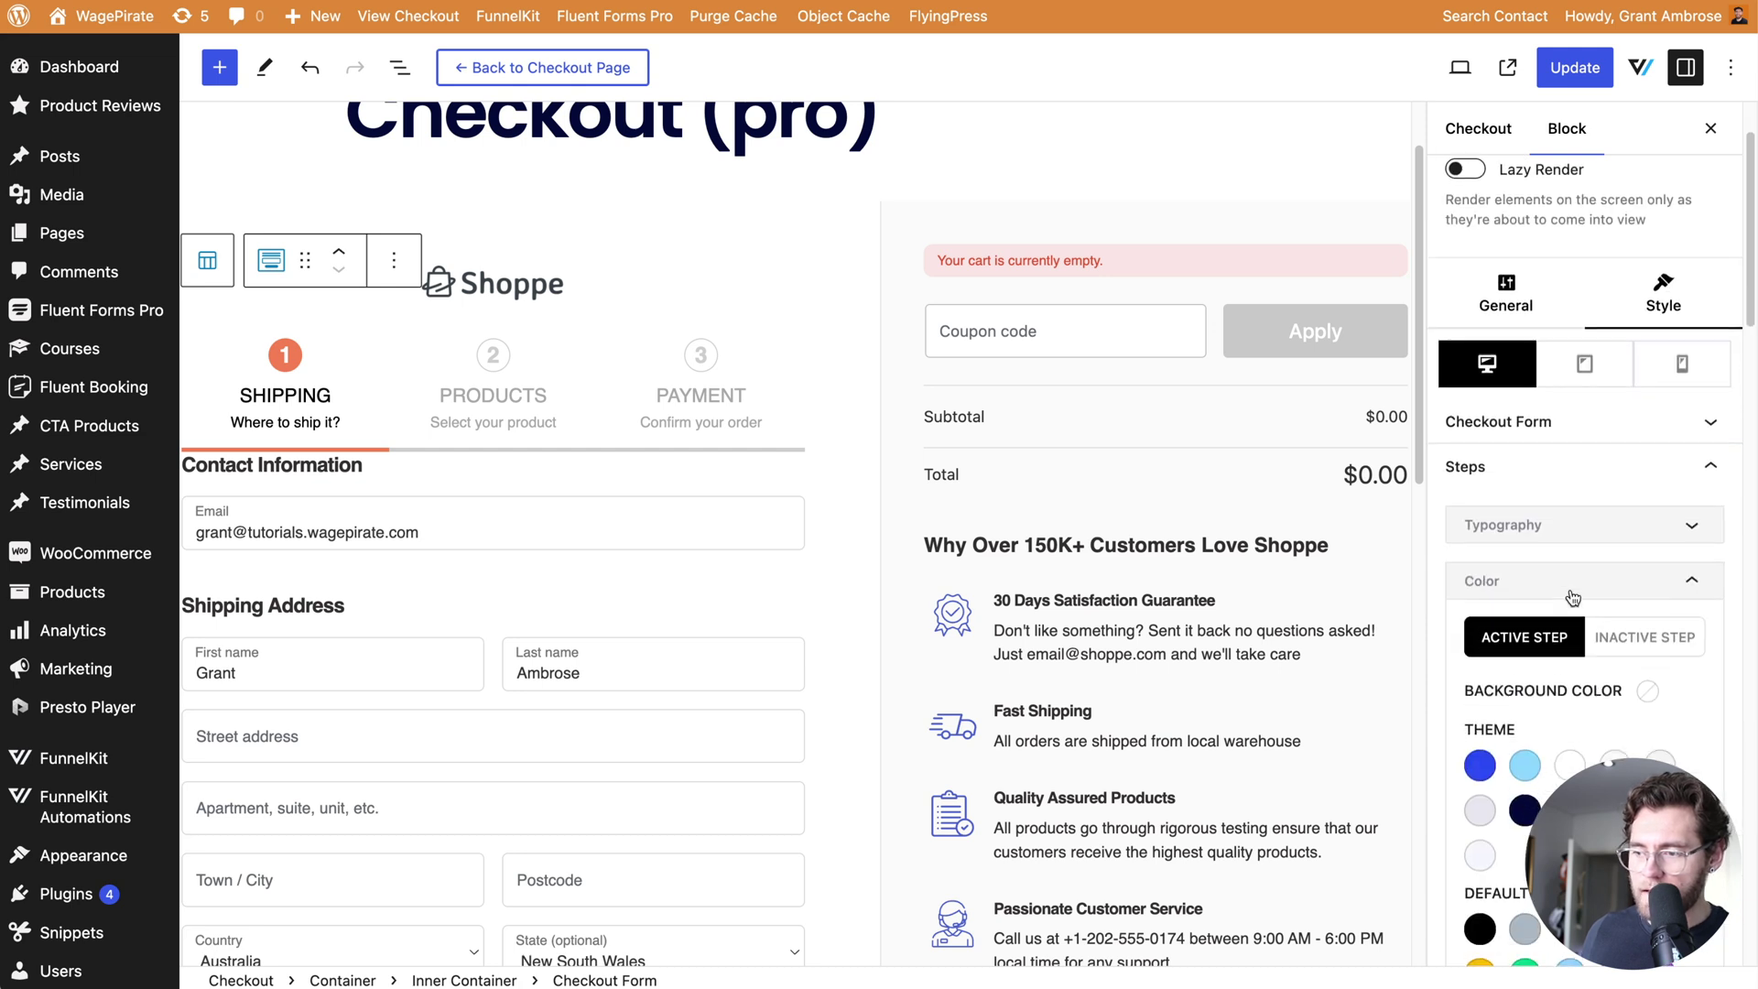
pyautogui.scroll(-1, 1559, 579)
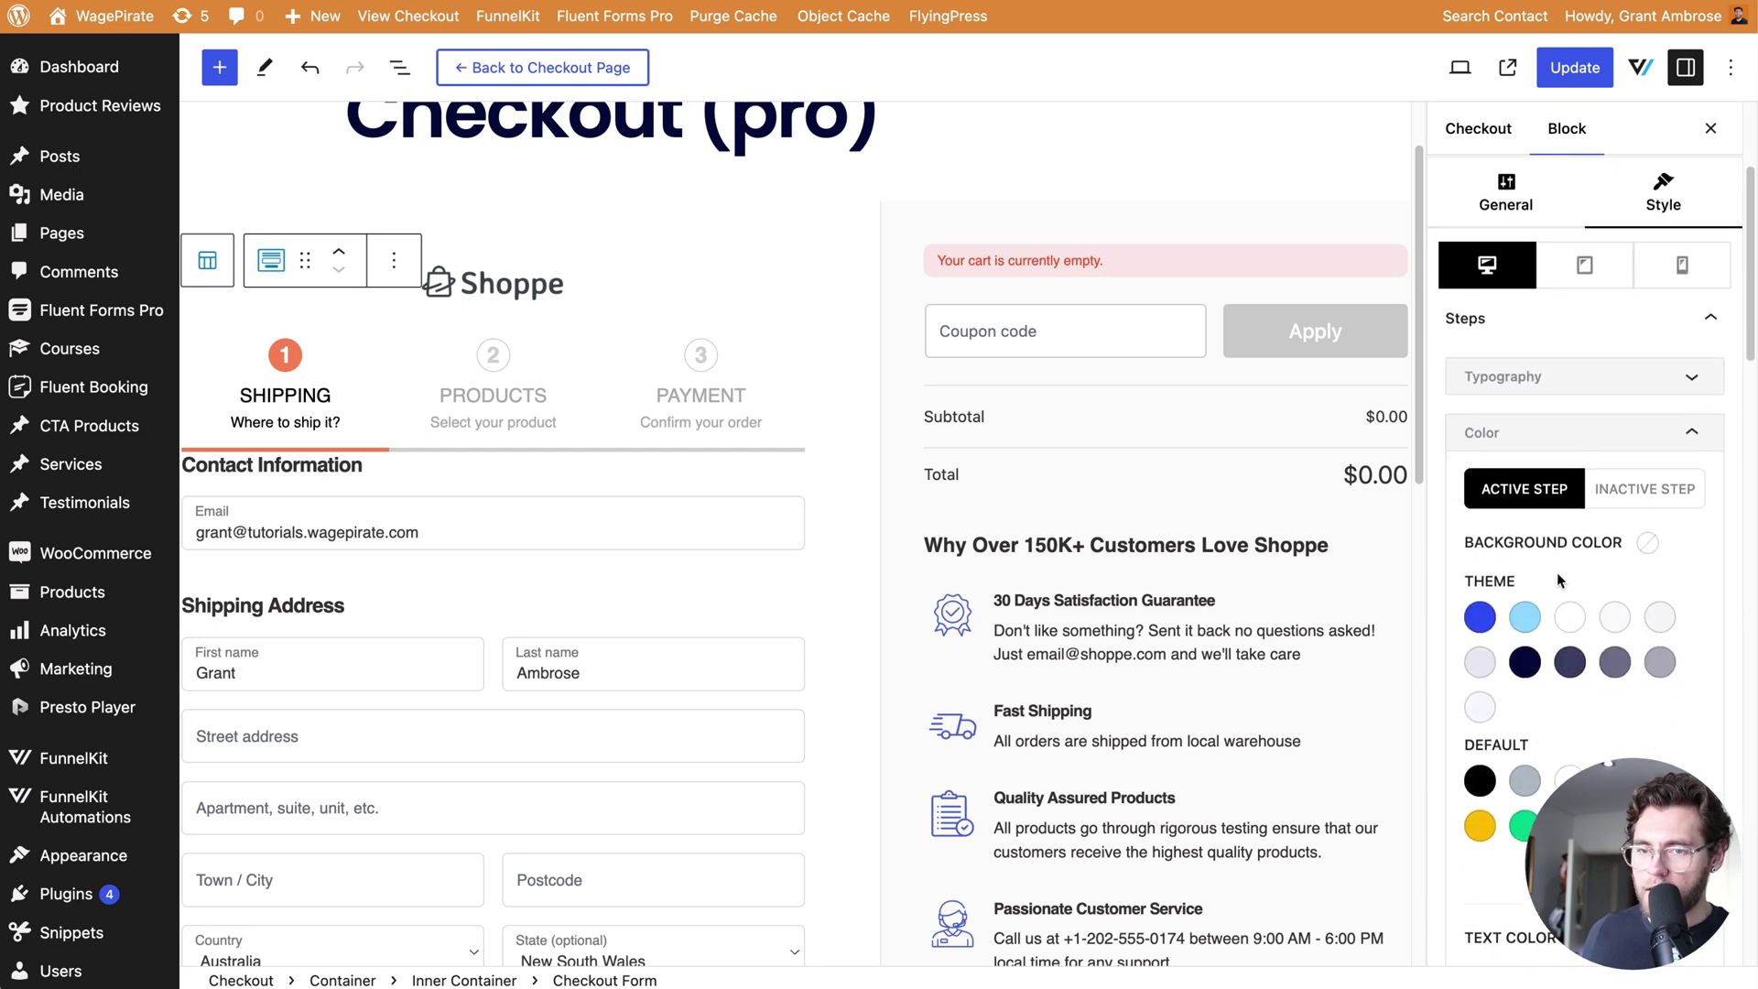
pyautogui.scroll(-3, 1588, 609)
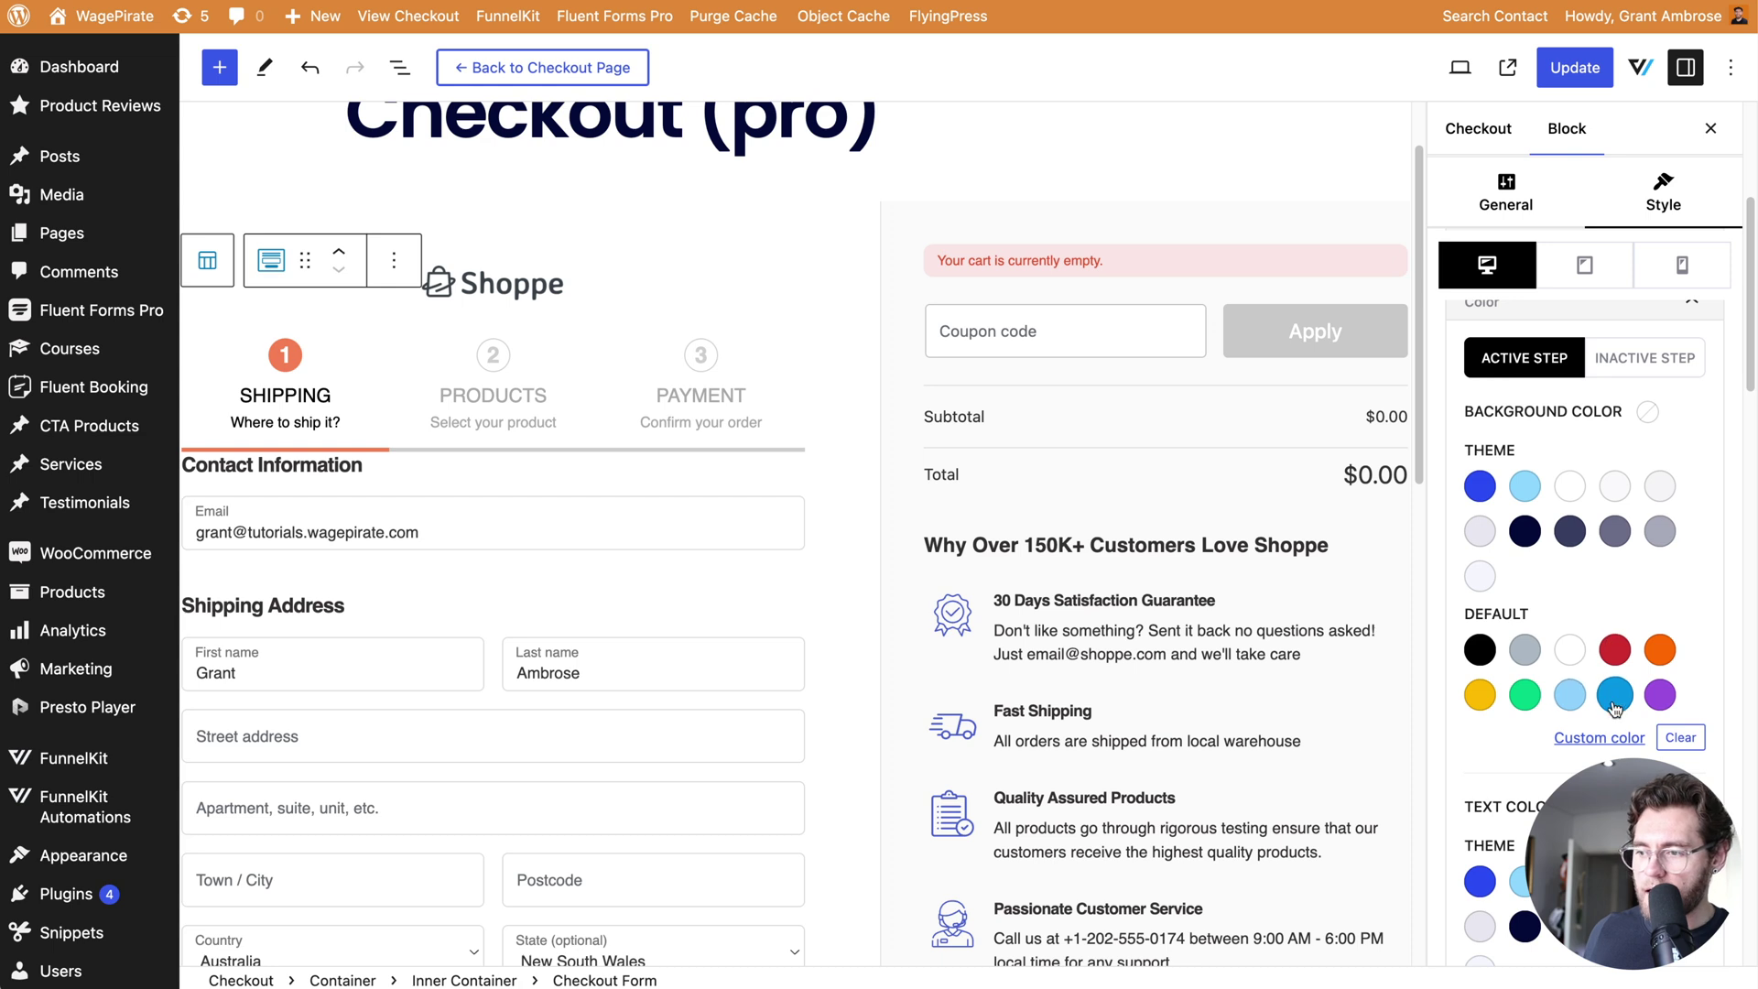
pyautogui.click(1614, 698)
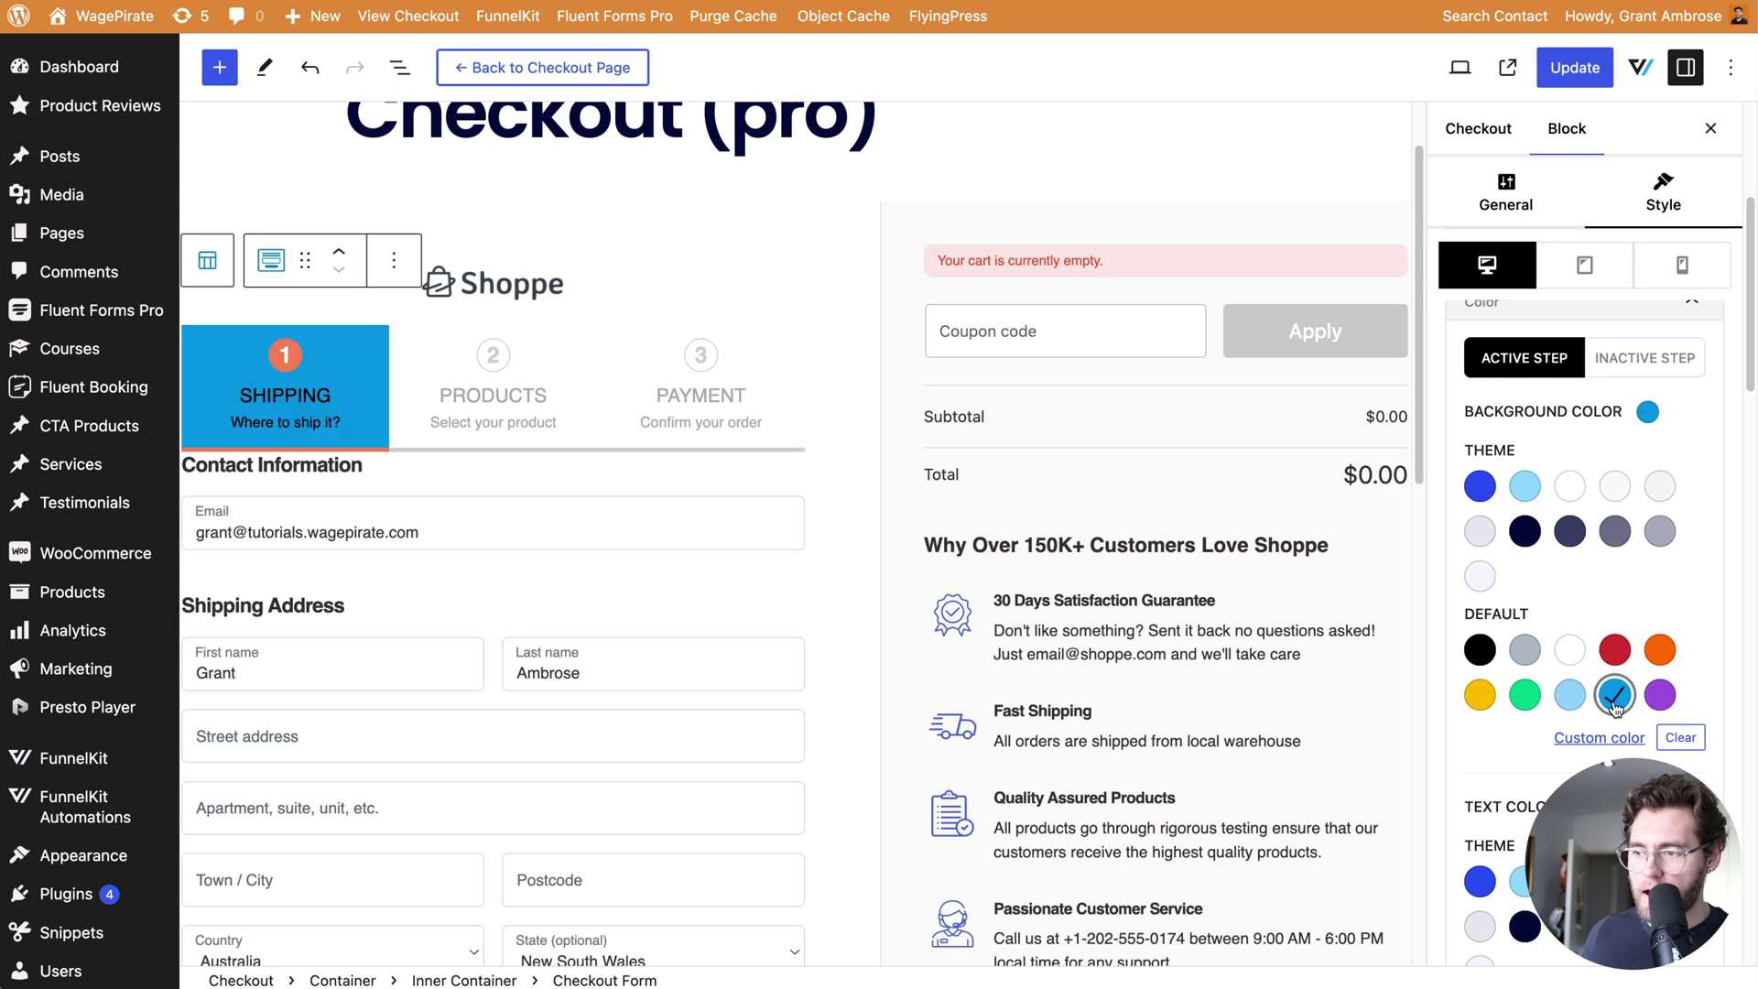
pyautogui.click(1614, 703)
# Set Tab Border Color and Count Background Color to blue
pyautogui.scroll(-4, 1579, 668)
pyautogui.scroll(-13, 1576, 661)
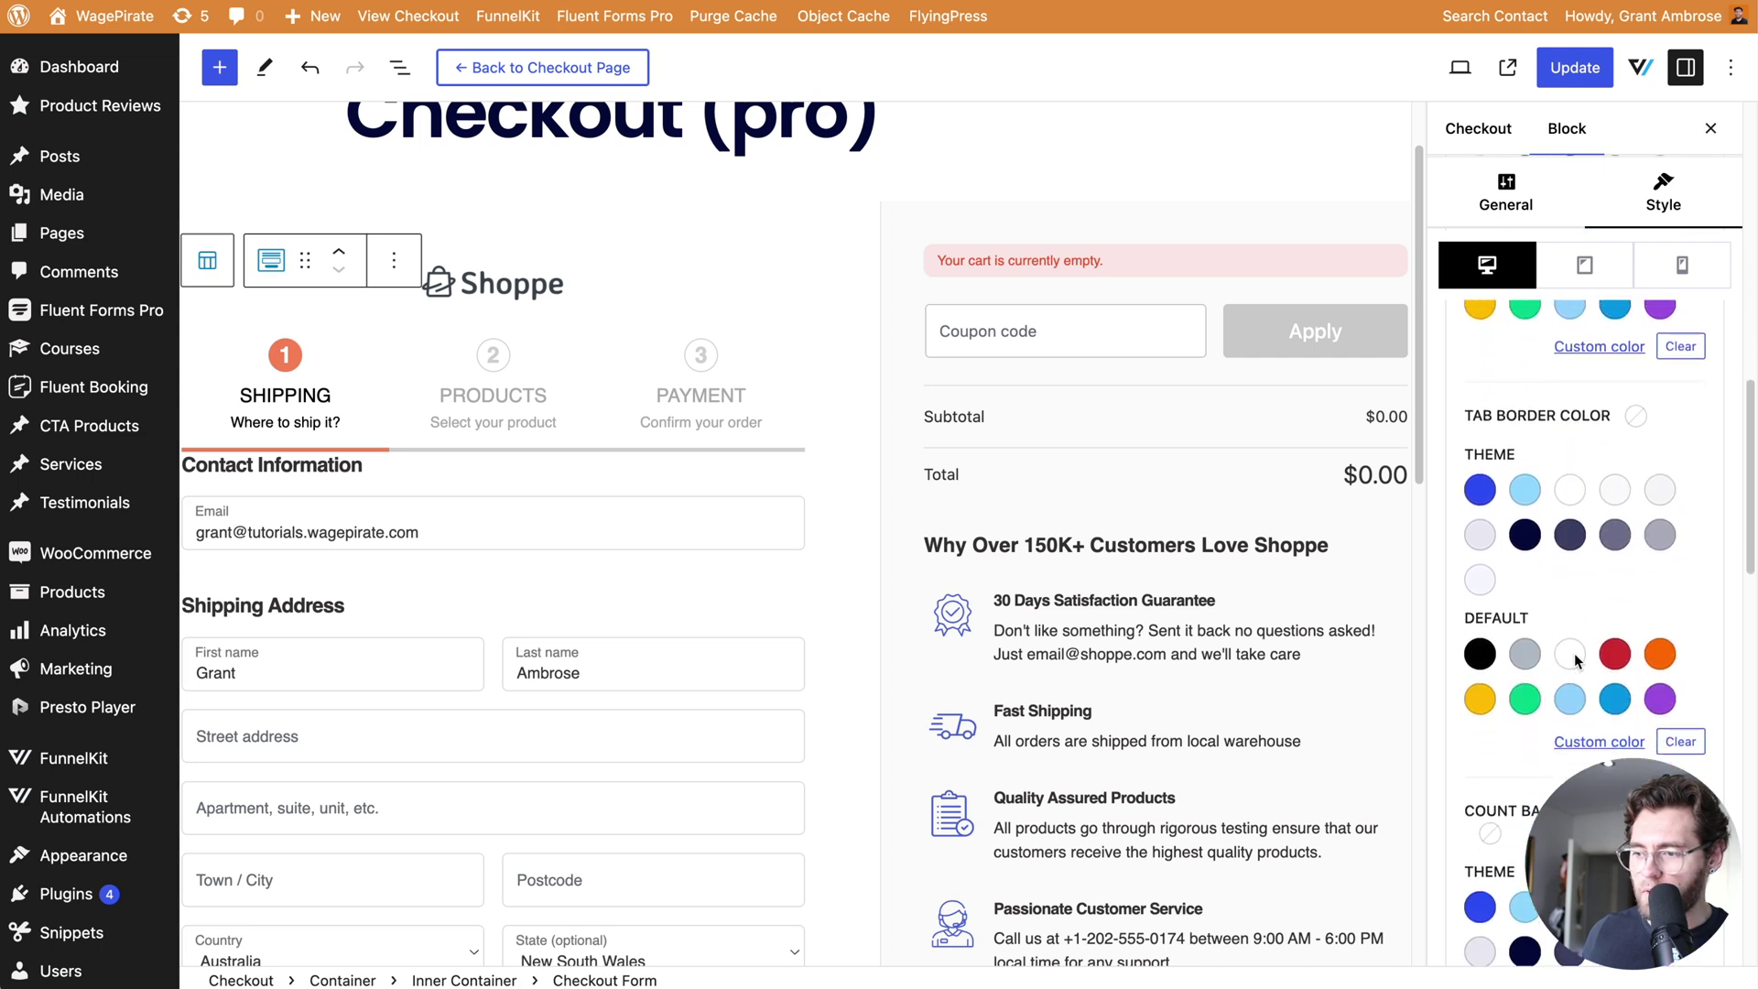
pyautogui.click(1479, 462)
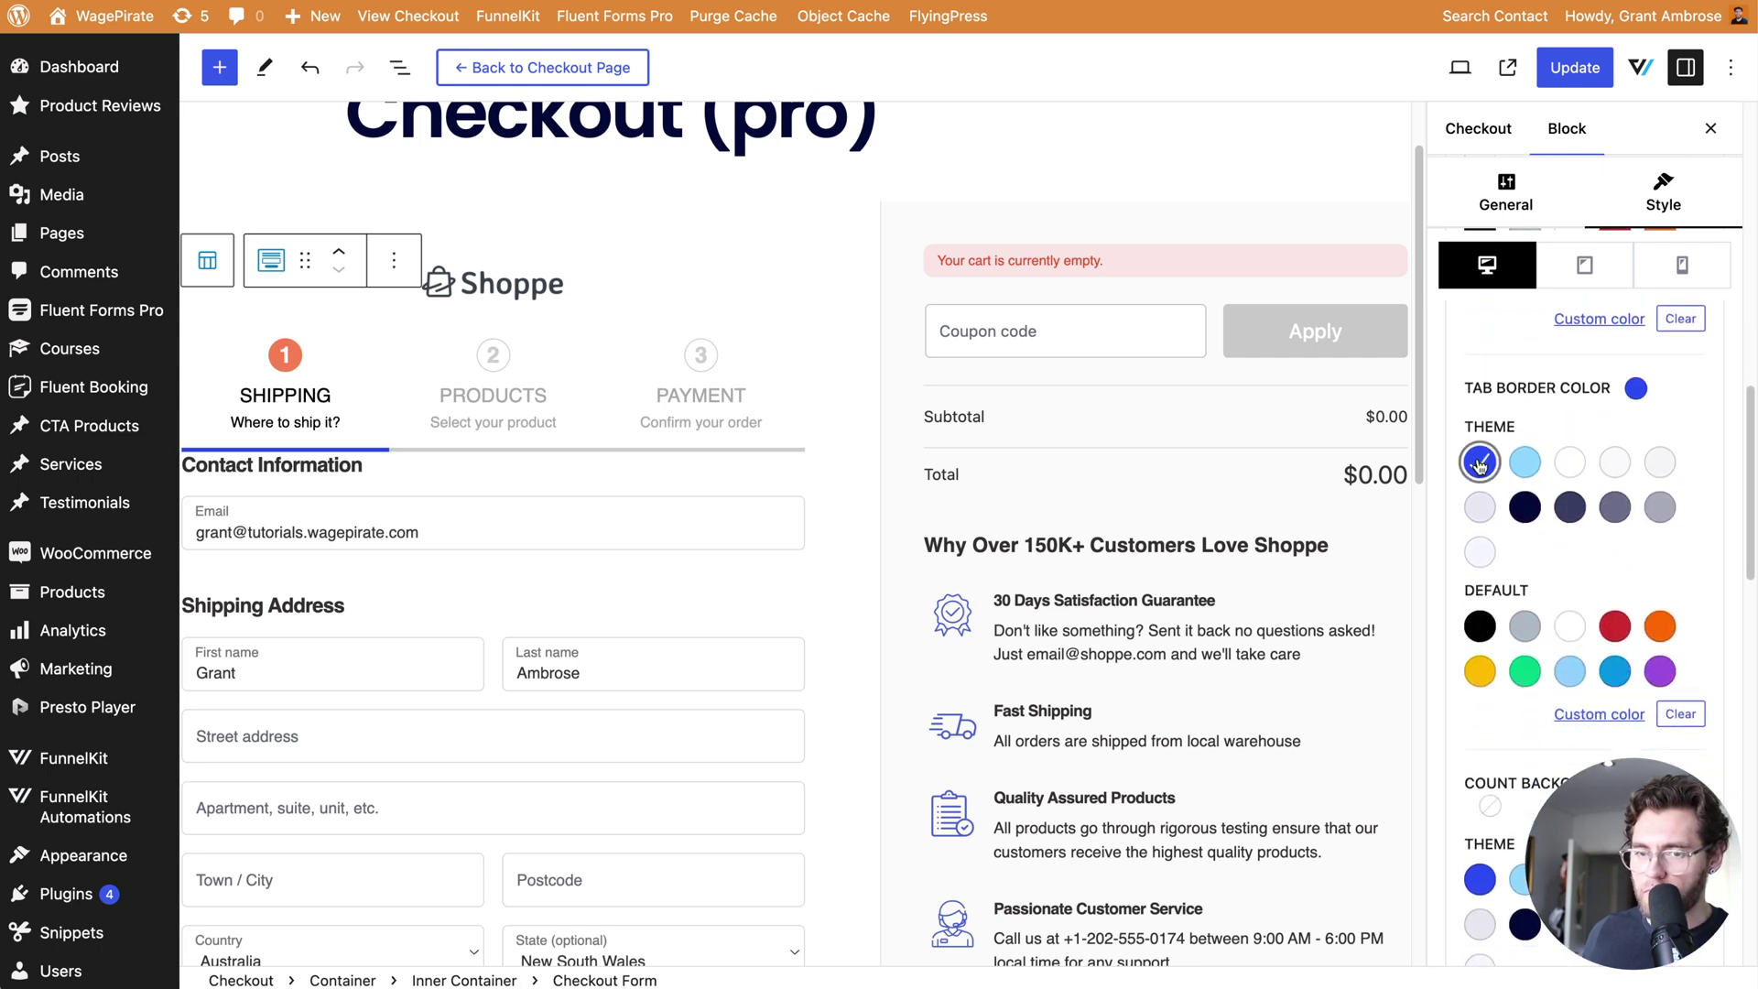
pyautogui.scroll(-4, 1479, 464)
pyautogui.click(1480, 689)
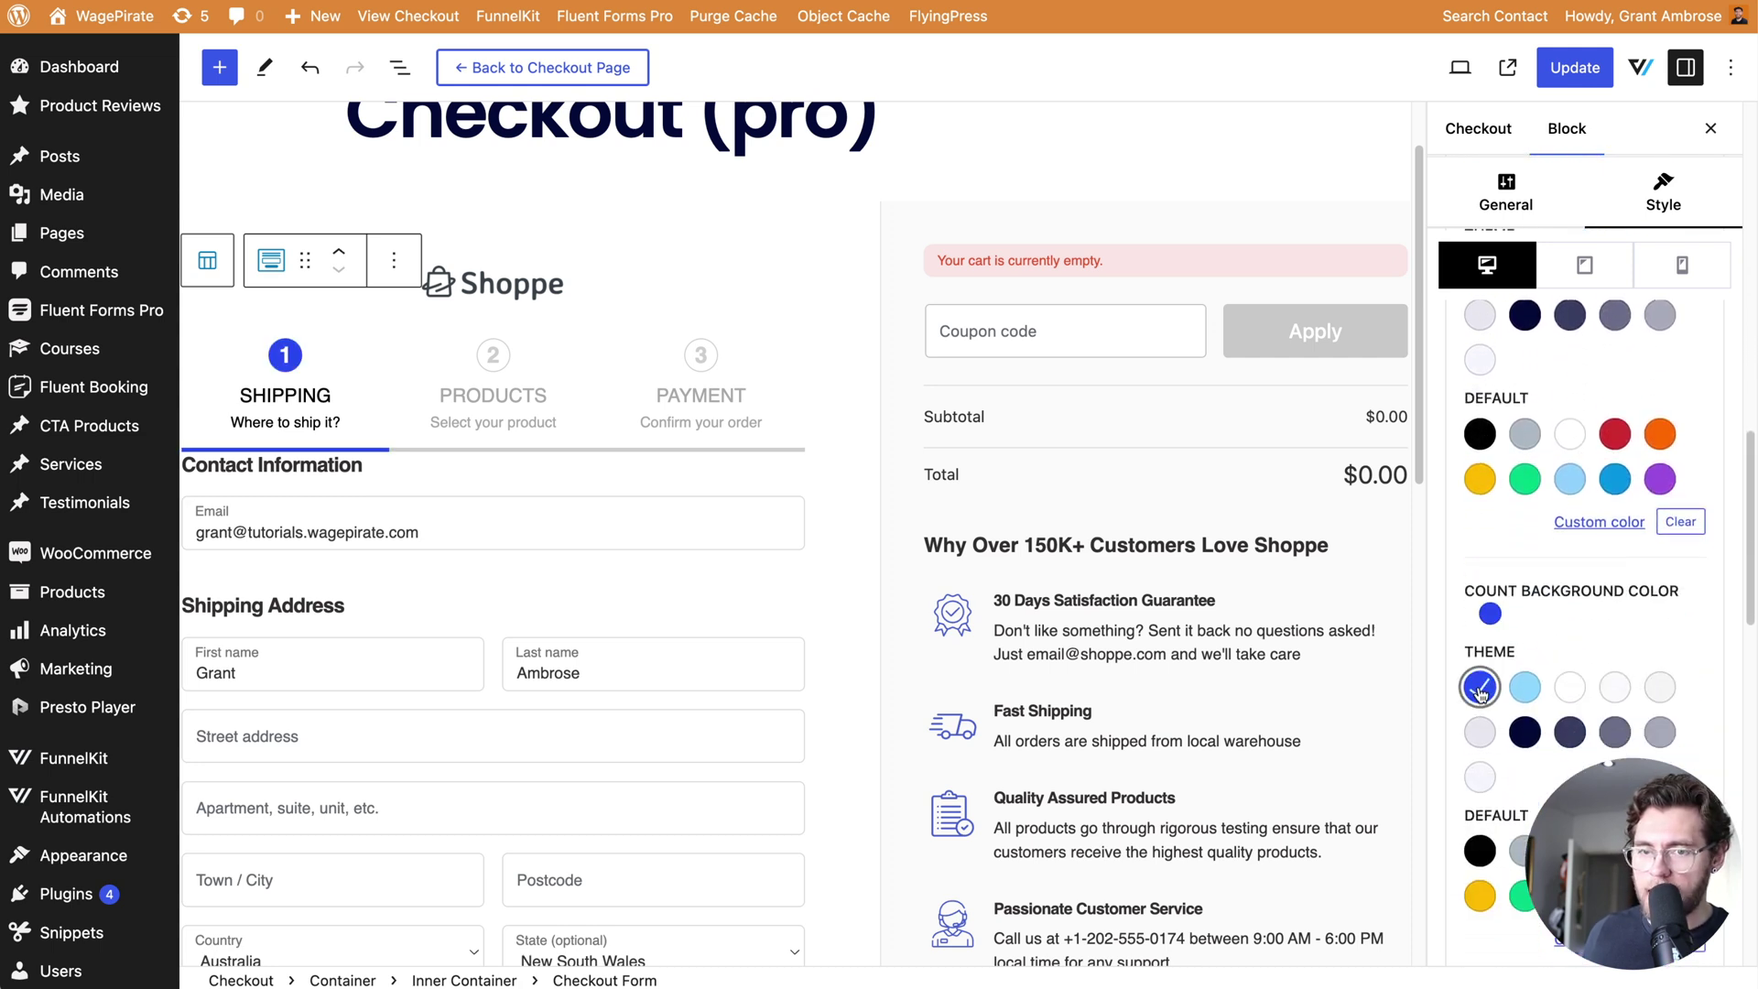